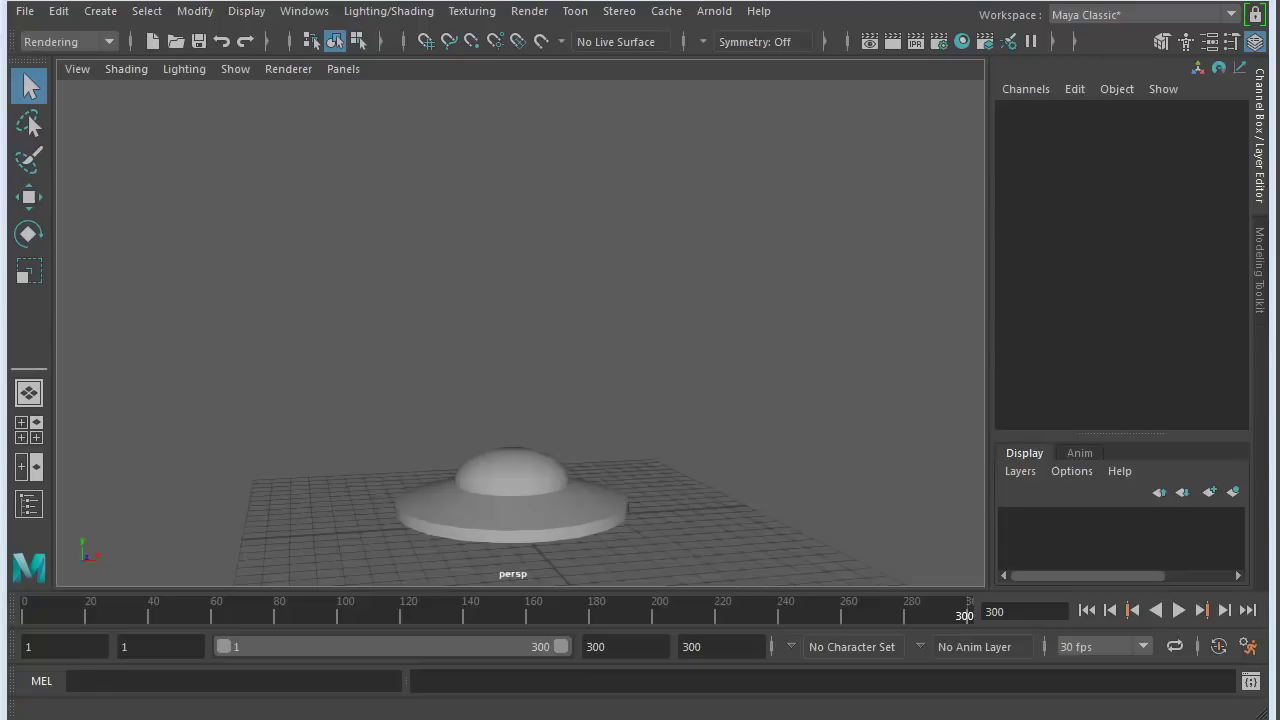
Tilt the perspective view to look down on the saucer and the grid
alt+drag(561, 455, 572, 378)
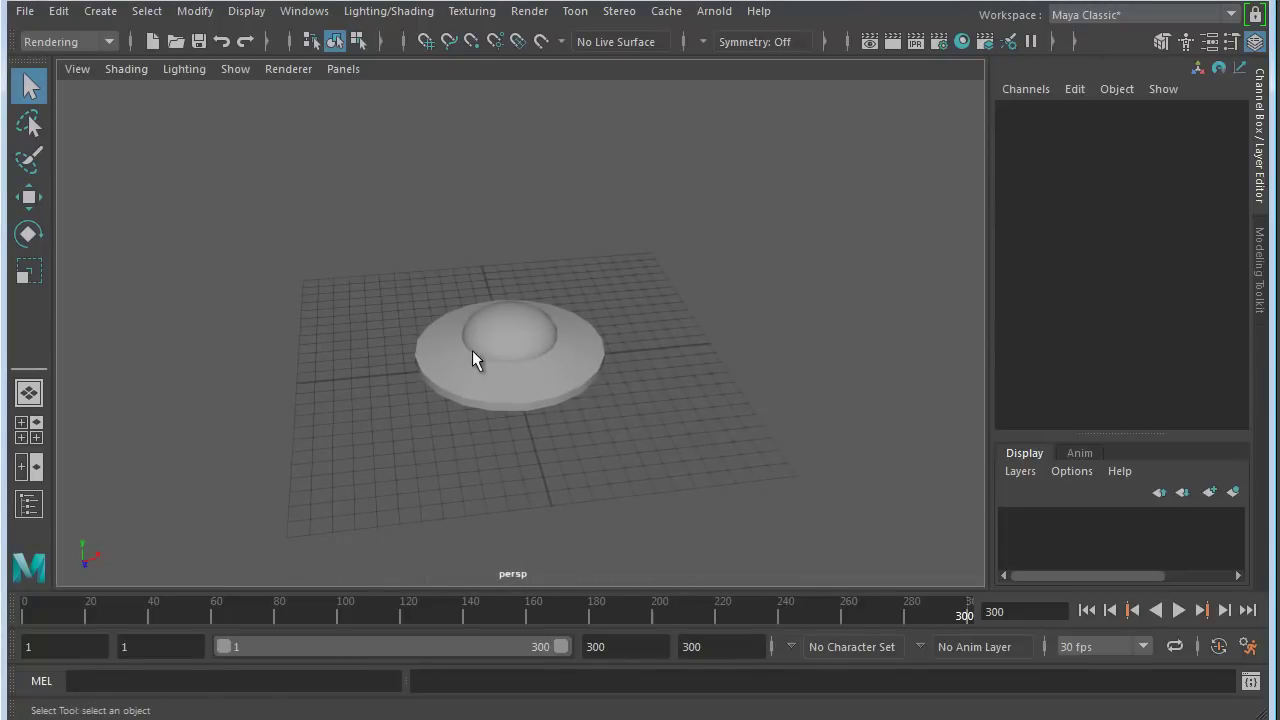
Create a large polygon plane, pPlane1, beneath the saucer as a ground surface
click(100, 11)
mouse_move(125, 88)
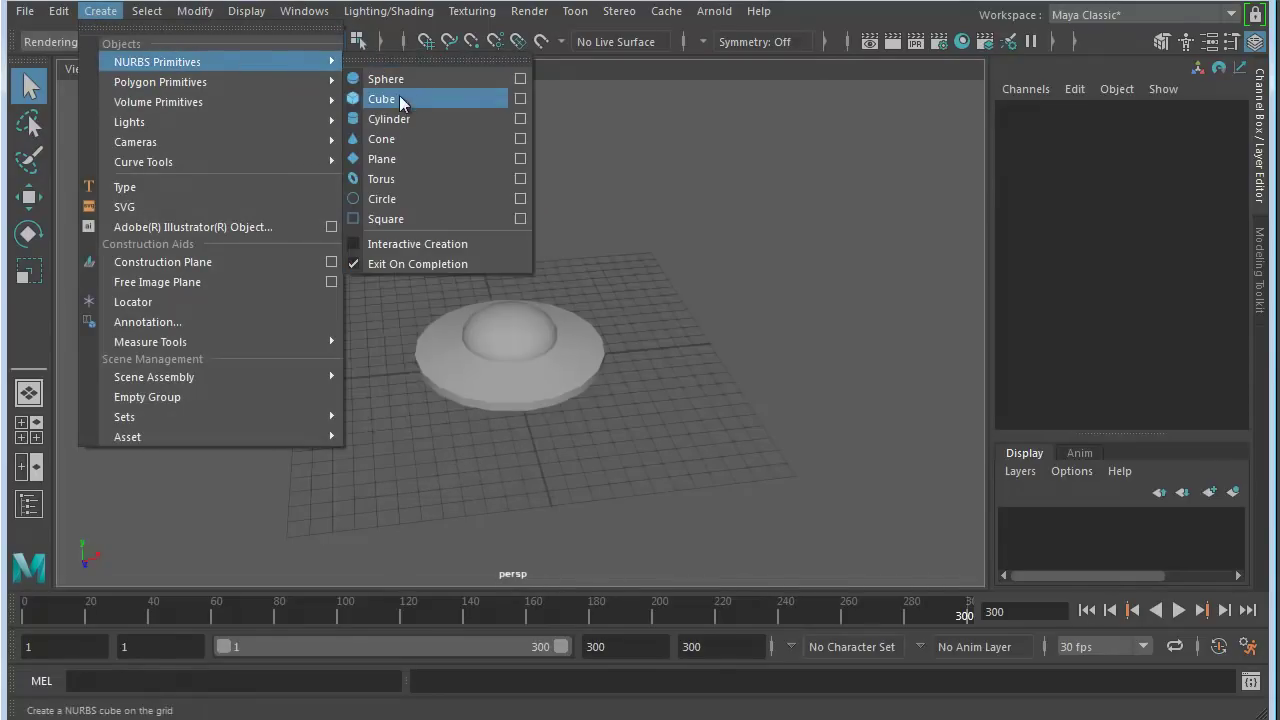
click(418, 201)
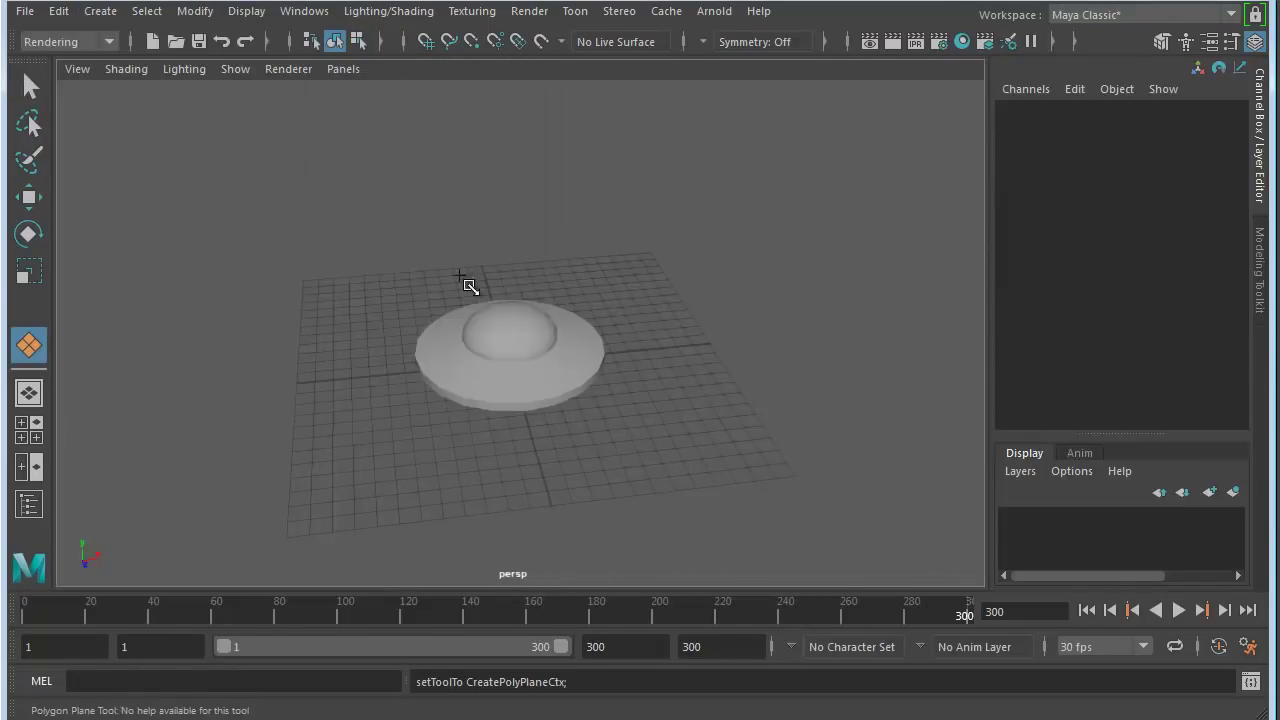
drag(209, 249, 985, 516)
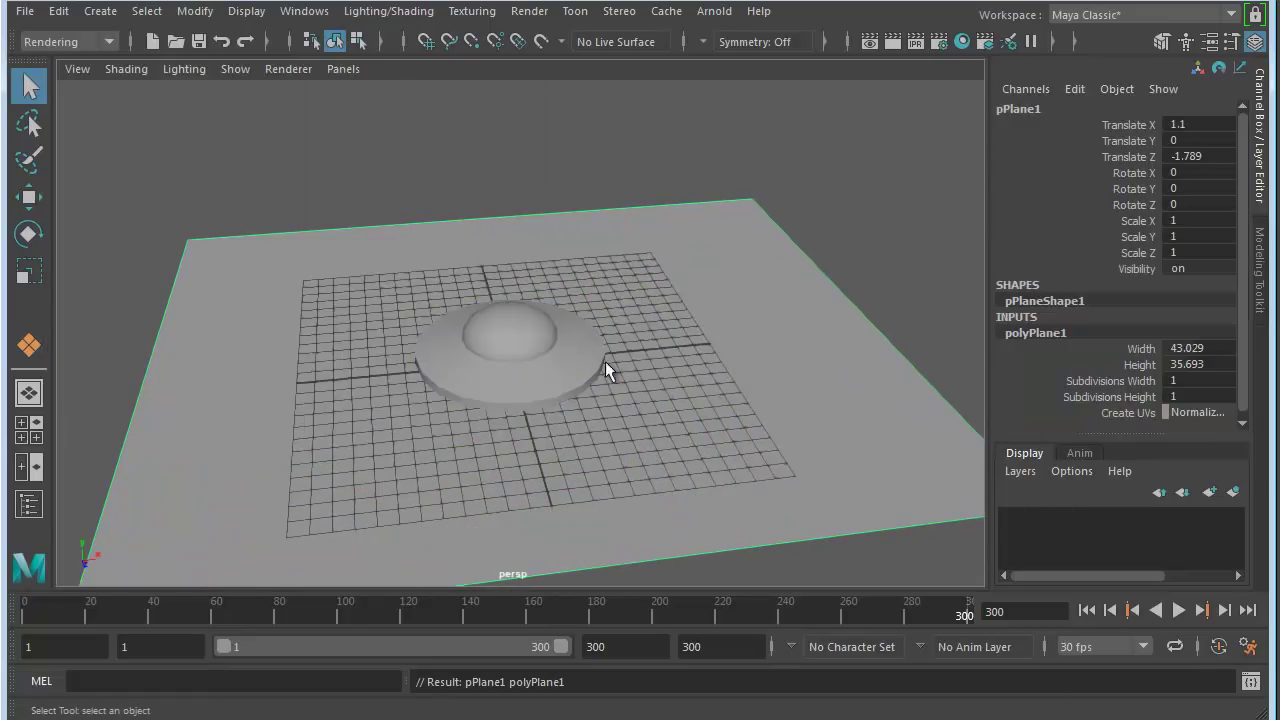
Orbit lower, then scrub and play back the saucer's rising animation to around frame 188
alt+drag(600, 457, 545, 394)
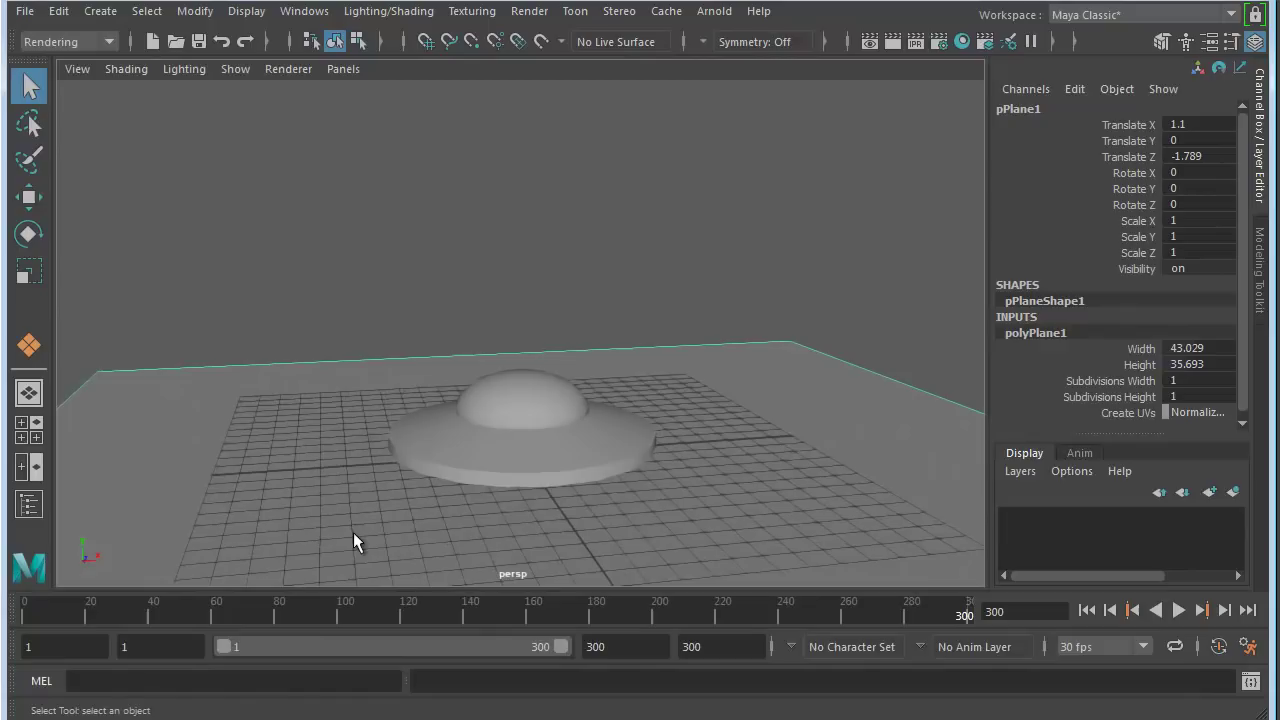
mouse_move(30, 612)
mouse_down()
mouse_move(766, 617)
mouse_move(25, 617)
mouse_up()
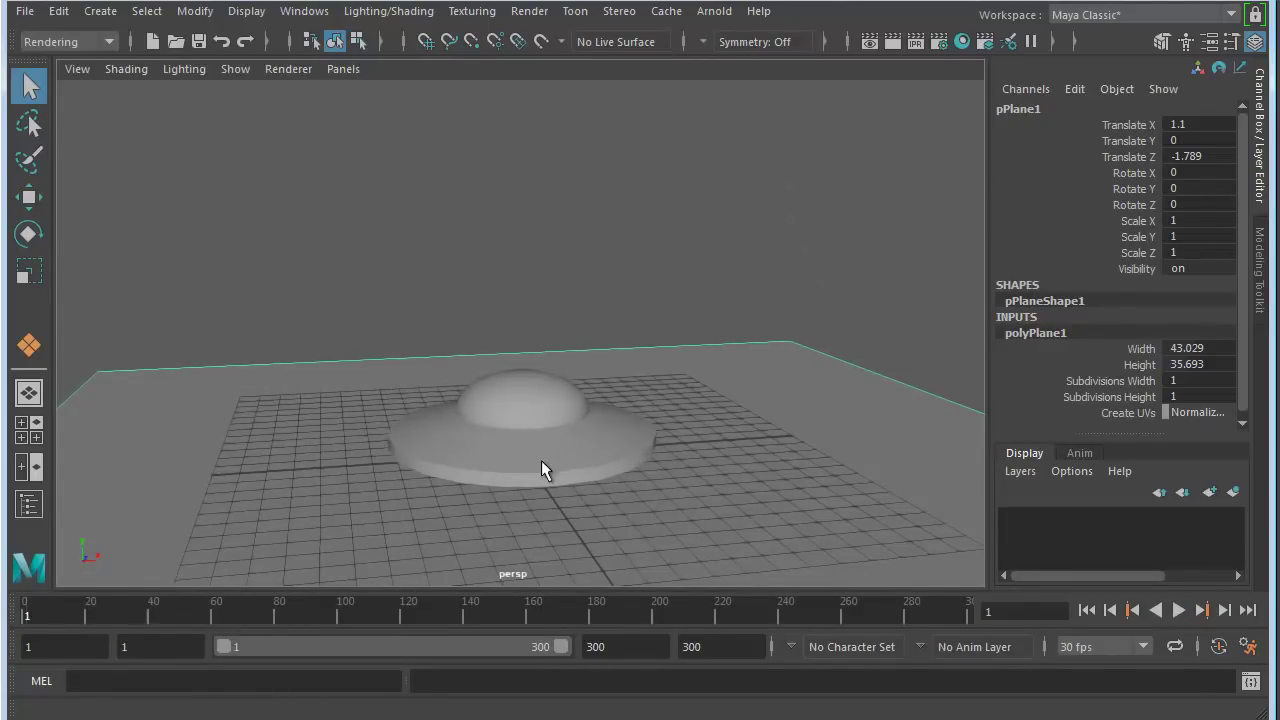
alt+drag(541, 460, 615, 526)
key(alt+v)
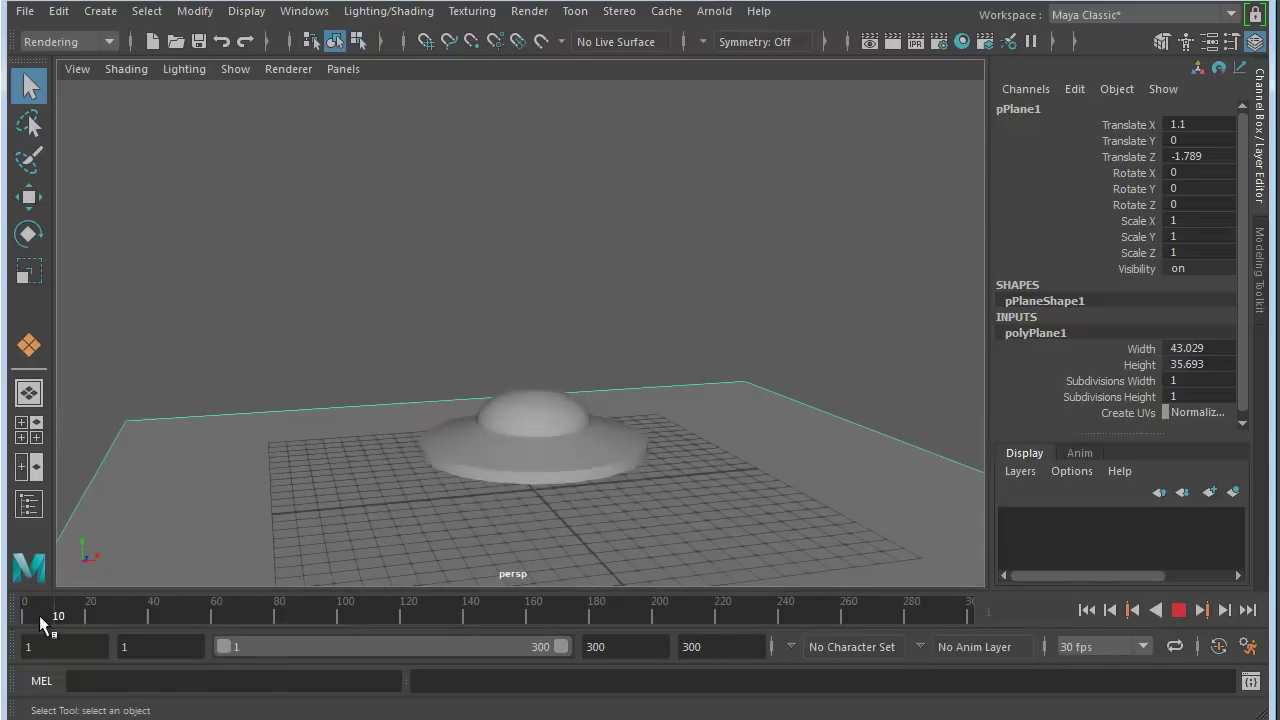
key(alt+v)
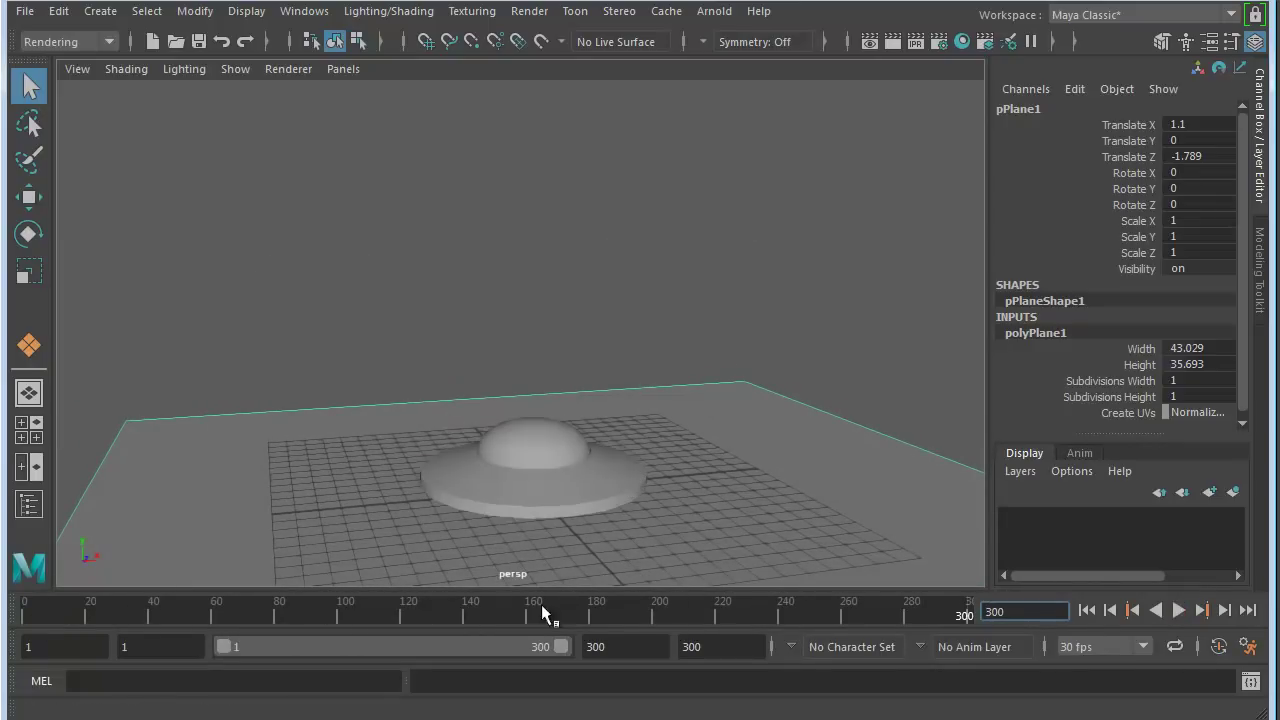
drag(541, 604, 27, 606)
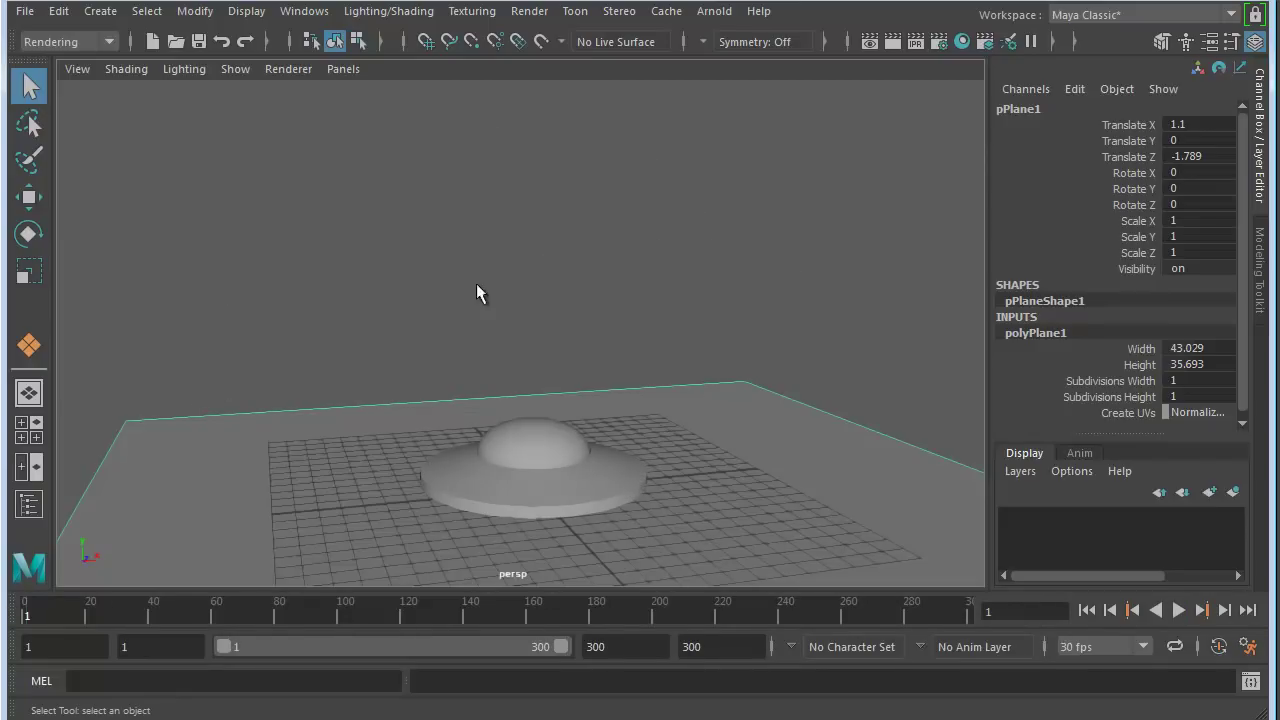
Add a new camera to the scene and rename it CAM_Render_01
click(100, 11)
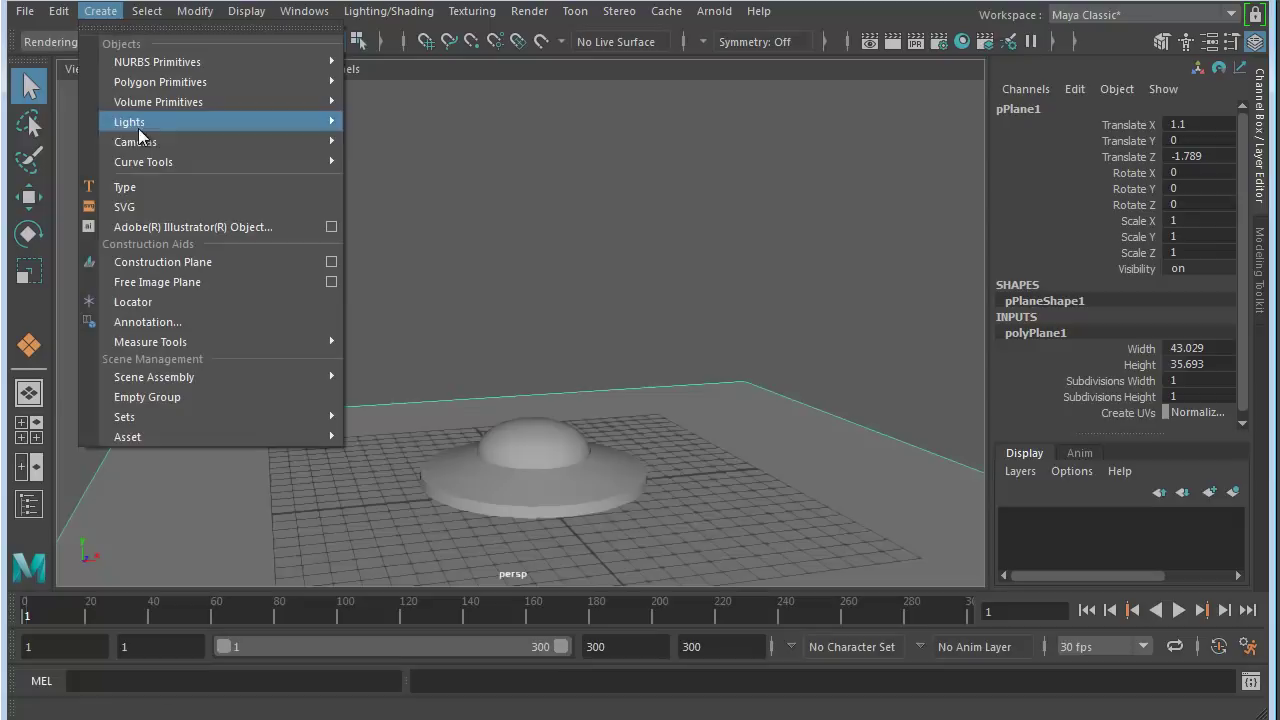
mouse_move(140, 141)
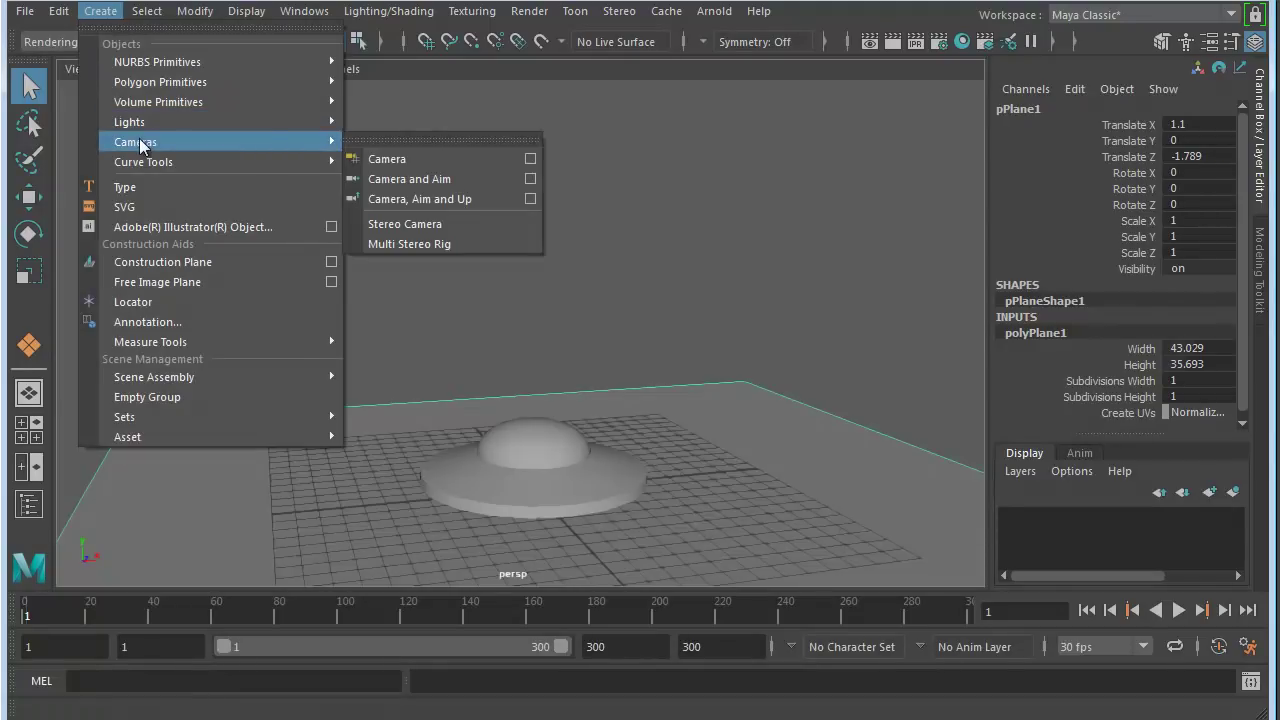
click(406, 158)
double_click(1019, 112)
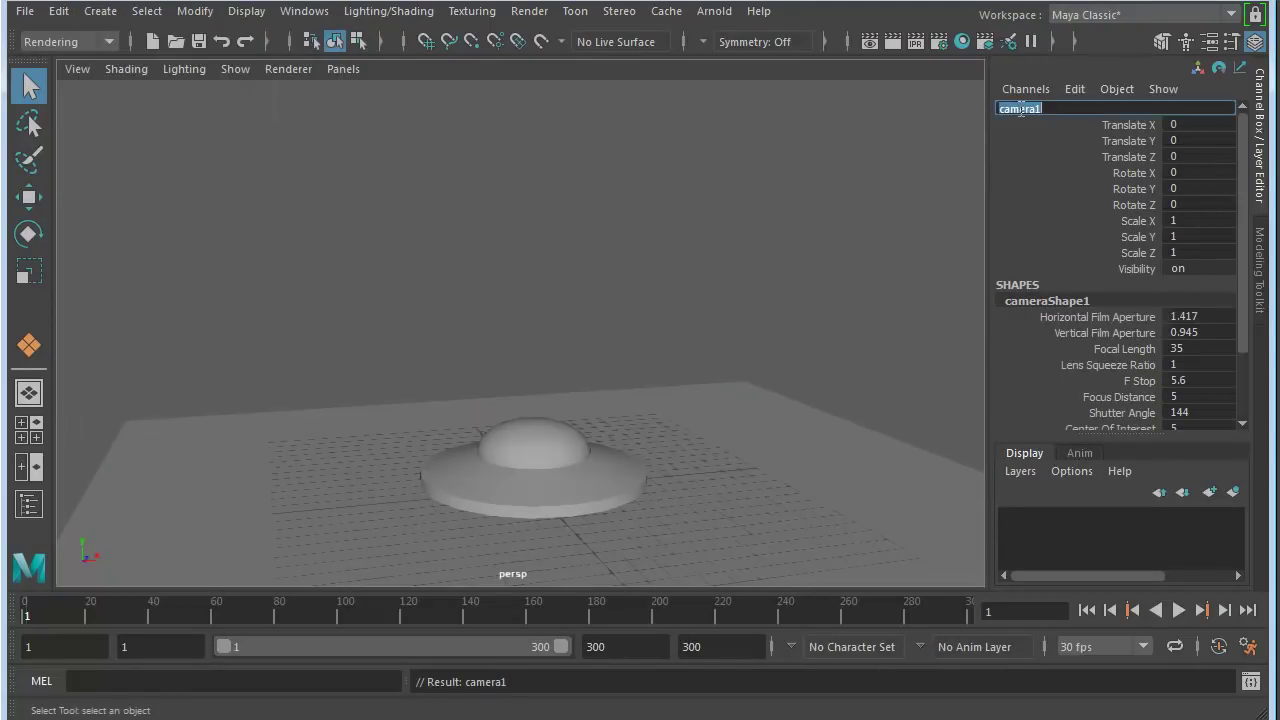
text(CAM)
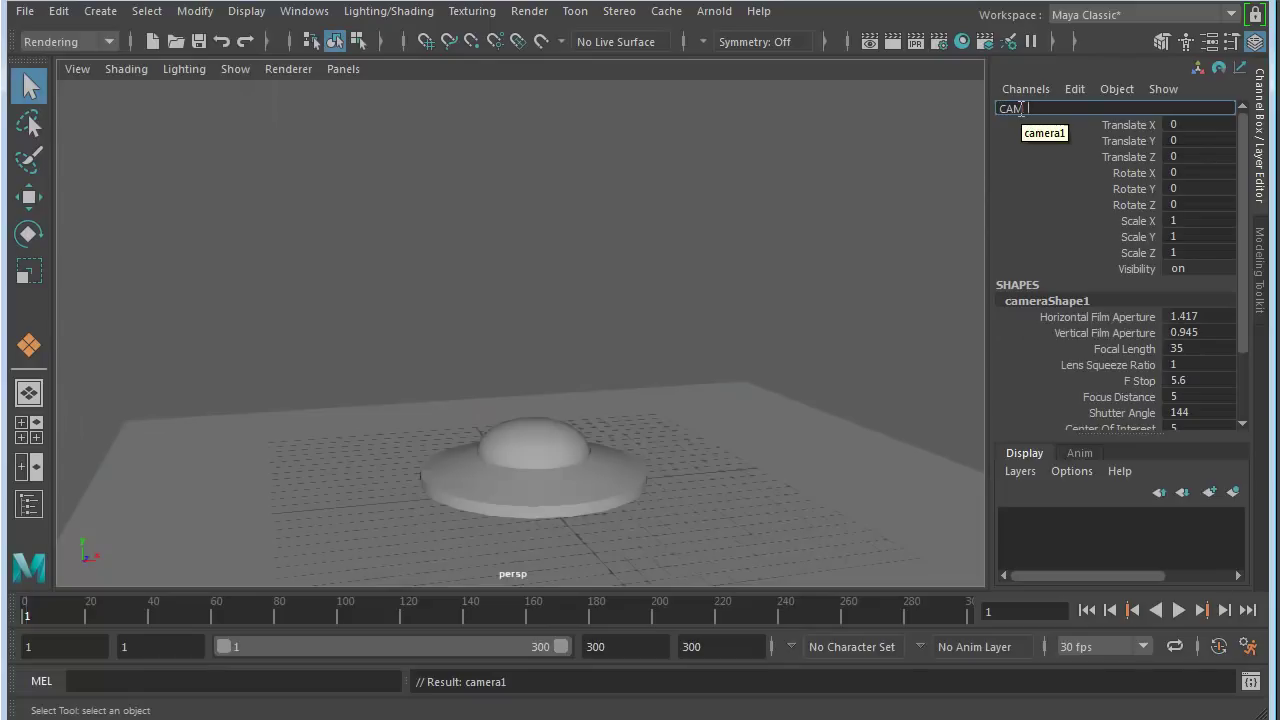
text(_Render_01)
key(Return)
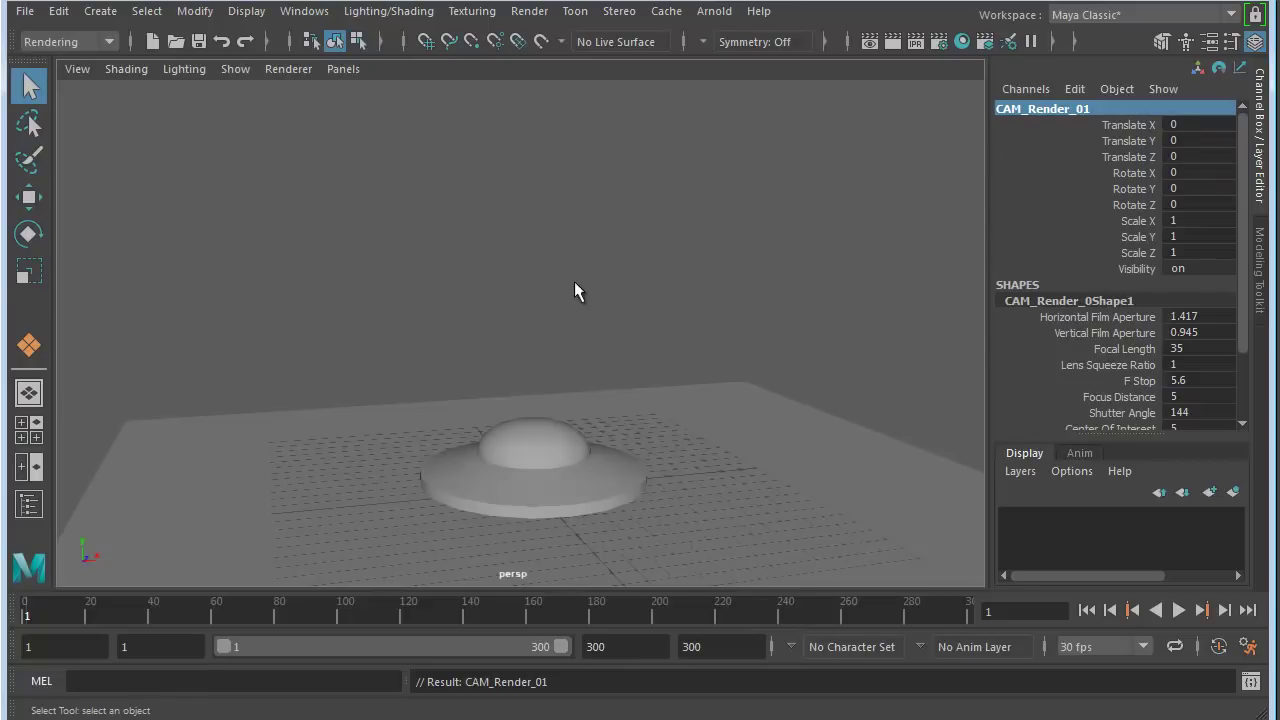
Look through CAM_Render_01 in the viewport instead of the default perspective camera
click(345, 70)
mouse_move(380, 89)
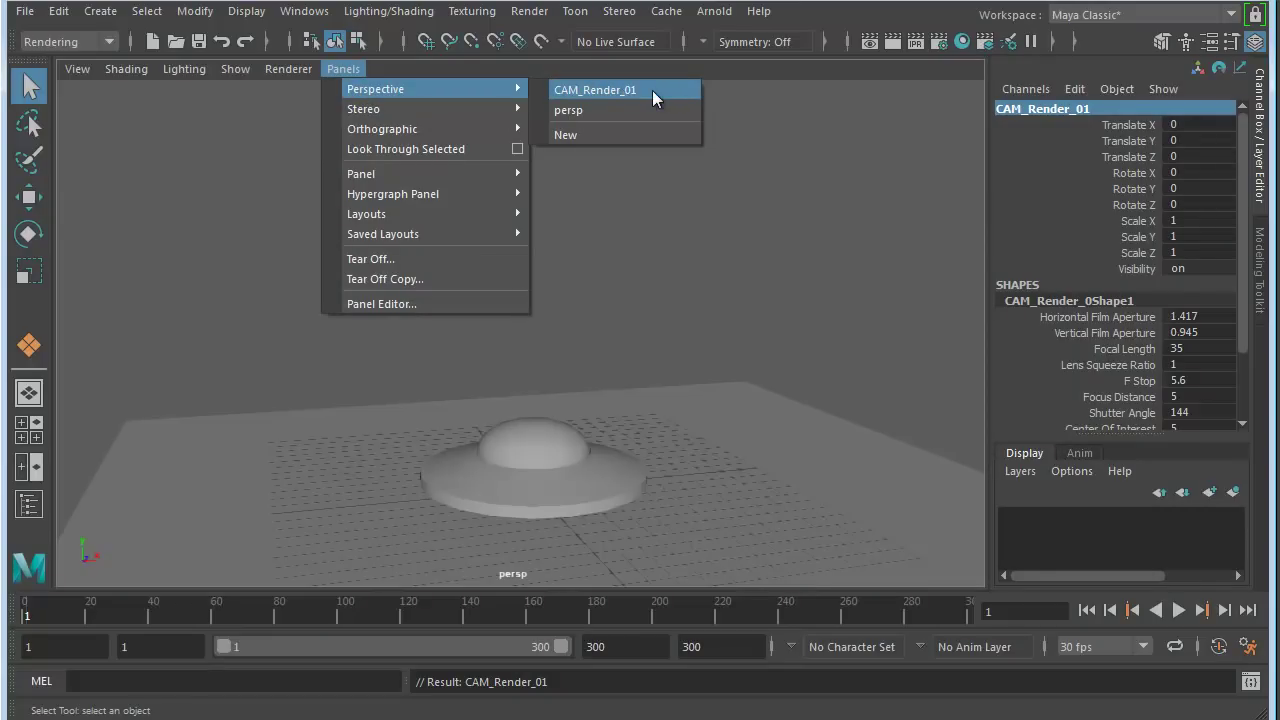
click(598, 91)
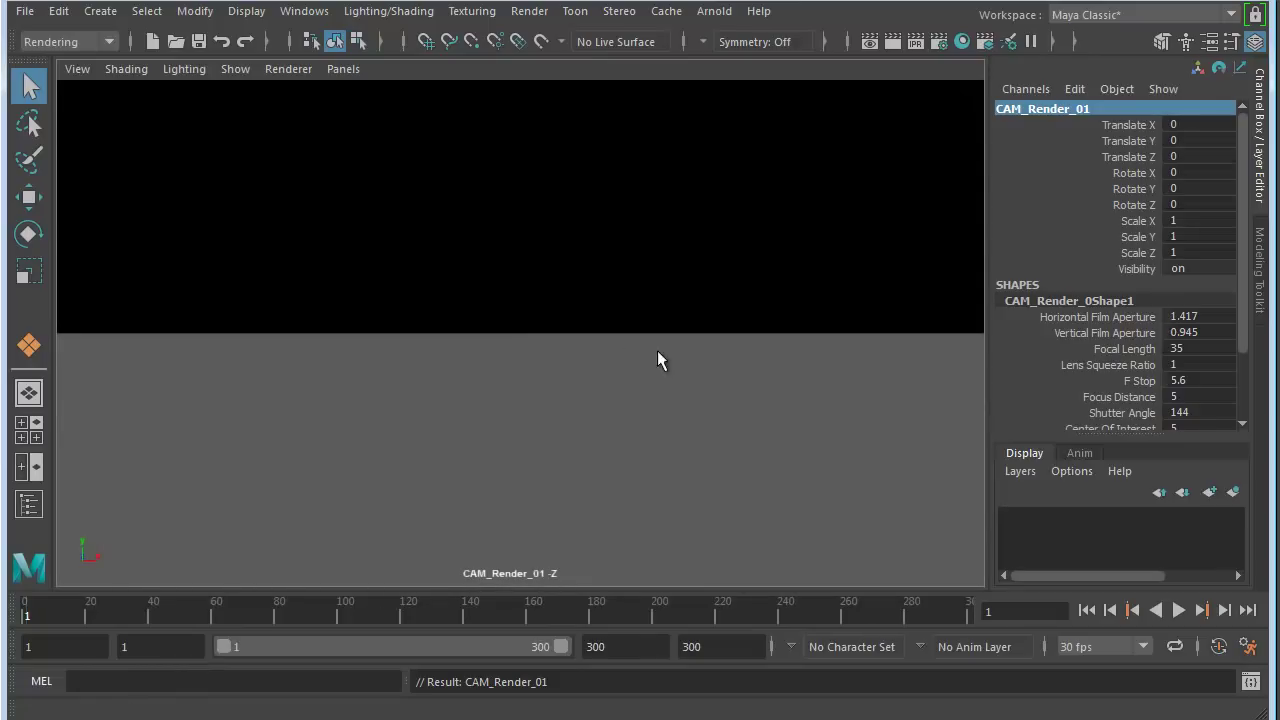
Tumble, dolly and pan CAM_Render_01 to frame the saucer, then scrub the animation to check
alt+drag(492, 334, 637, 381)
alt+right_drag(637, 381, 514, 343)
alt+drag(514, 343, 561, 324)
alt+right_drag(561, 333, 563, 346)
alt+drag(563, 346, 605, 350)
alt+middle_drag(477, 385, 488, 509)
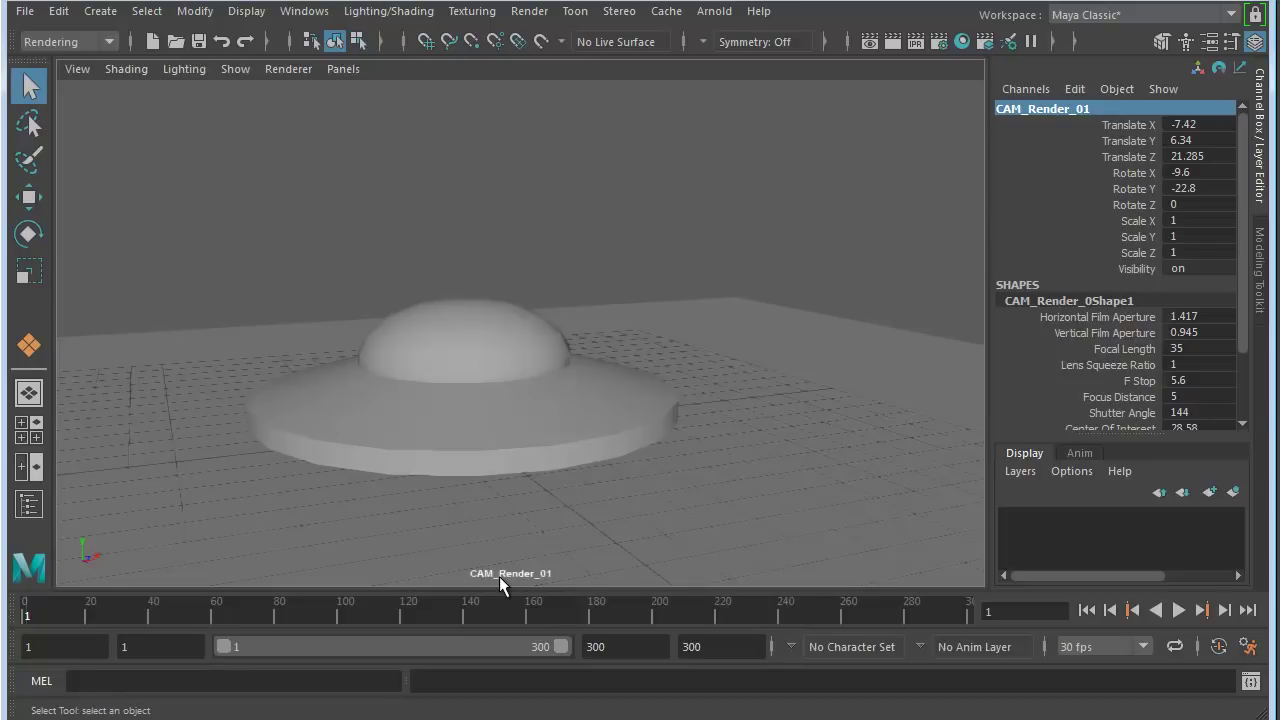
alt+middle_drag(443, 360, 642, 324)
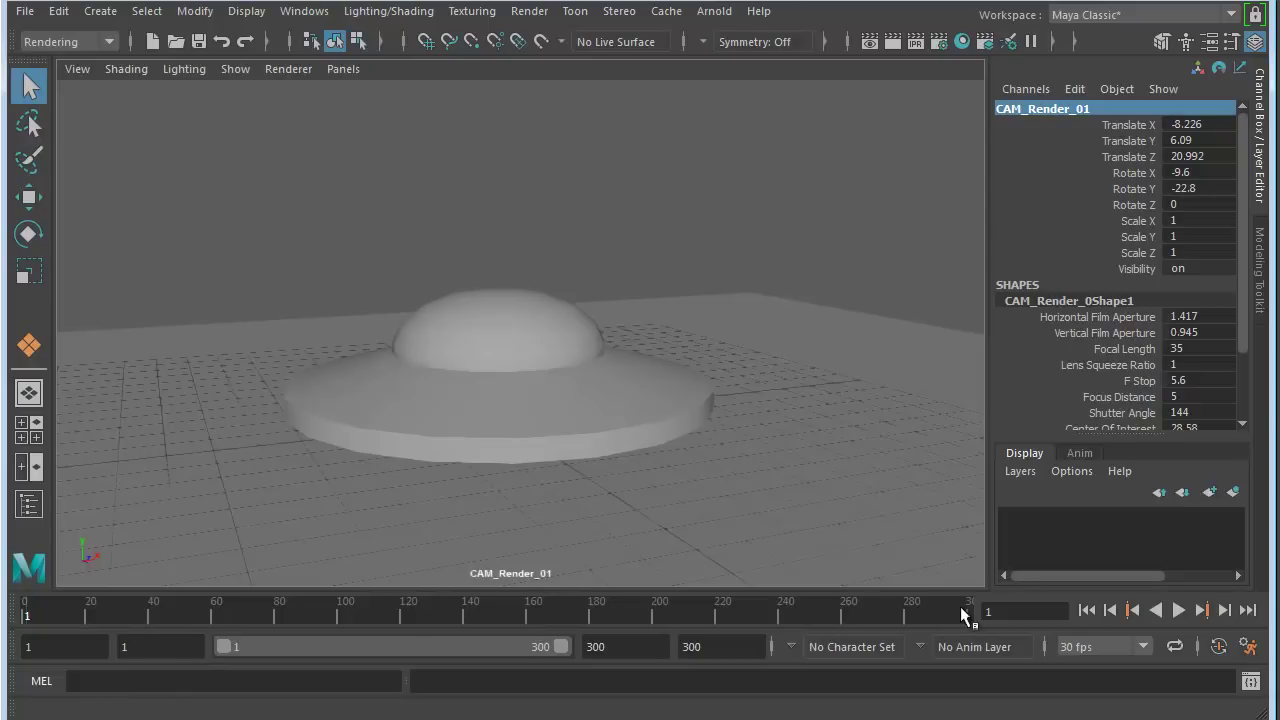
drag(960, 606, 14, 612)
Set the renderer to Maya Software in Render Settings
click(940, 42)
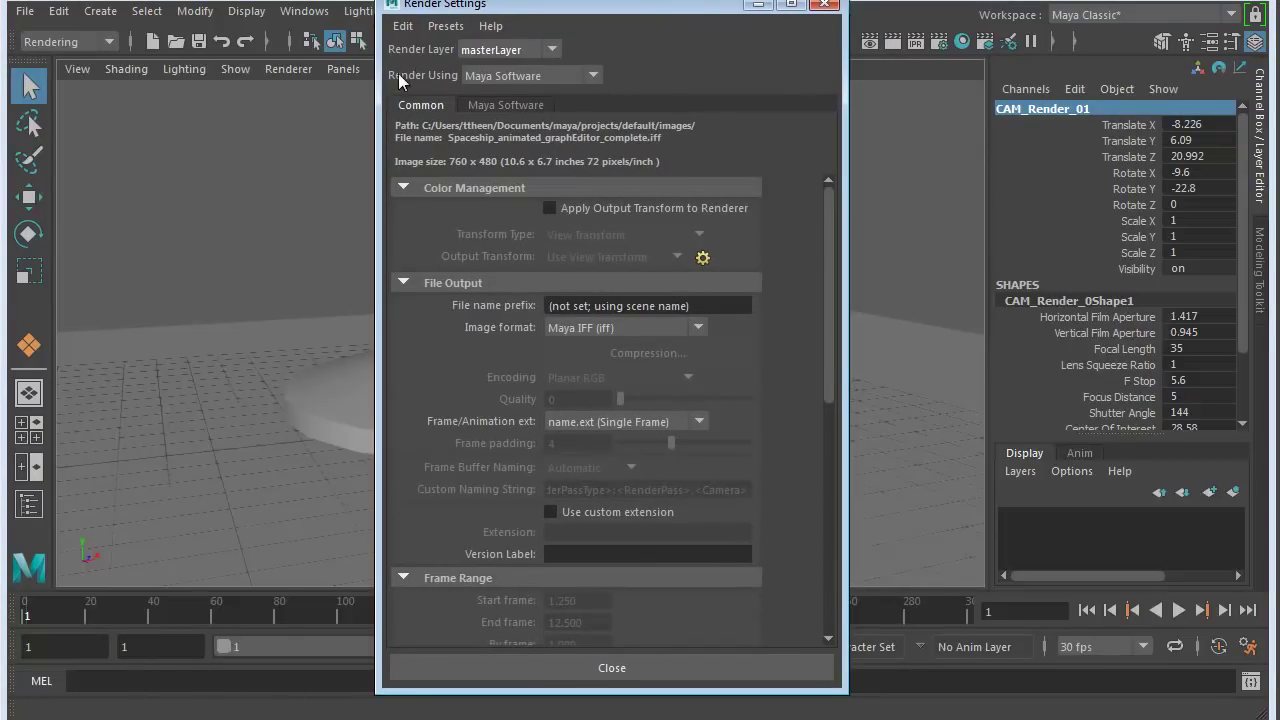
click(593, 75)
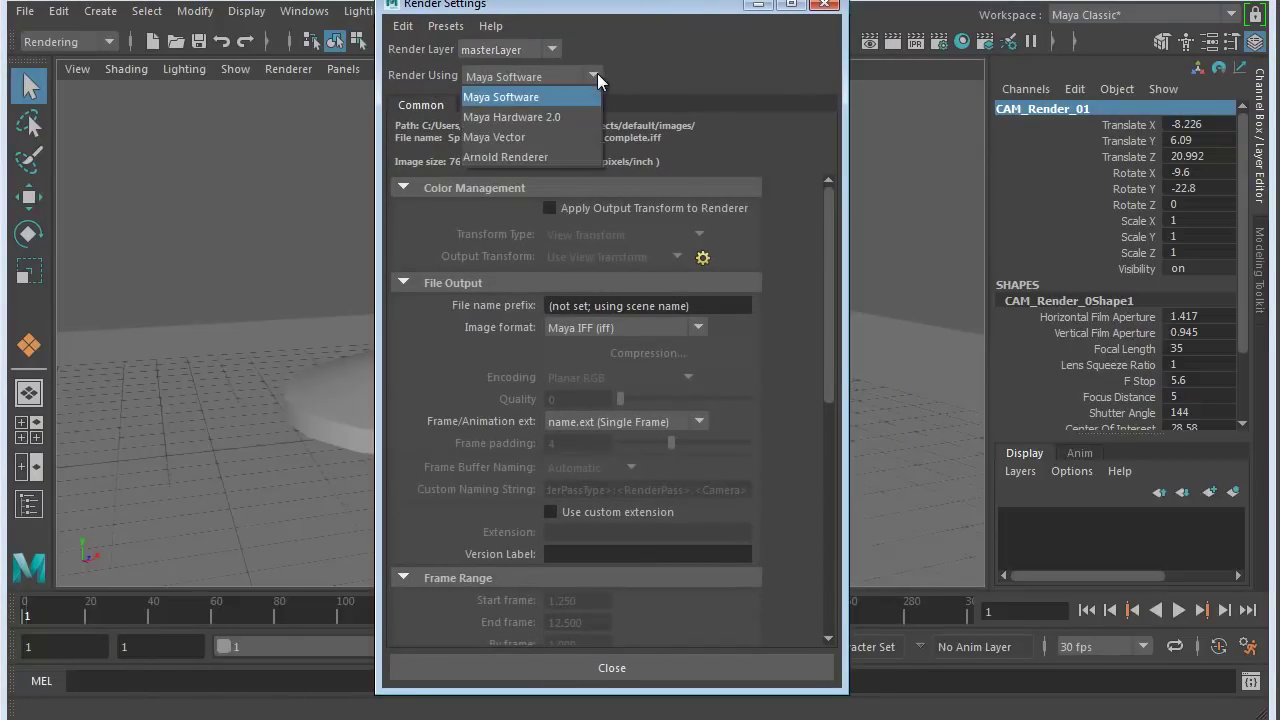
click(501, 98)
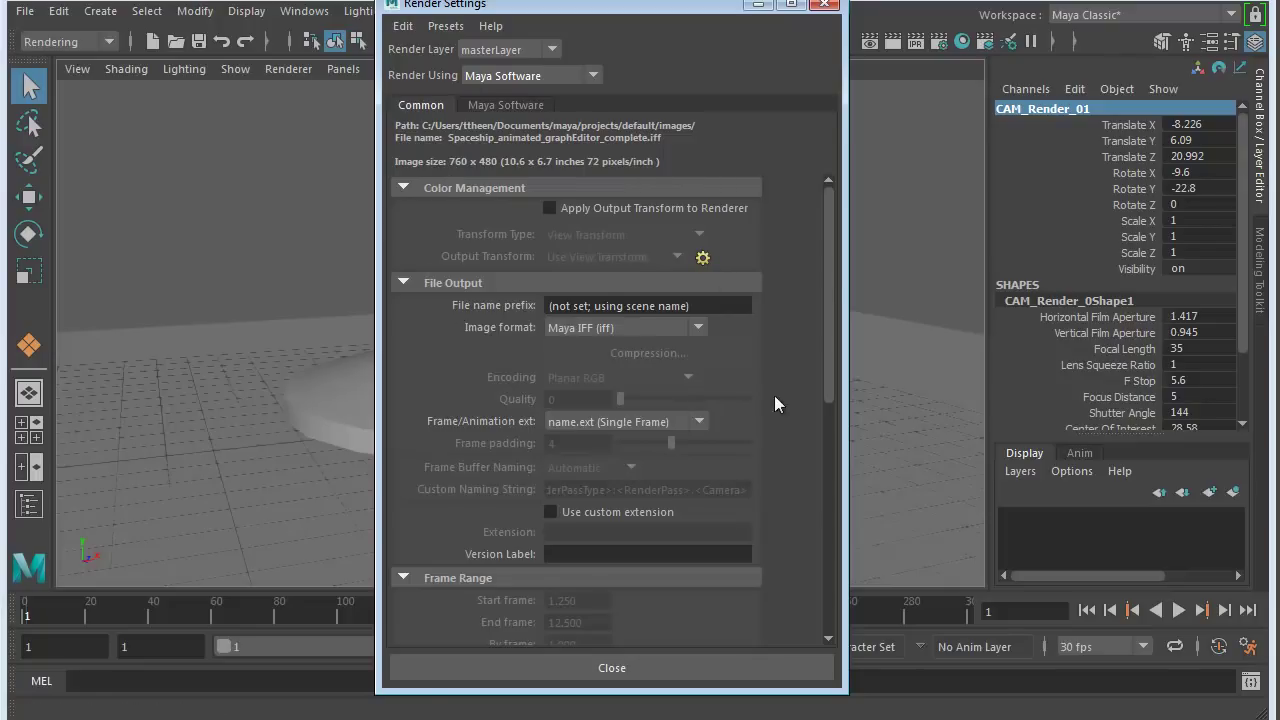
Replace the output file name prefix with SpaceShip_animation
drag(827, 268, 830, 301)
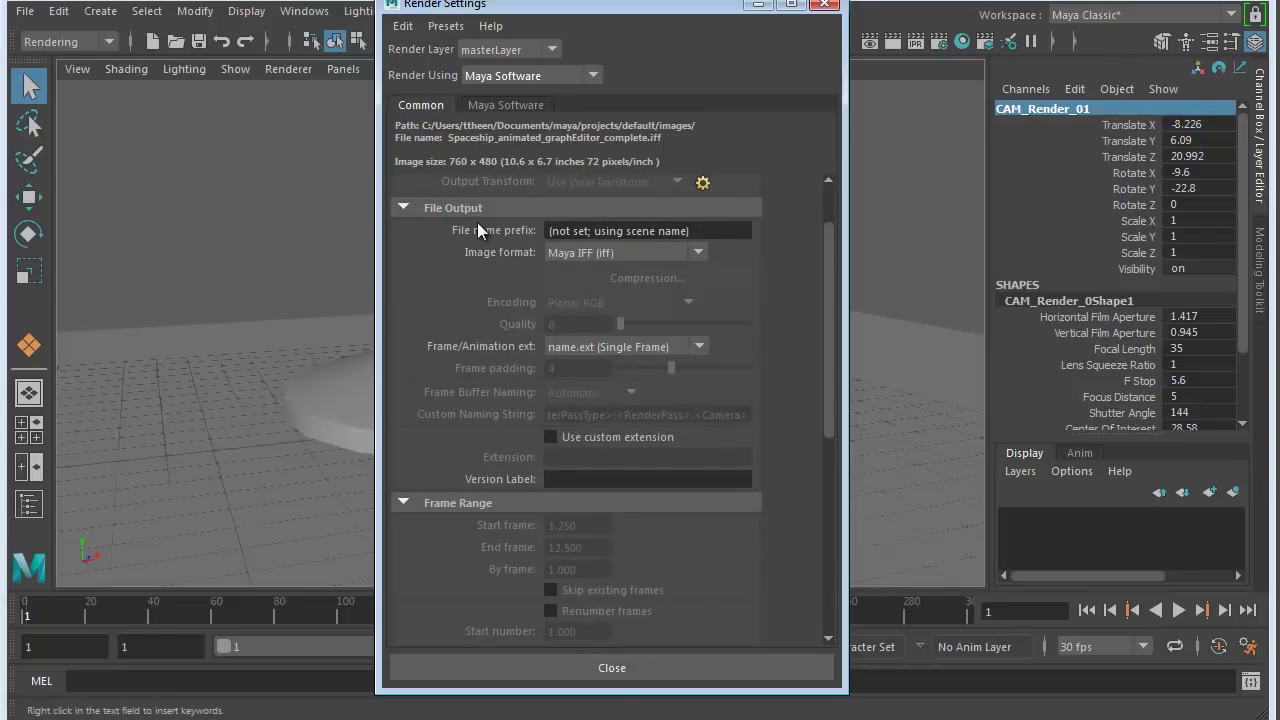
drag(699, 225, 564, 228)
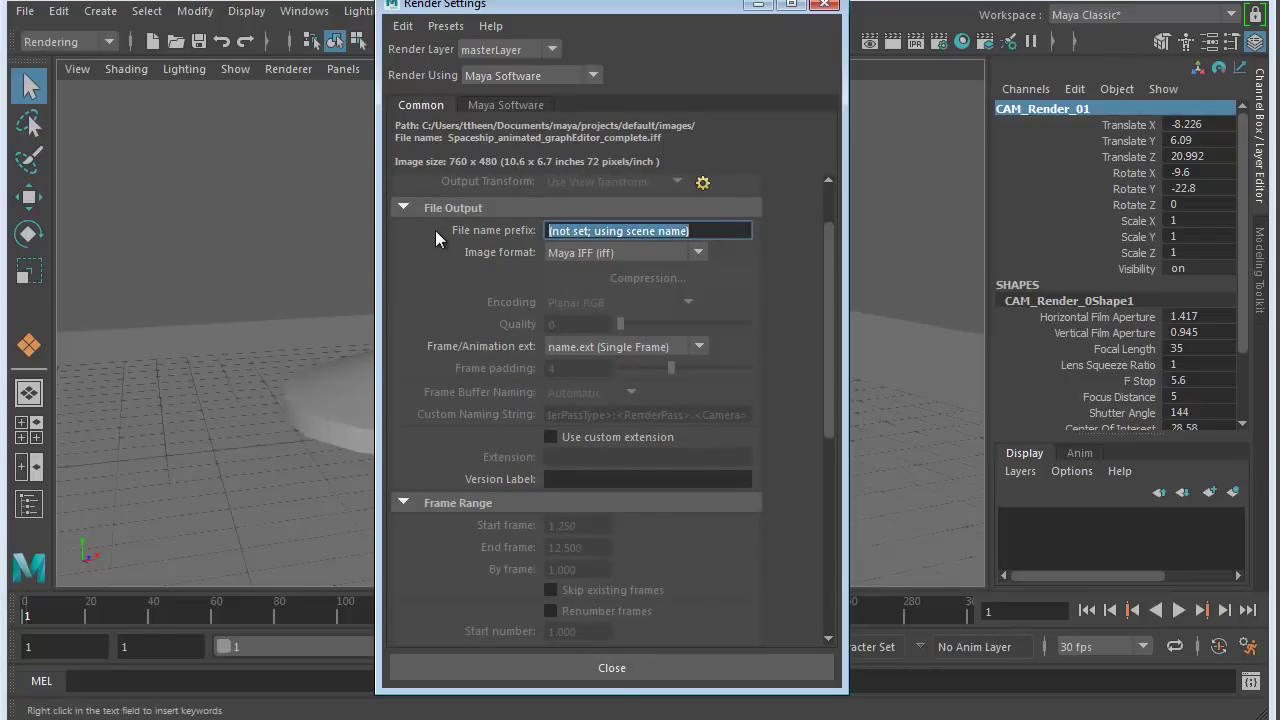
text(Space)
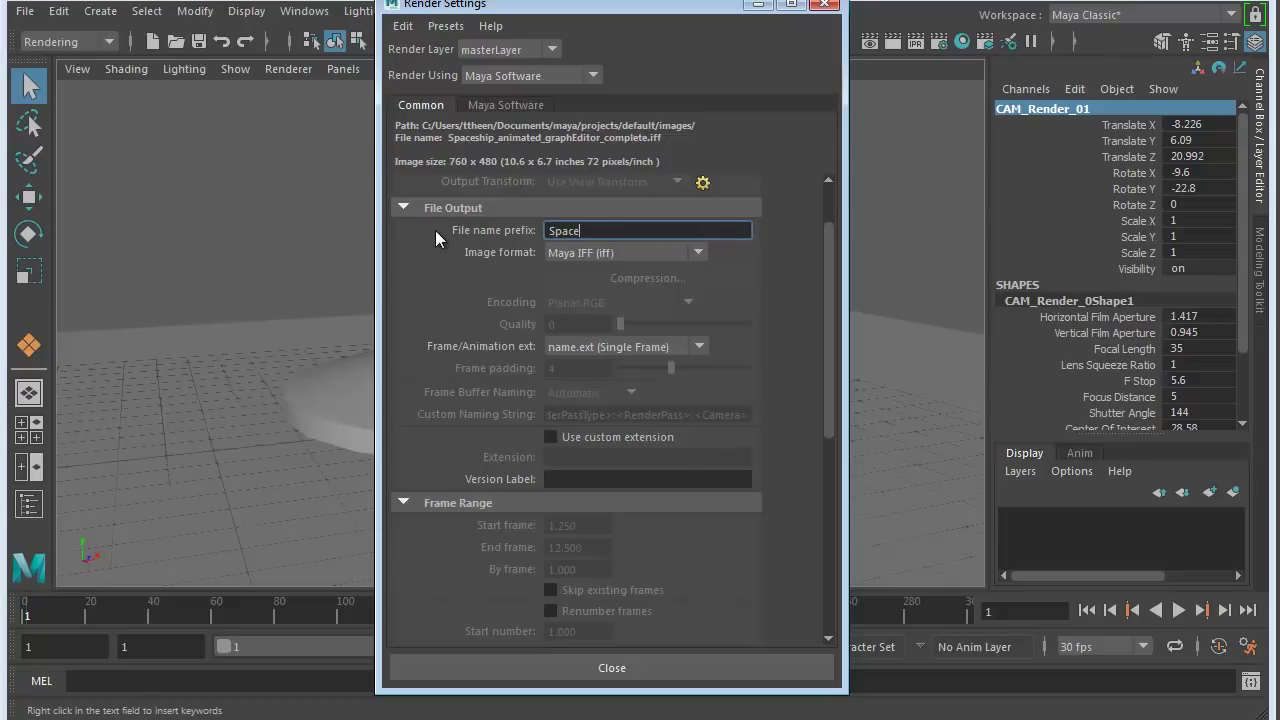
text(Ship)
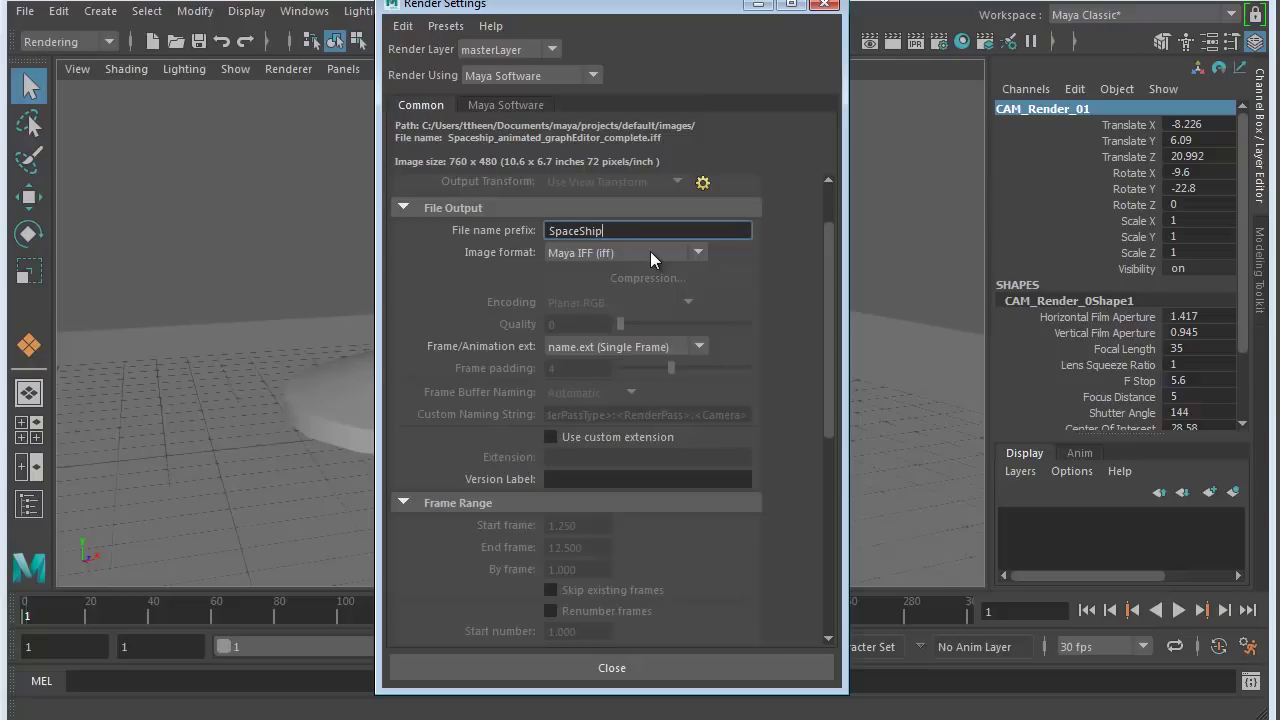
text(_animation)
Set image format to JPEG and frame numbering to name.#.ext, keeping frame padding at 4
click(615, 253)
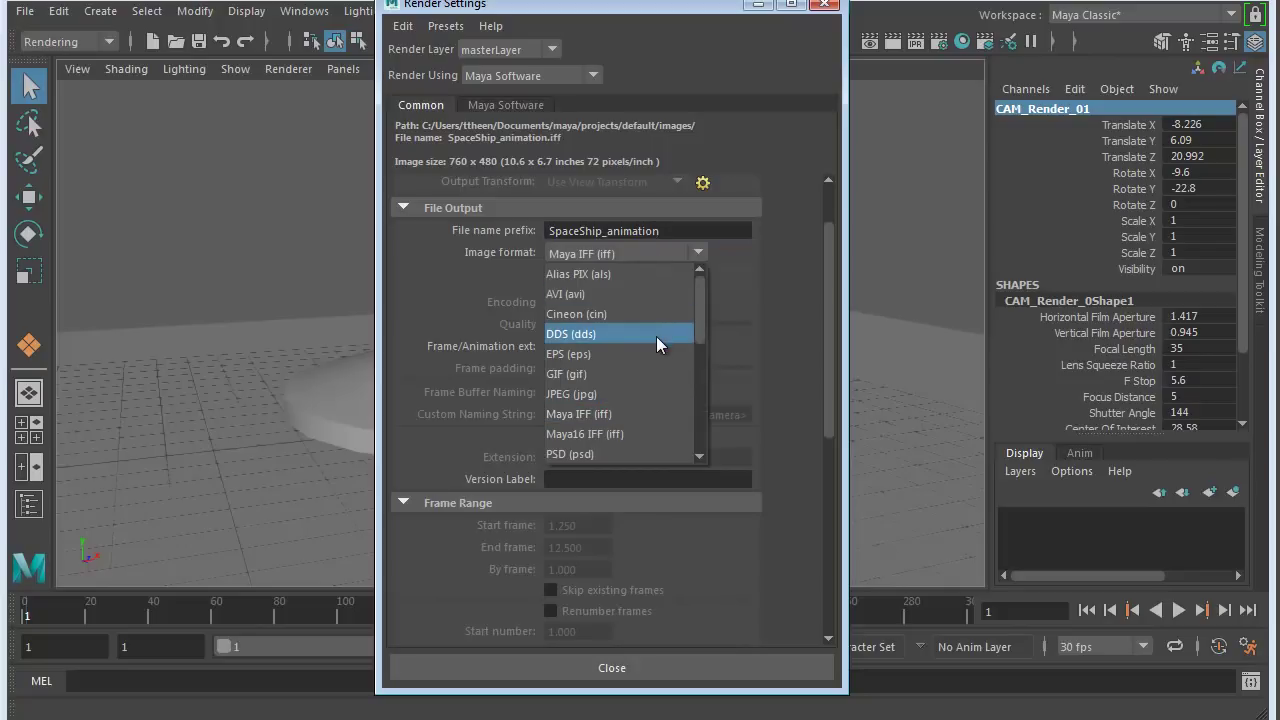
click(584, 394)
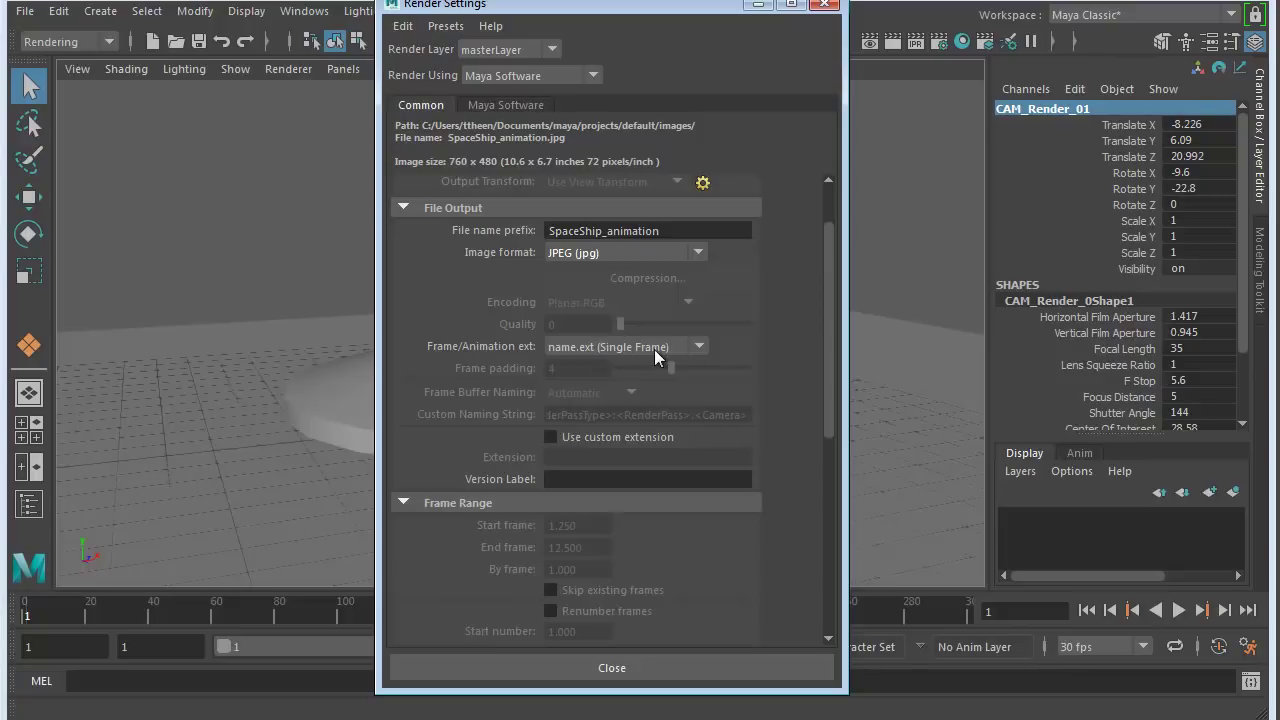
click(698, 346)
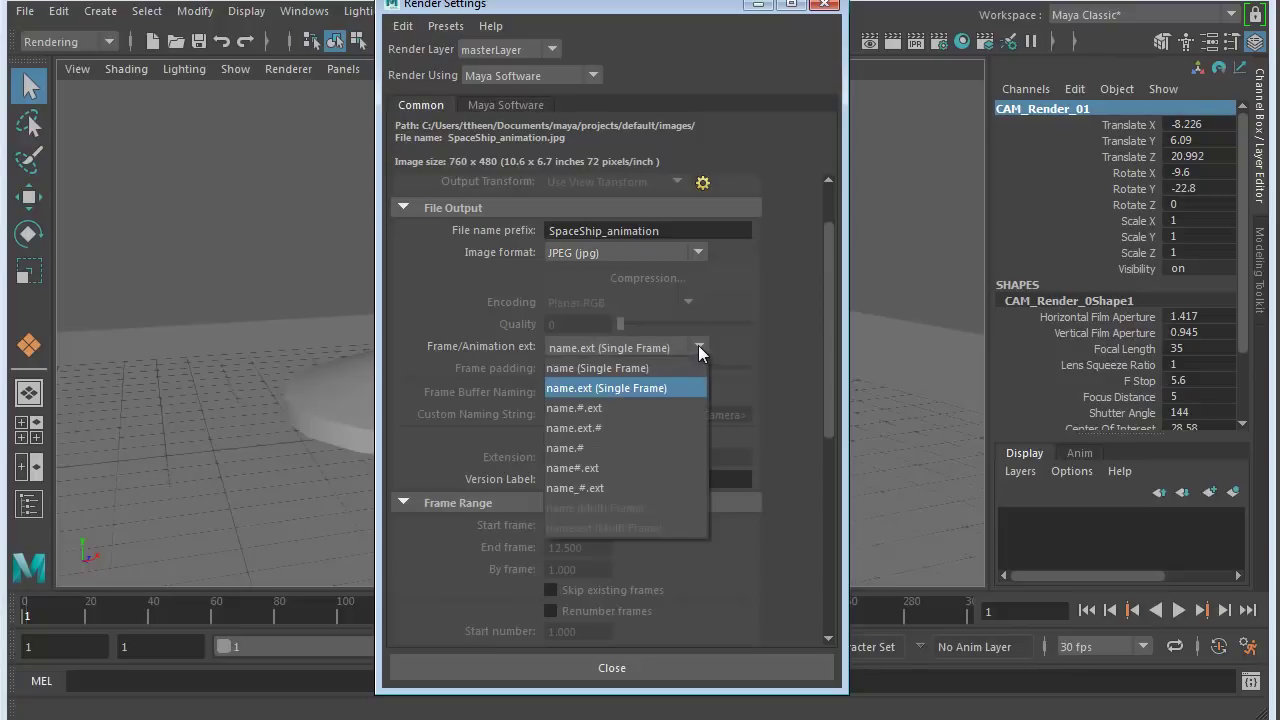
click(583, 410)
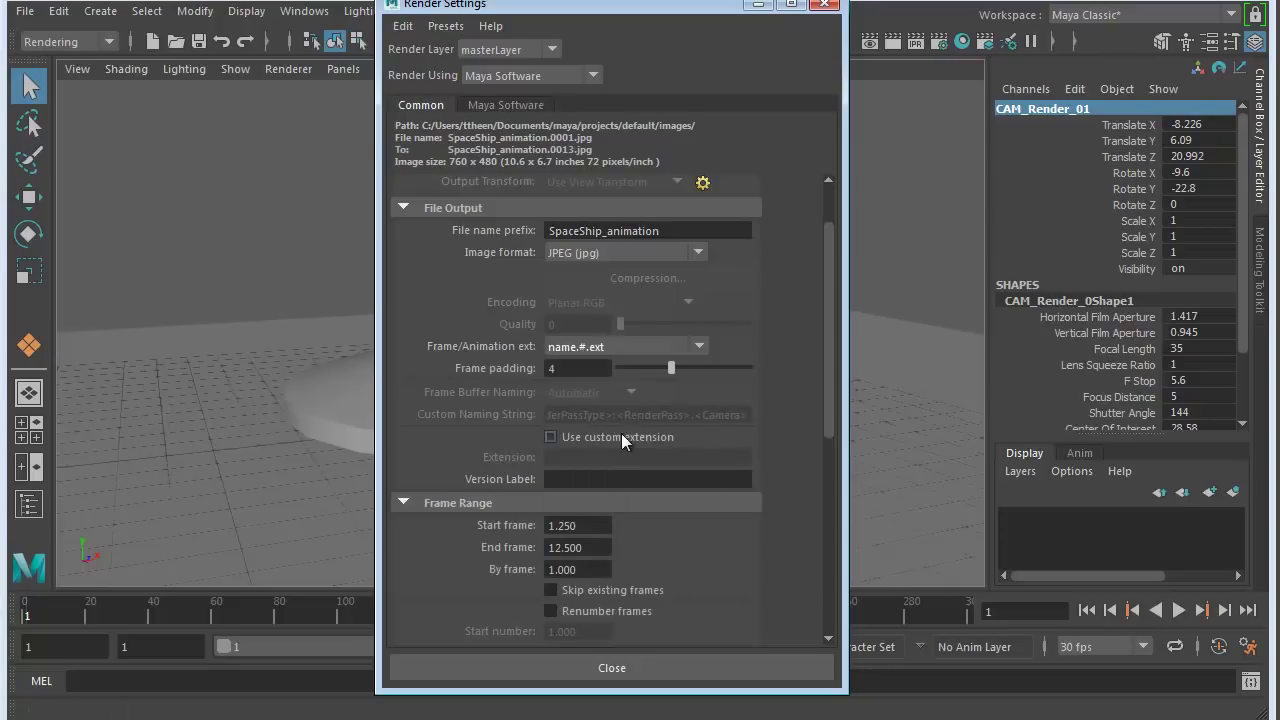
click(578, 370)
key(Return)
Change the render frame range from 1.250–12.500 to start frame 1 and end frame 300
click(583, 371)
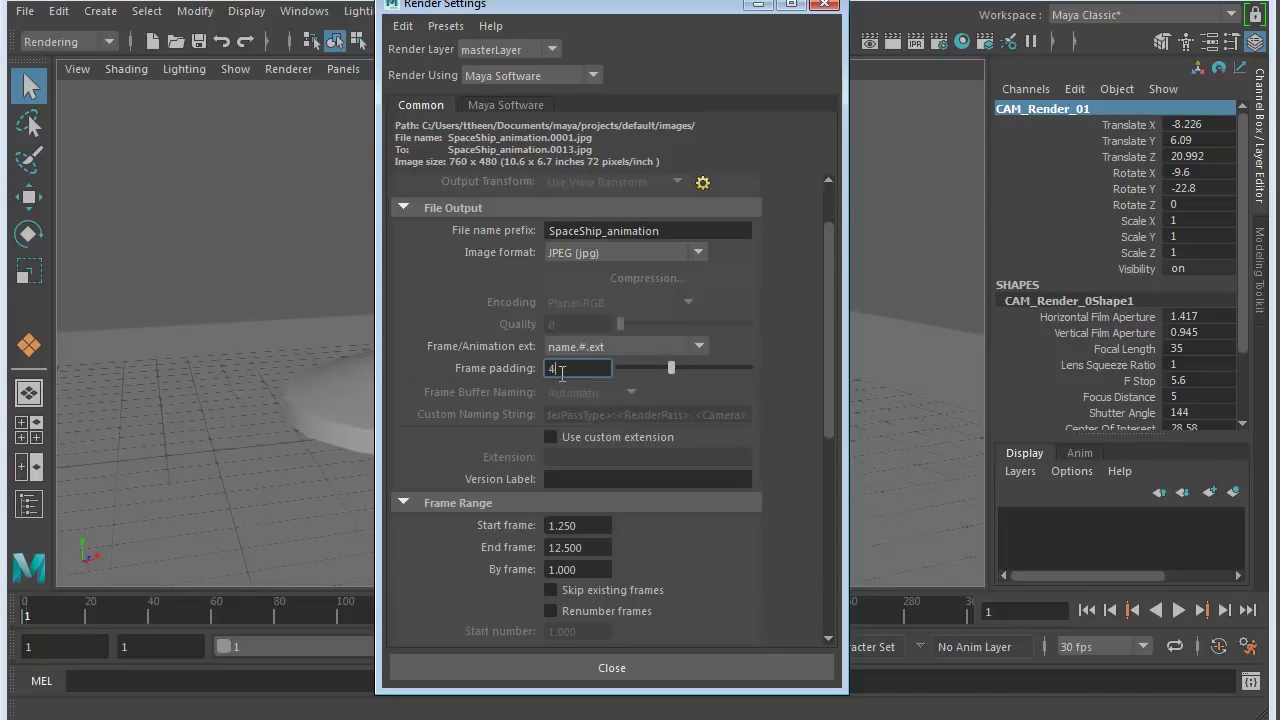
drag(578, 366, 516, 368)
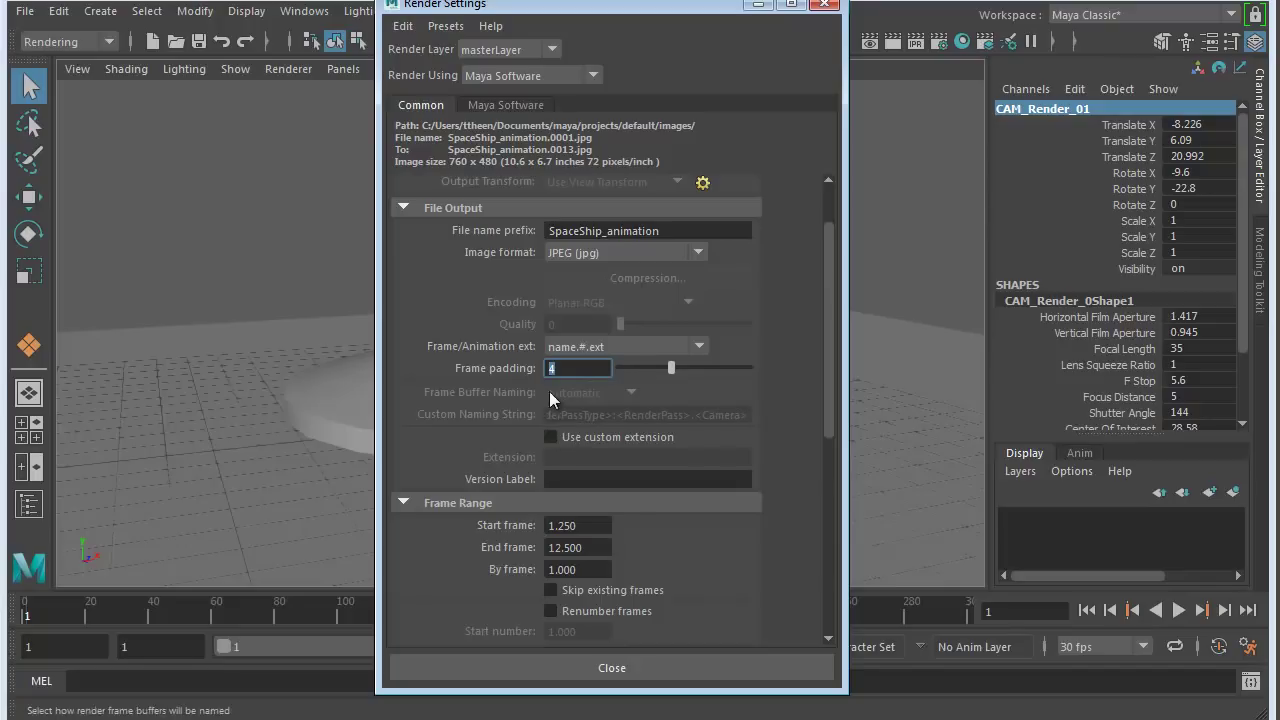
scroll(804, 504, down, 3)
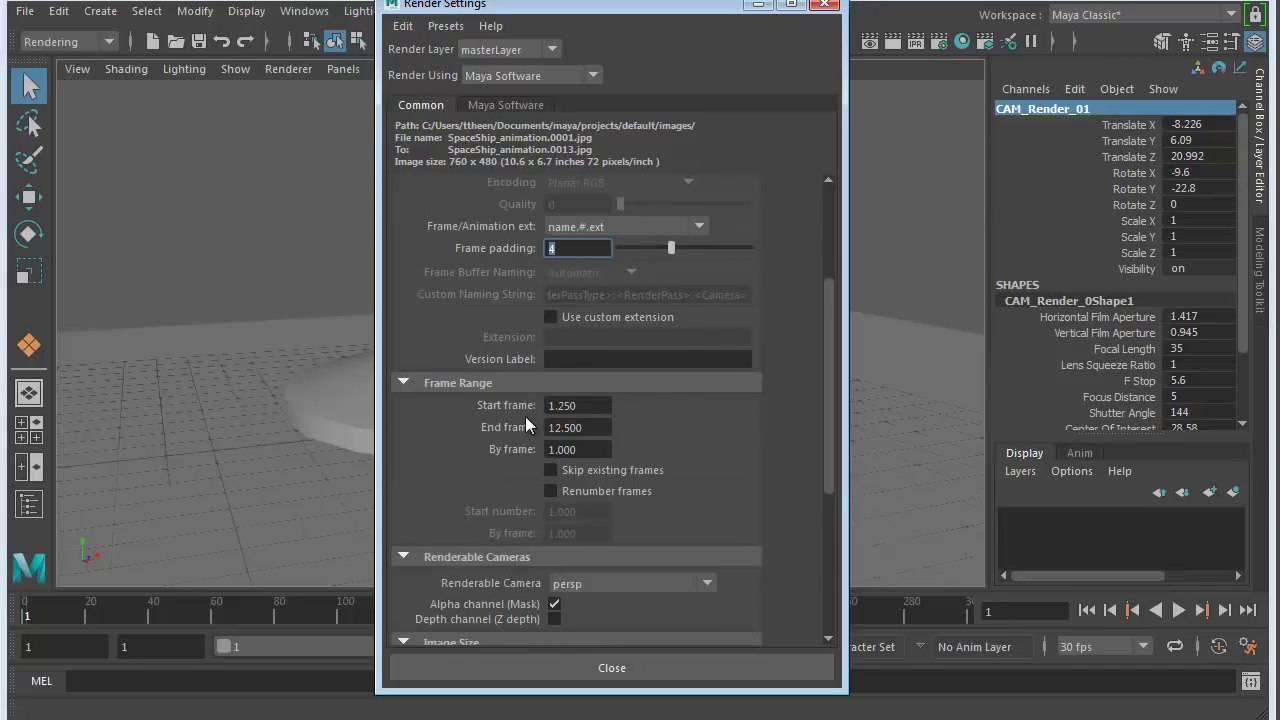
click(578, 405)
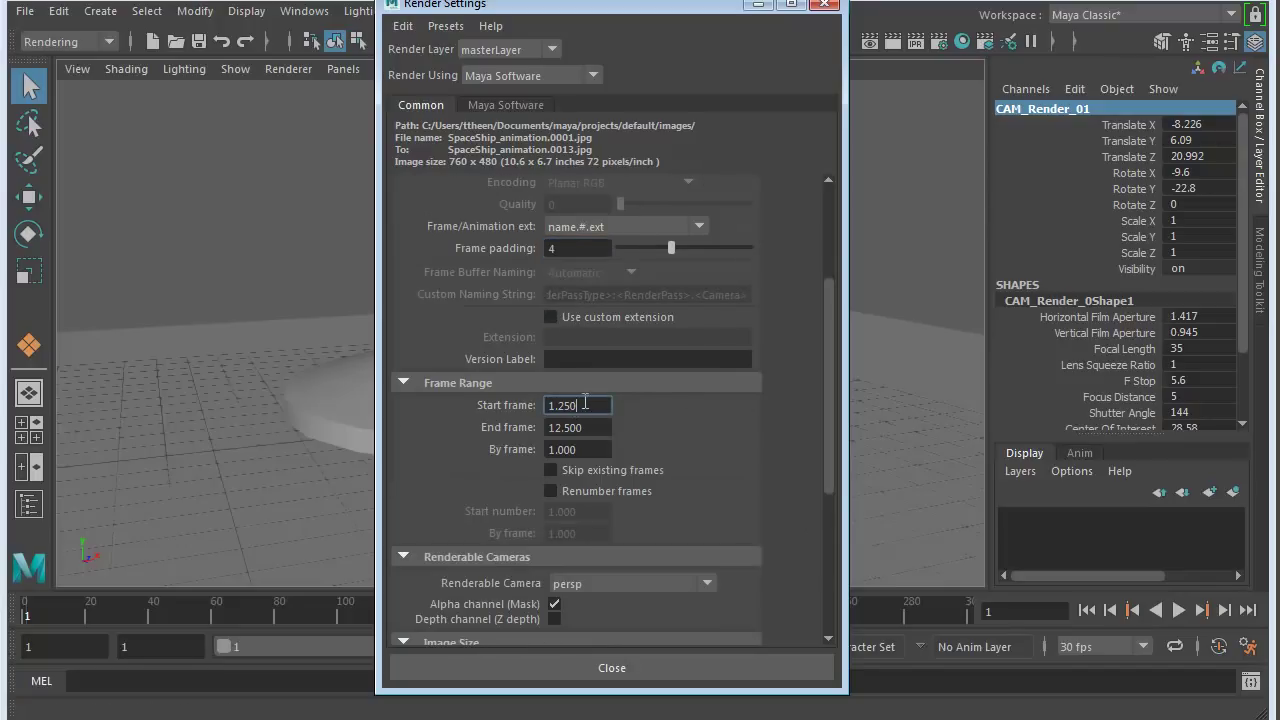
drag(586, 404, 478, 403)
text(1)
click(575, 427)
drag(588, 427, 476, 430)
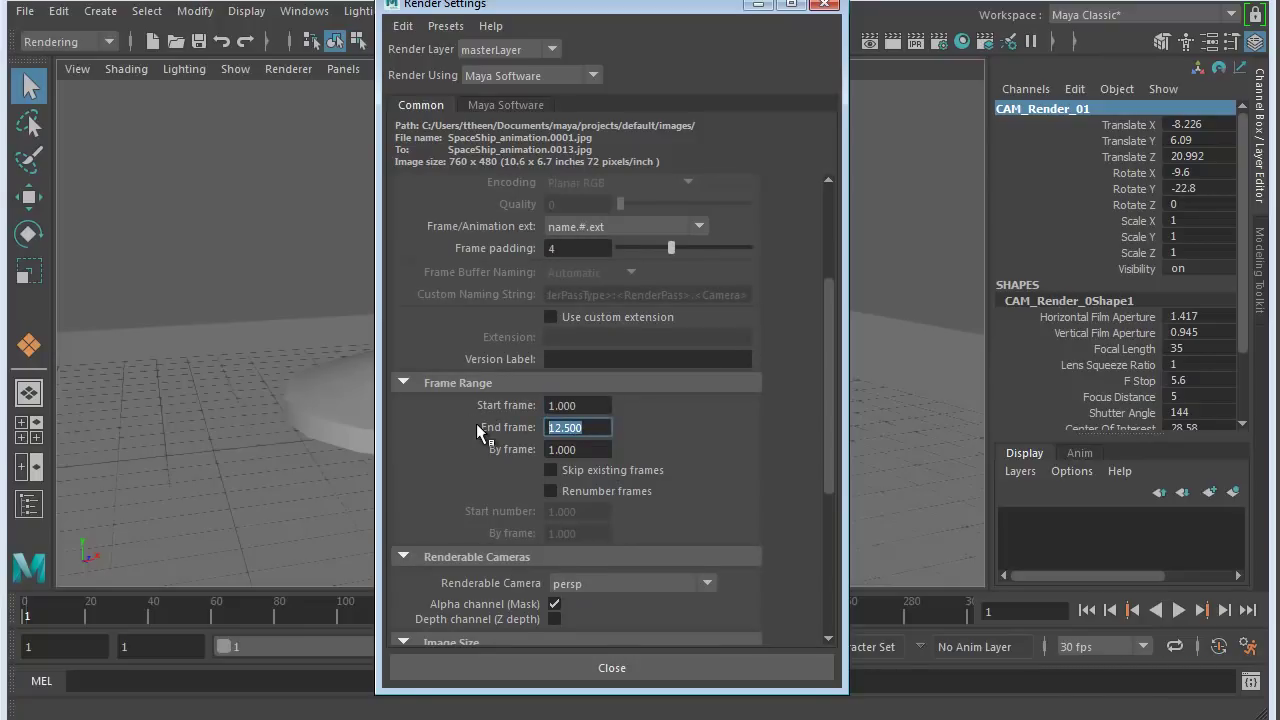
text(300)
key(Tab)
drag(592, 446, 541, 443)
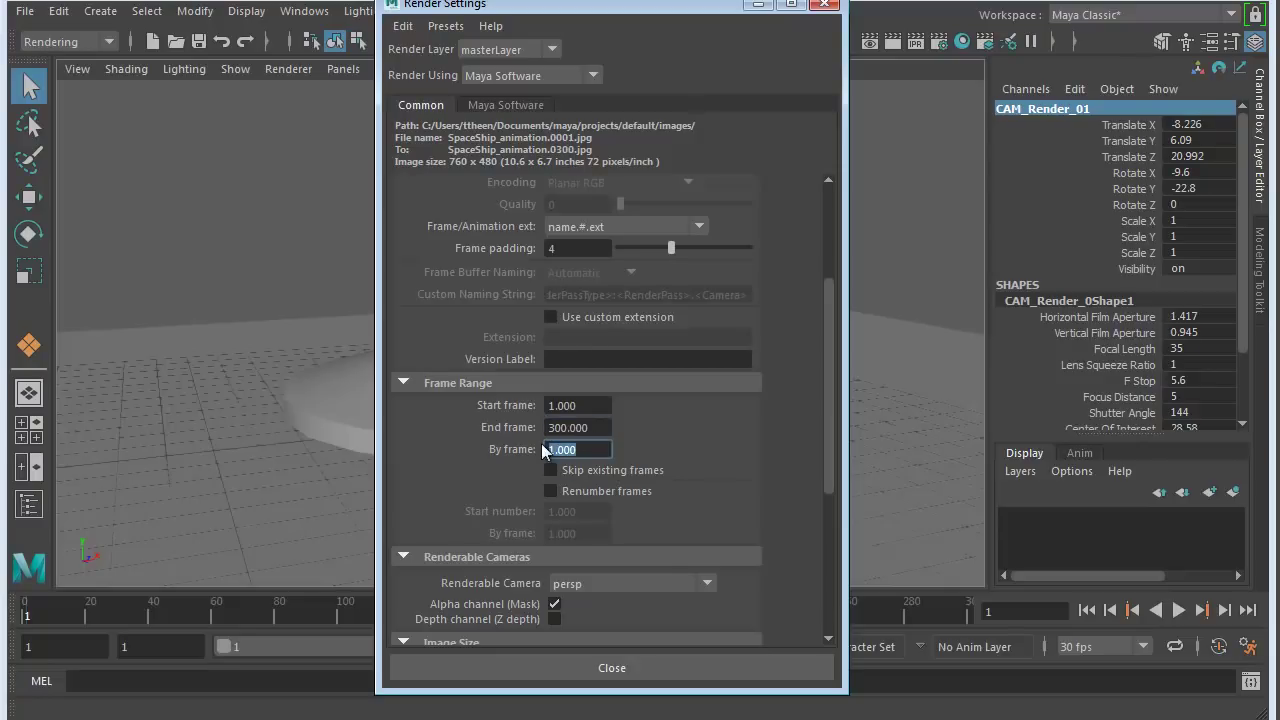
scroll(770, 466, down, 4)
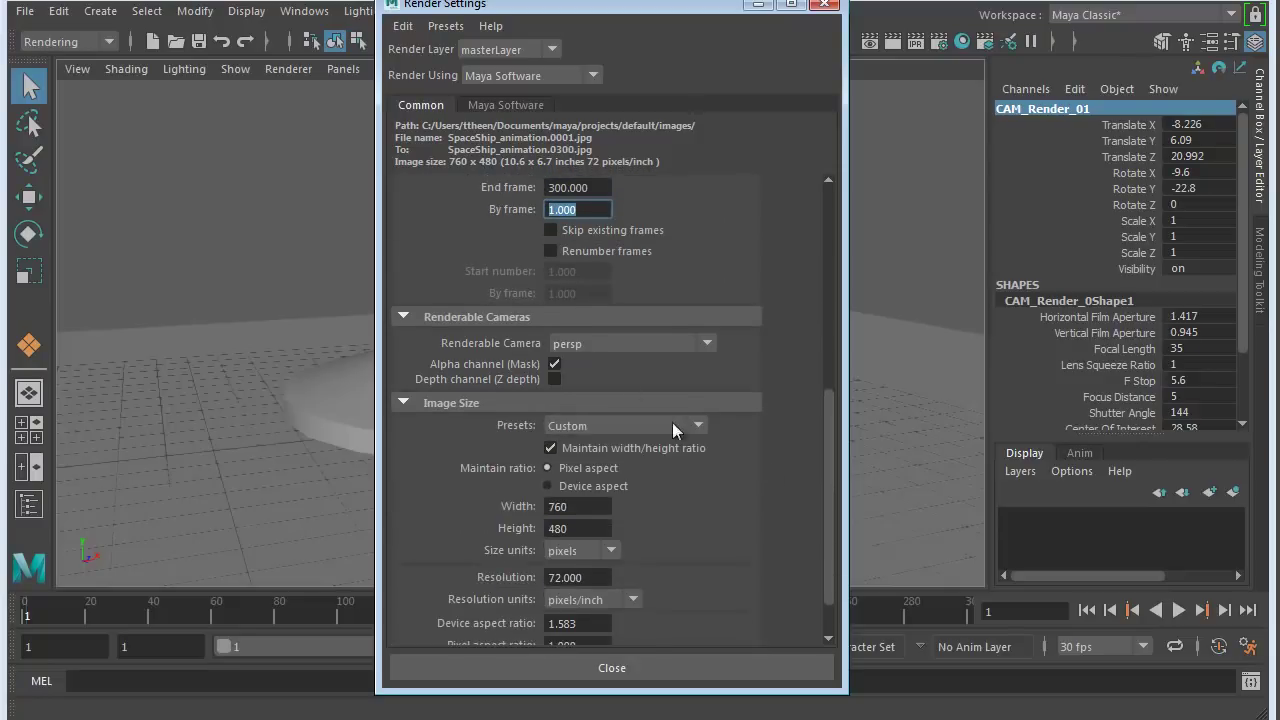
Make CAM_Render_01 the renderable camera and turn off the alpha channel (Mask)
click(629, 343)
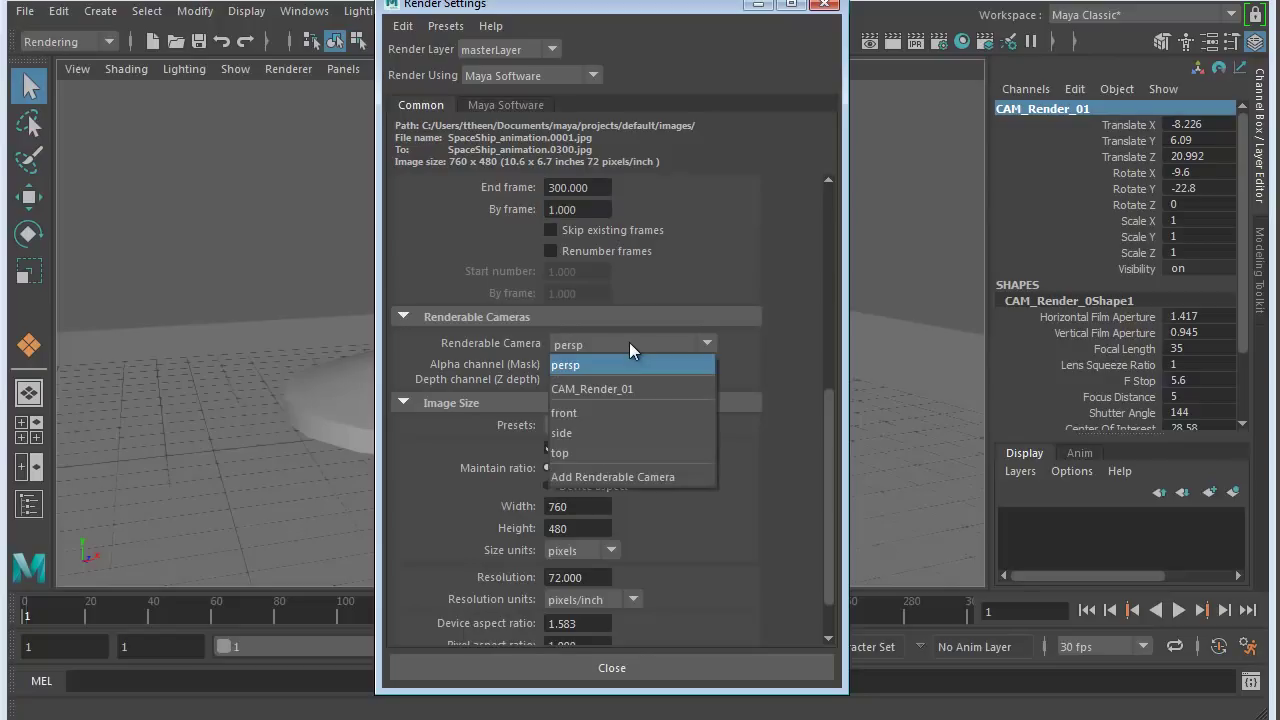
click(612, 391)
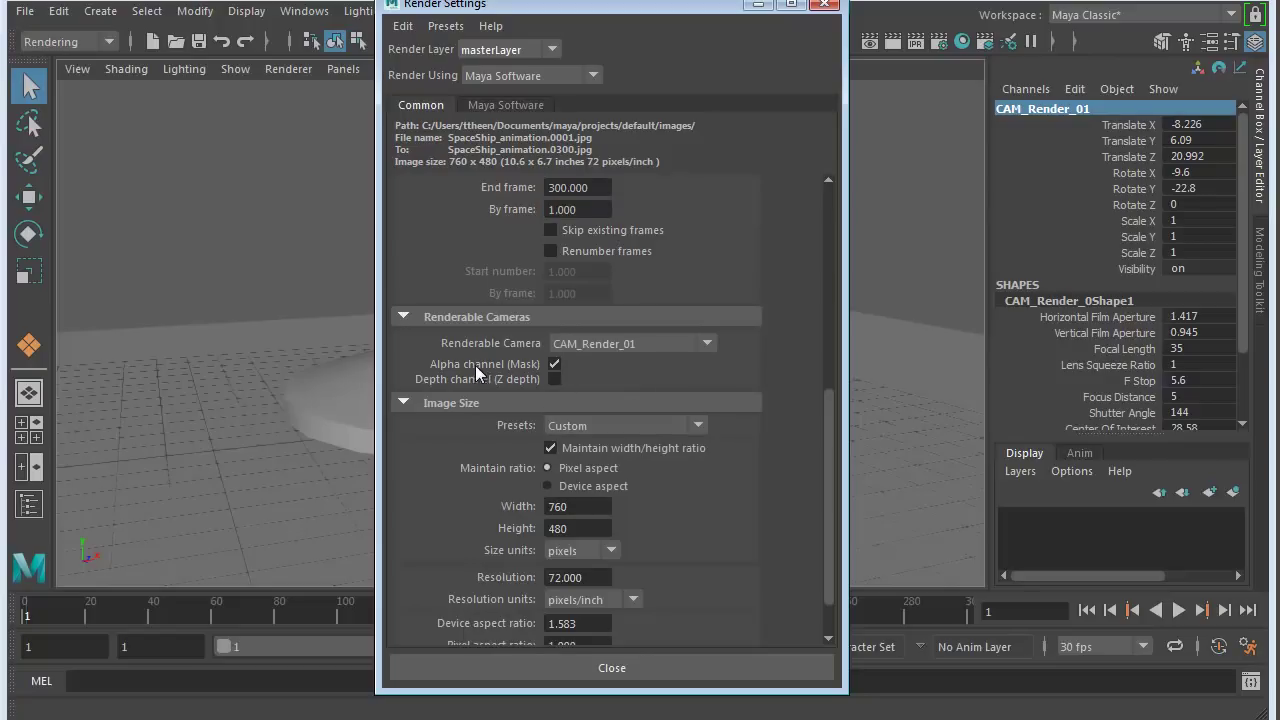
click(554, 364)
Change the image width from 760 to 854, keeping the height at 480
scroll(770, 490, down, 2)
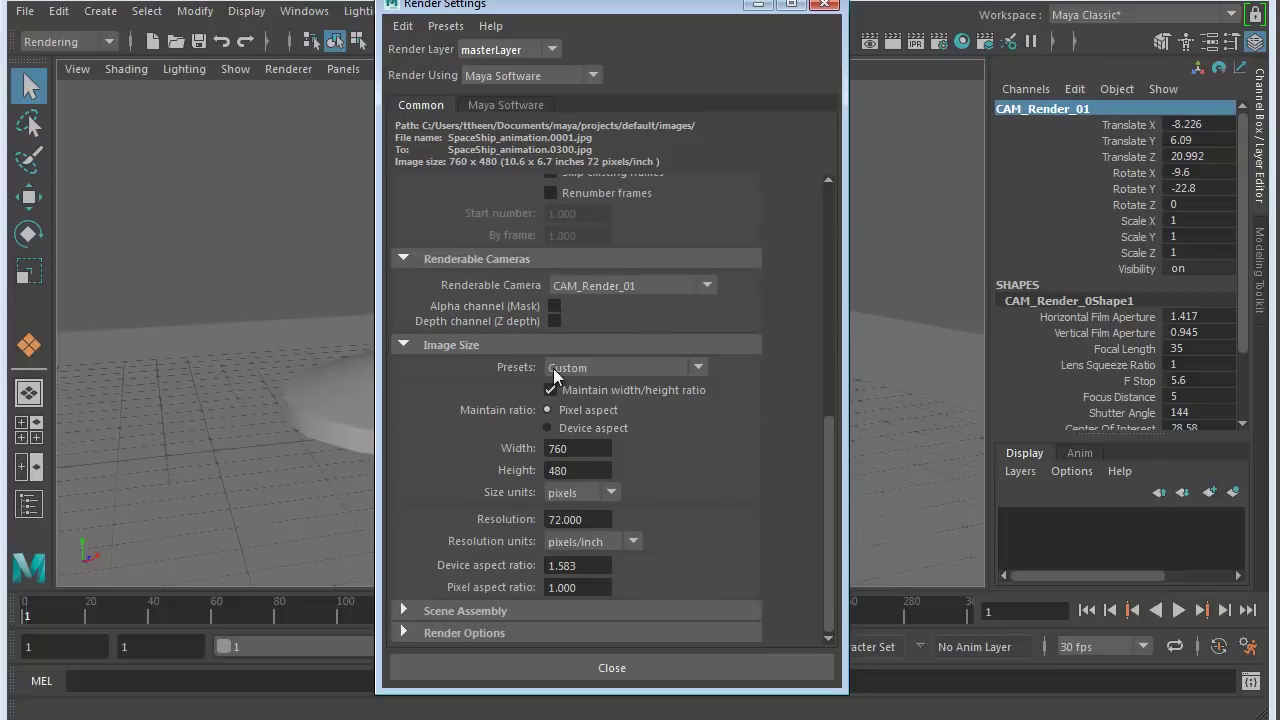
click(566, 451)
double_click(565, 449)
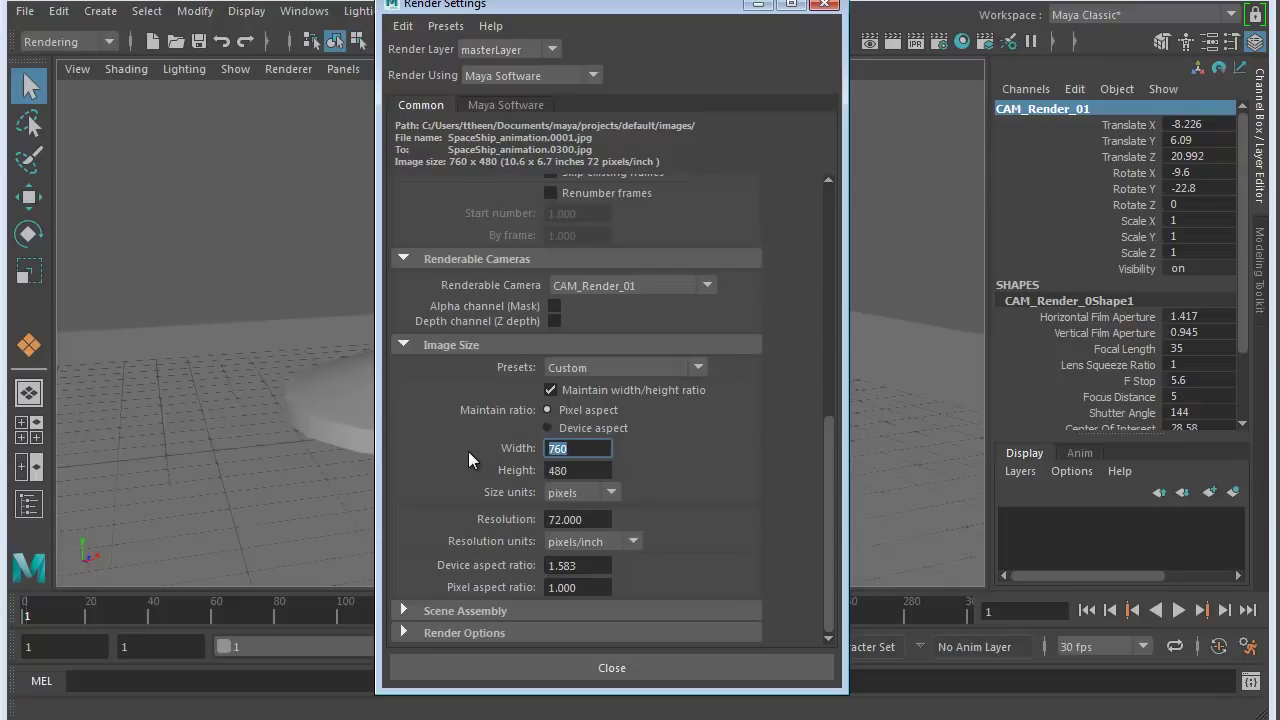
click(549, 390)
text(854)
click(576, 470)
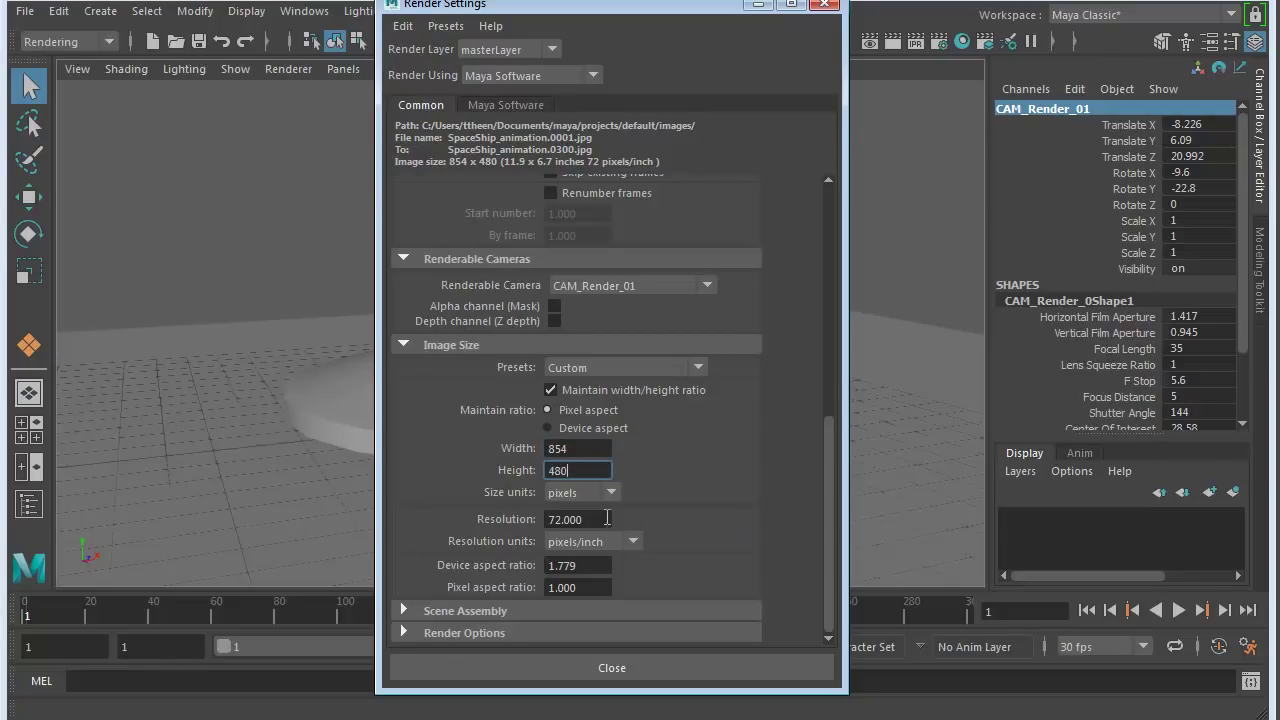
click(584, 518)
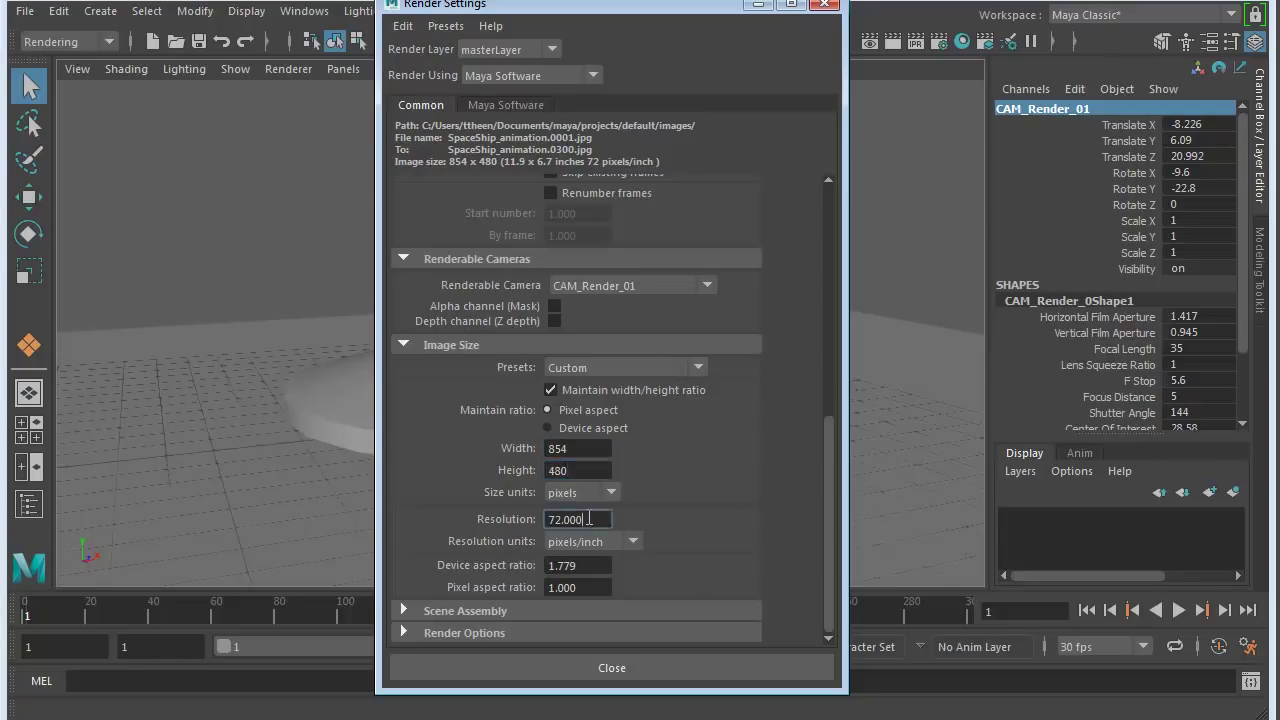
click(510, 632)
scroll(750, 559, down, 3)
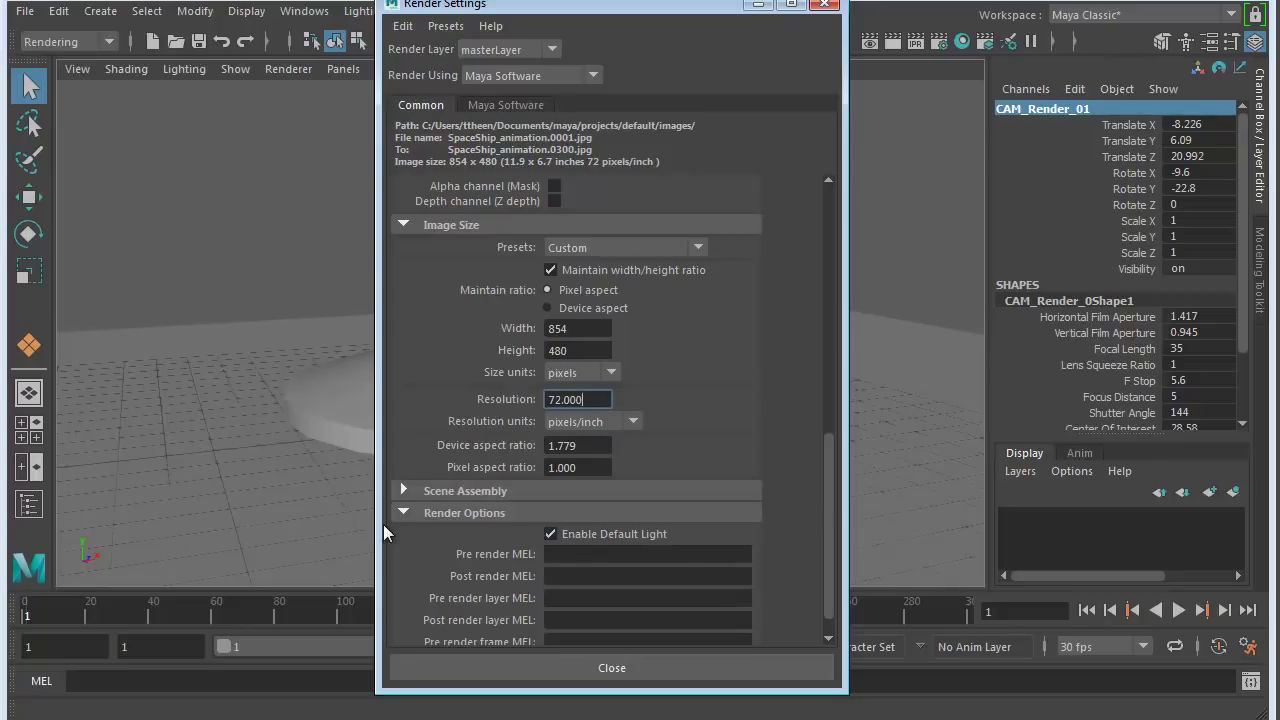
click(408, 511)
scroll(760, 210, up, 10)
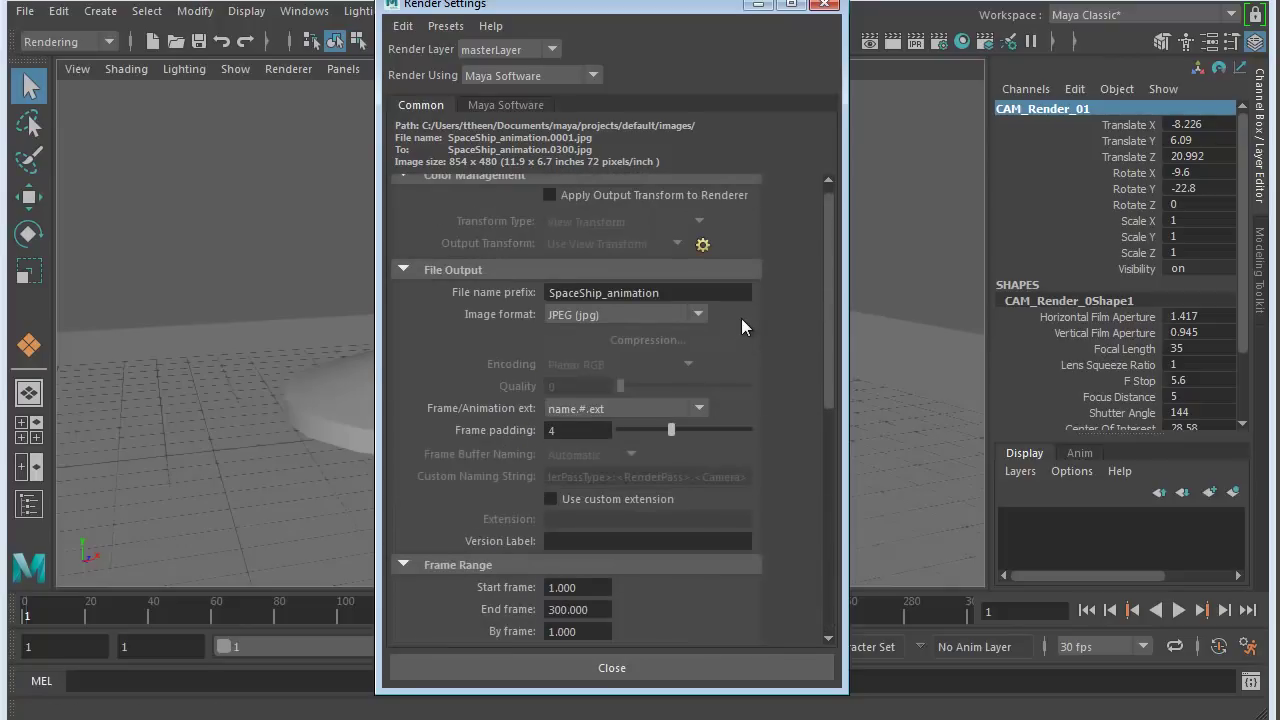
Set Maya Software anti-aliasing to Production quality, expand Raytracing Quality, and close Render Settings
click(507, 104)
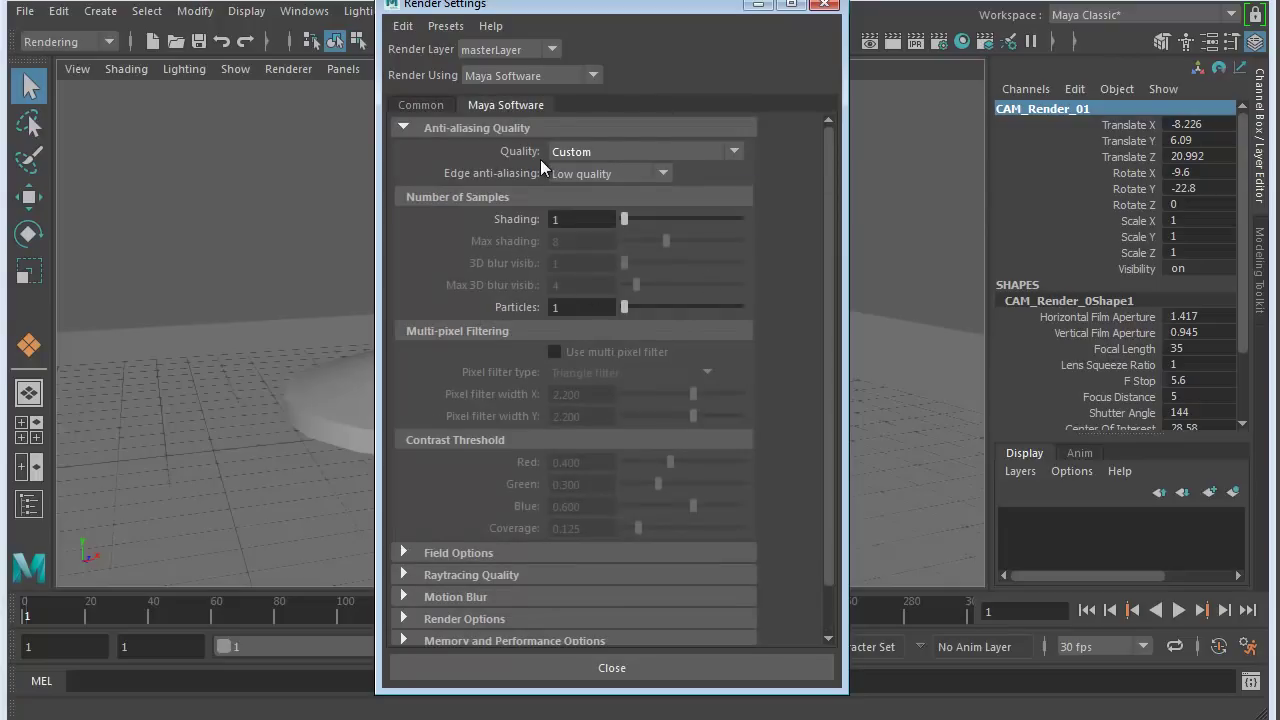
click(734, 151)
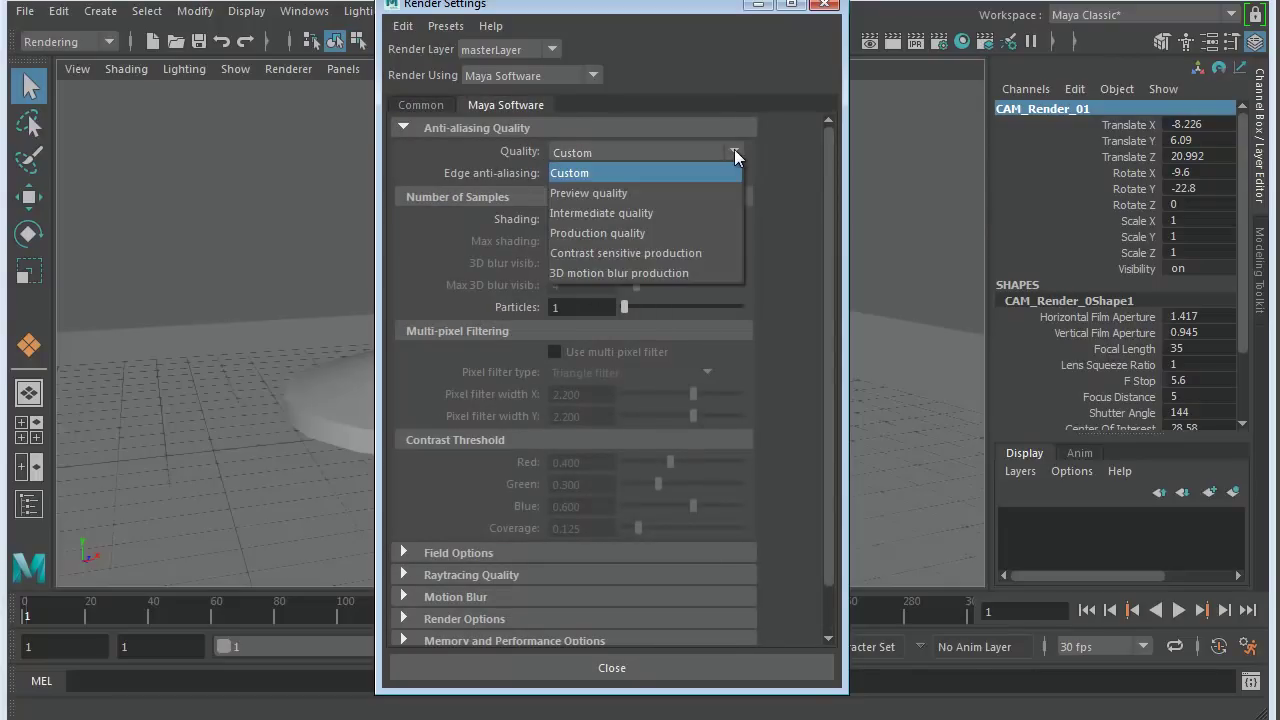
click(595, 232)
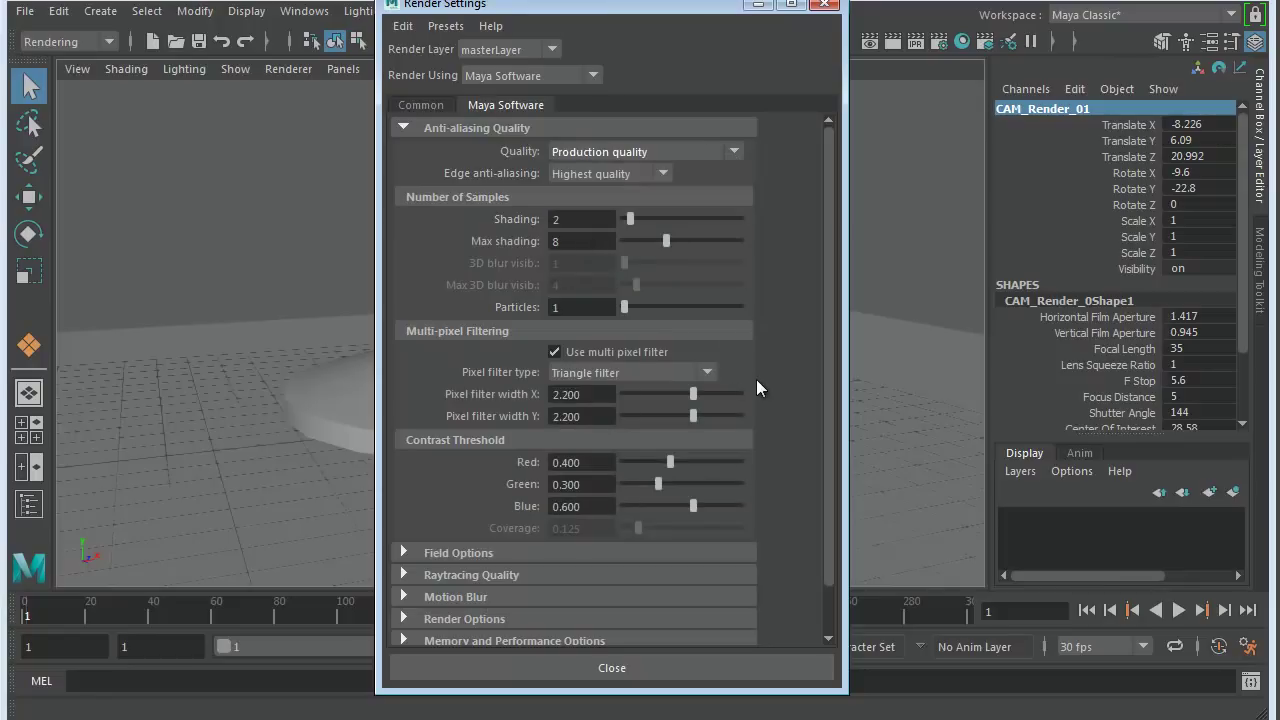
scroll(771, 442, down, 1)
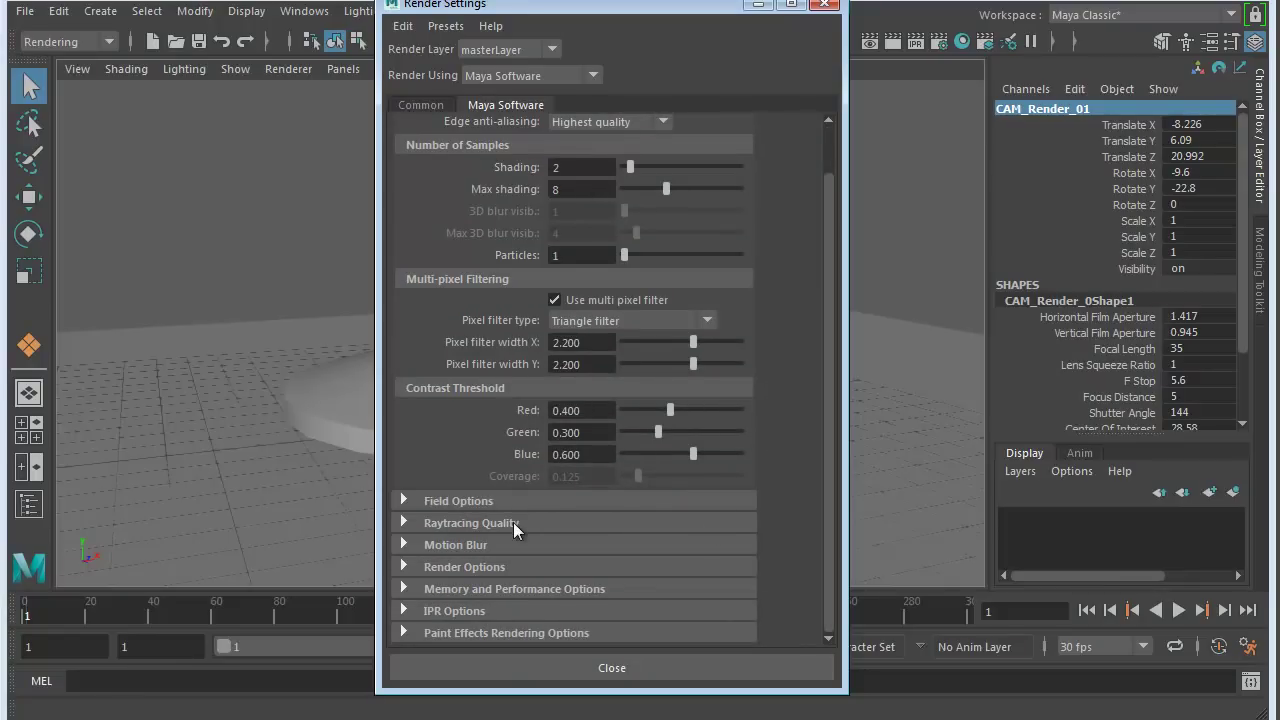
click(457, 522)
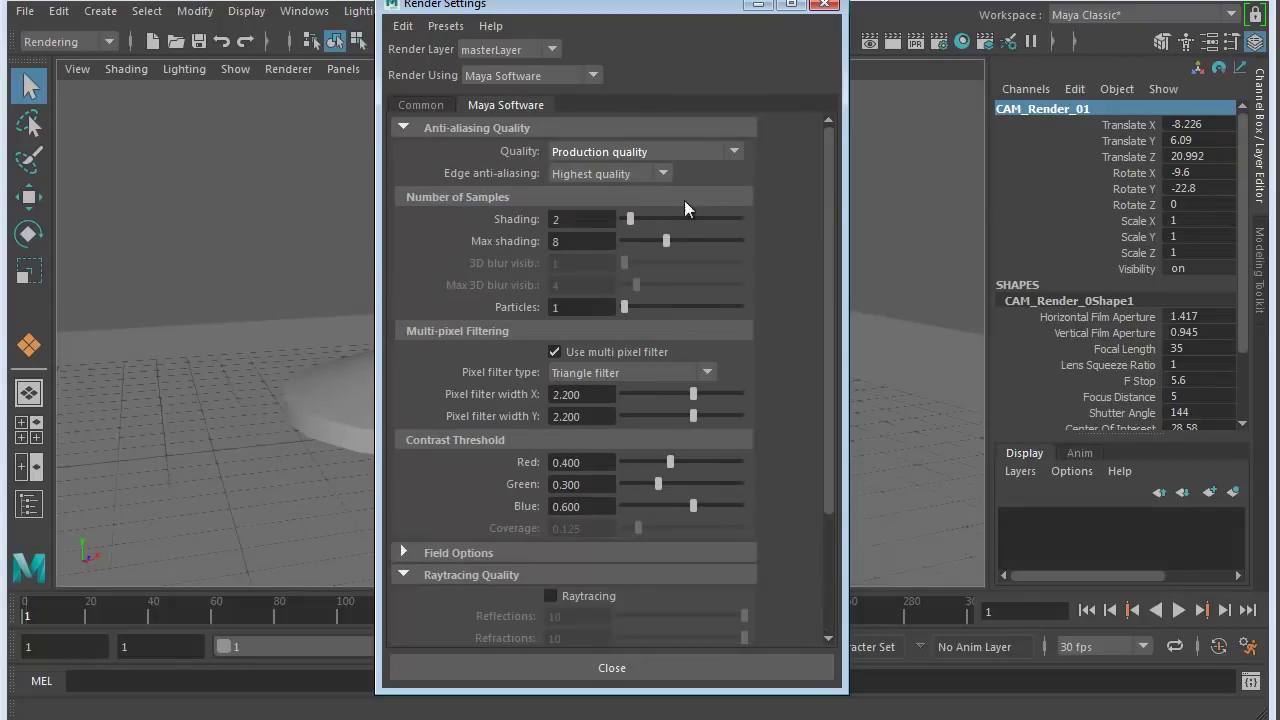
click(824, 4)
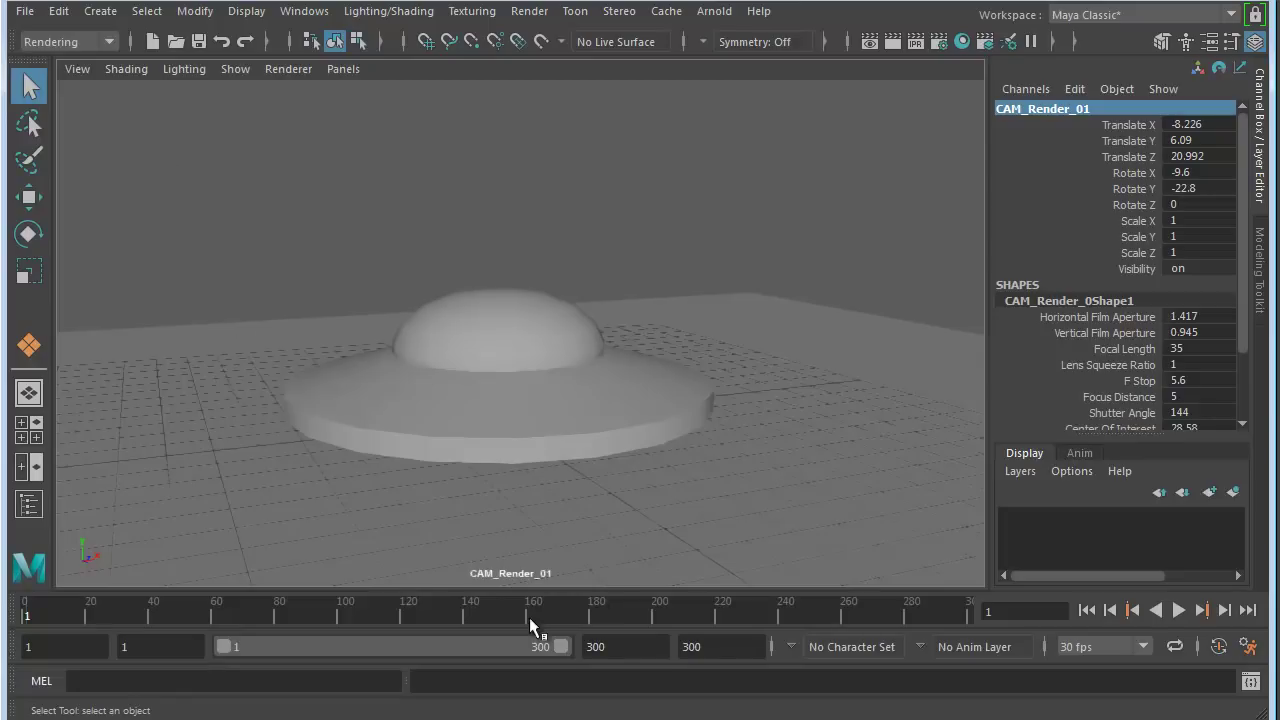
Turn on the 854 × 480 resolution gate in the CAM_Render_01 view
click(76, 68)
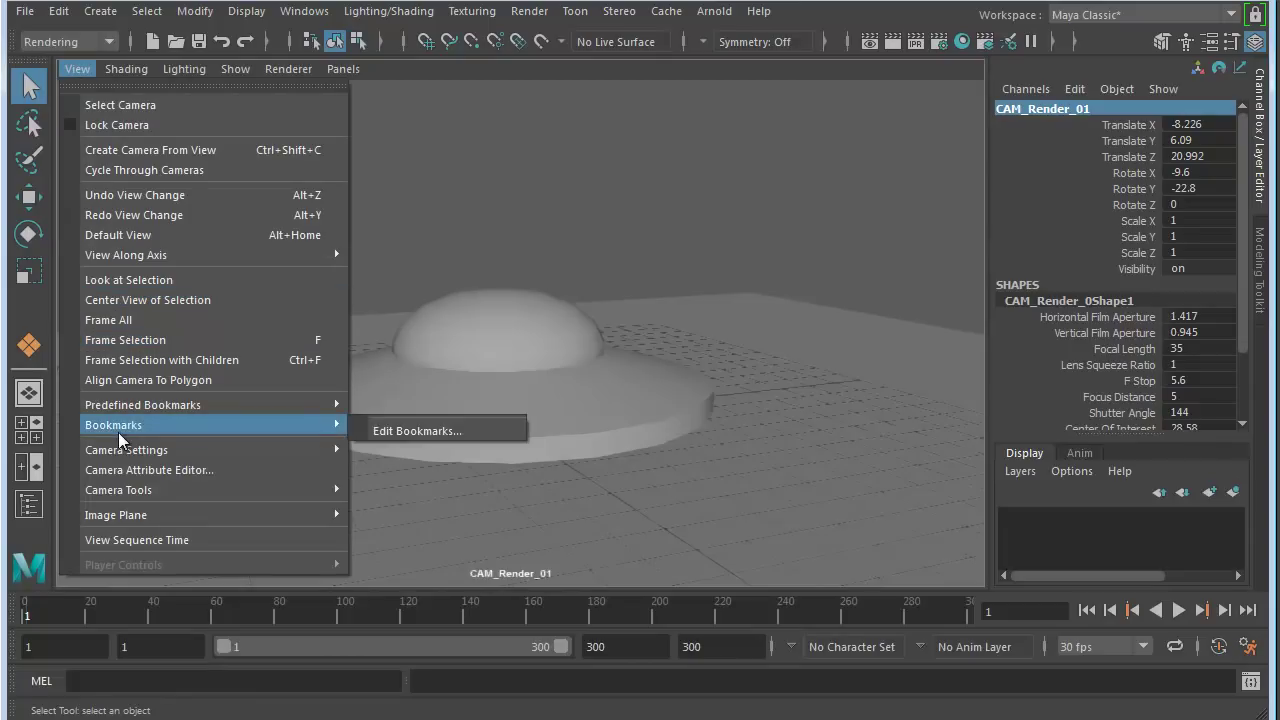
mouse_move(125, 450)
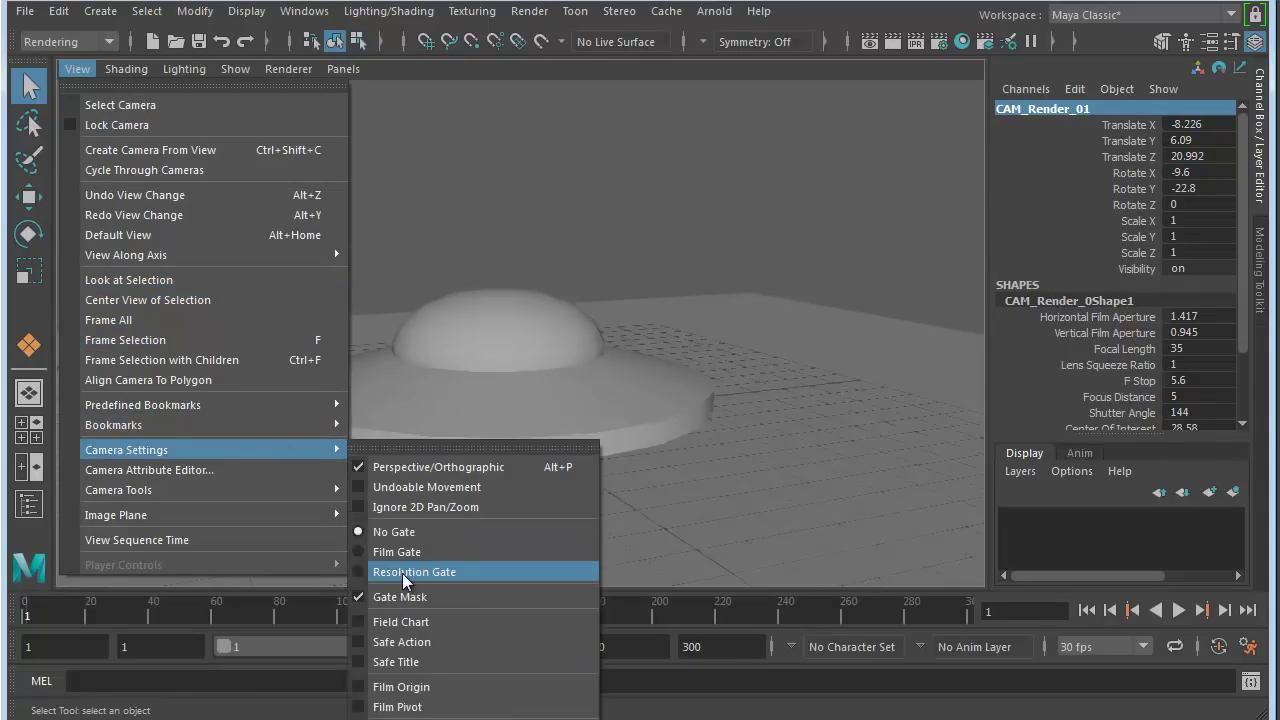
click(400, 574)
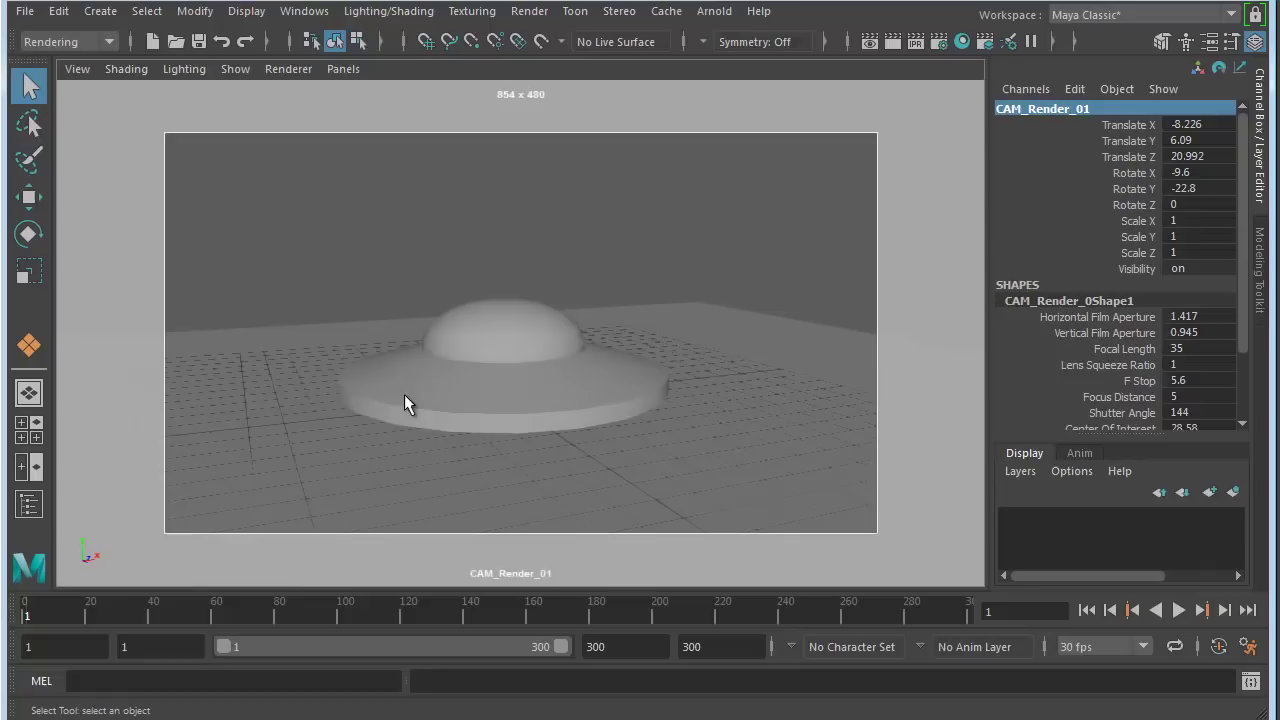
Pull CAM_Render_01 back and raise it, playing the animation to preview the saucer's framing
scroll(486, 442, down, 3)
mouse_move(514, 443)
alt+mouse_down()
mouse_move(471, 449)
mouse_move(489, 457)
mouse_move(487, 442)
mouse_move(516, 478)
mouse_move(494, 439)
alt+mouse_up()
alt+middle_drag(494, 439, 494, 447)
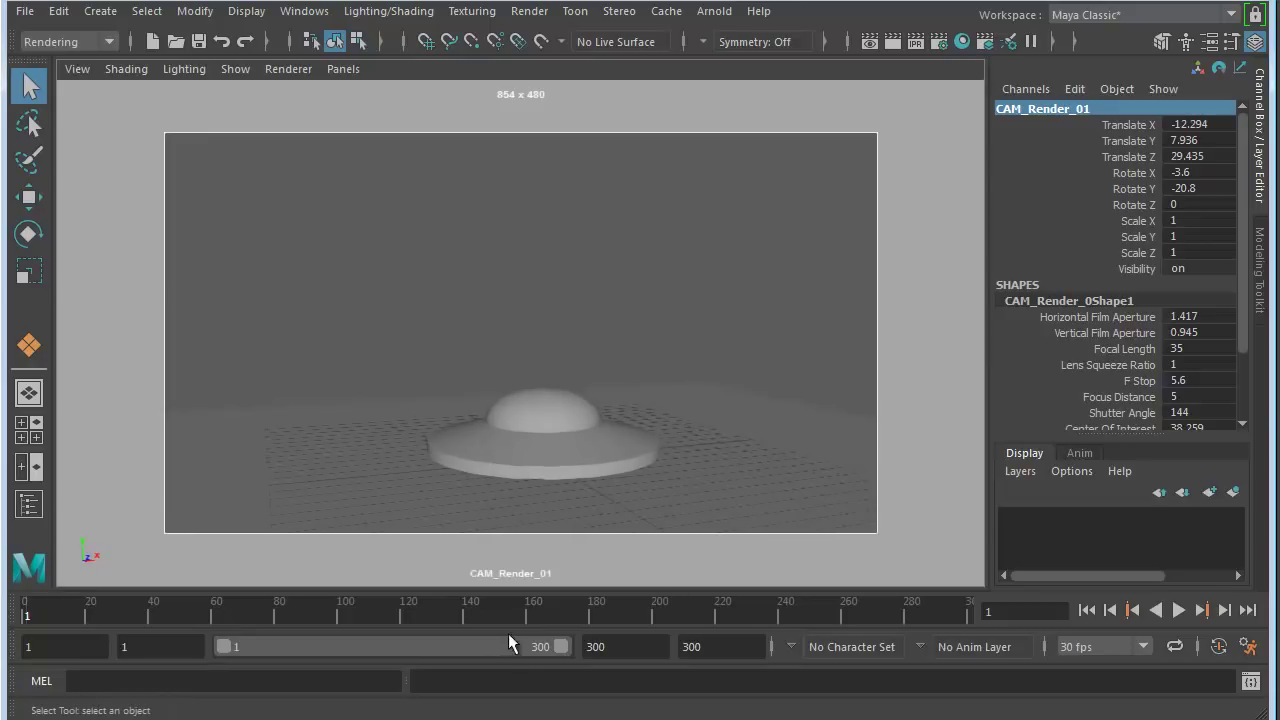
key(alt+v)
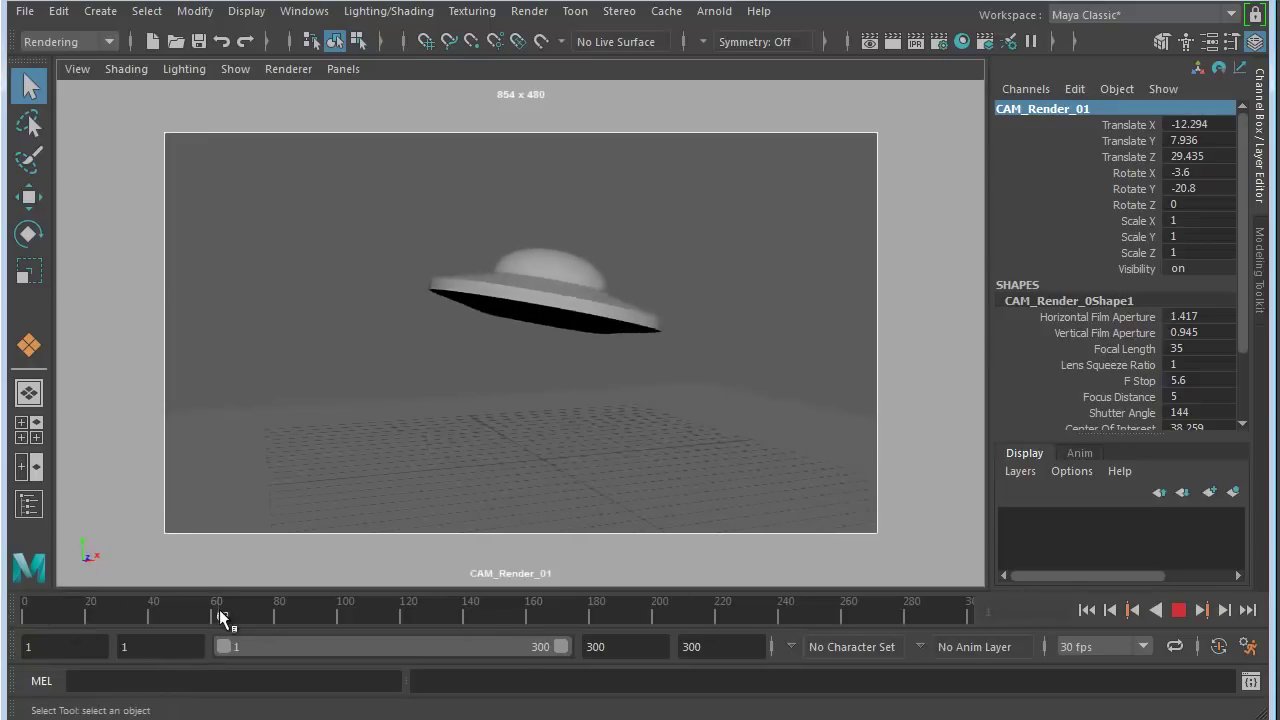
key(alt+v)
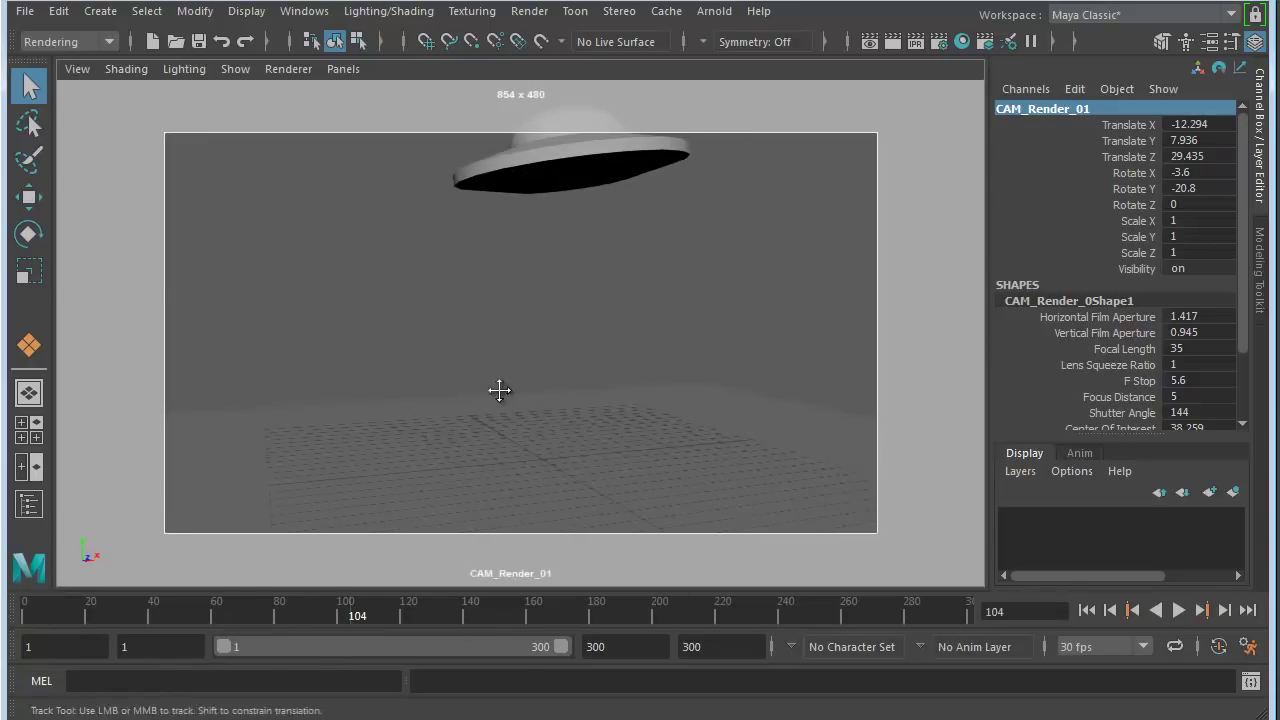
alt+middle_drag(500, 386, 537, 419)
alt+right_drag(537, 419, 467, 465)
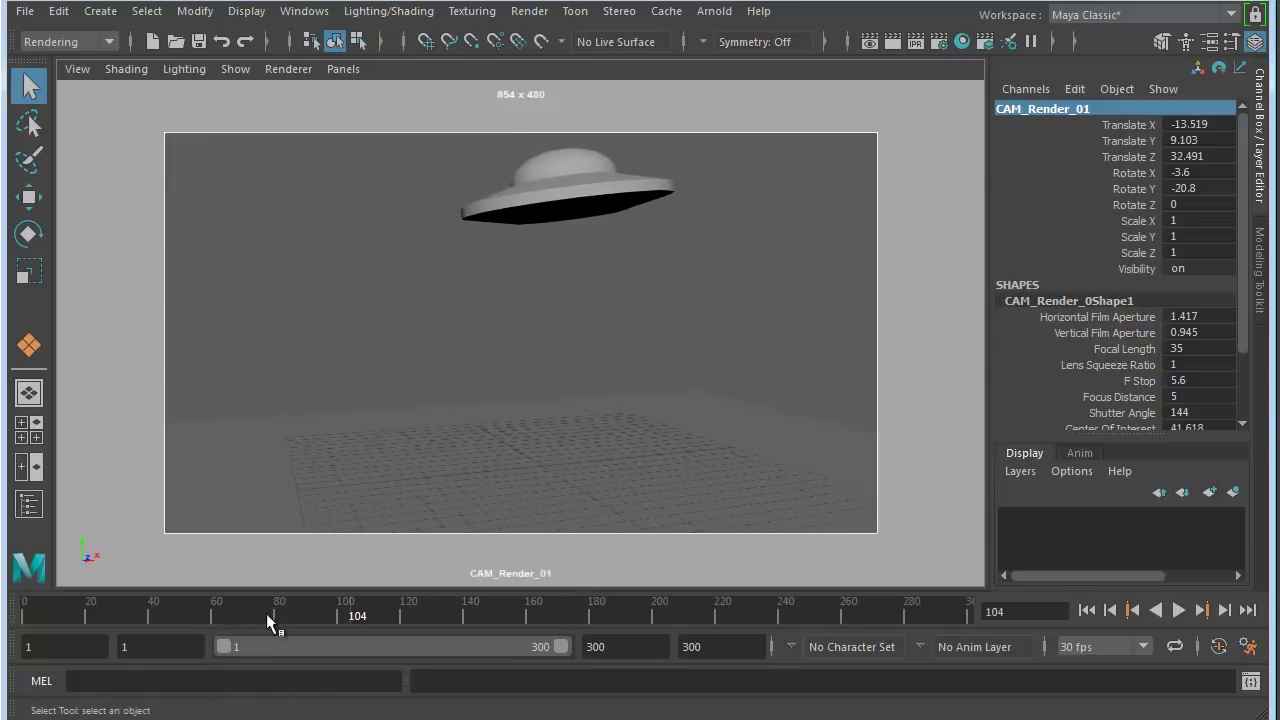
Refine the framing from frame 68 to 285, ending at camera position -3.866, 10.949, 41.911
click(237, 612)
key(alt+v)
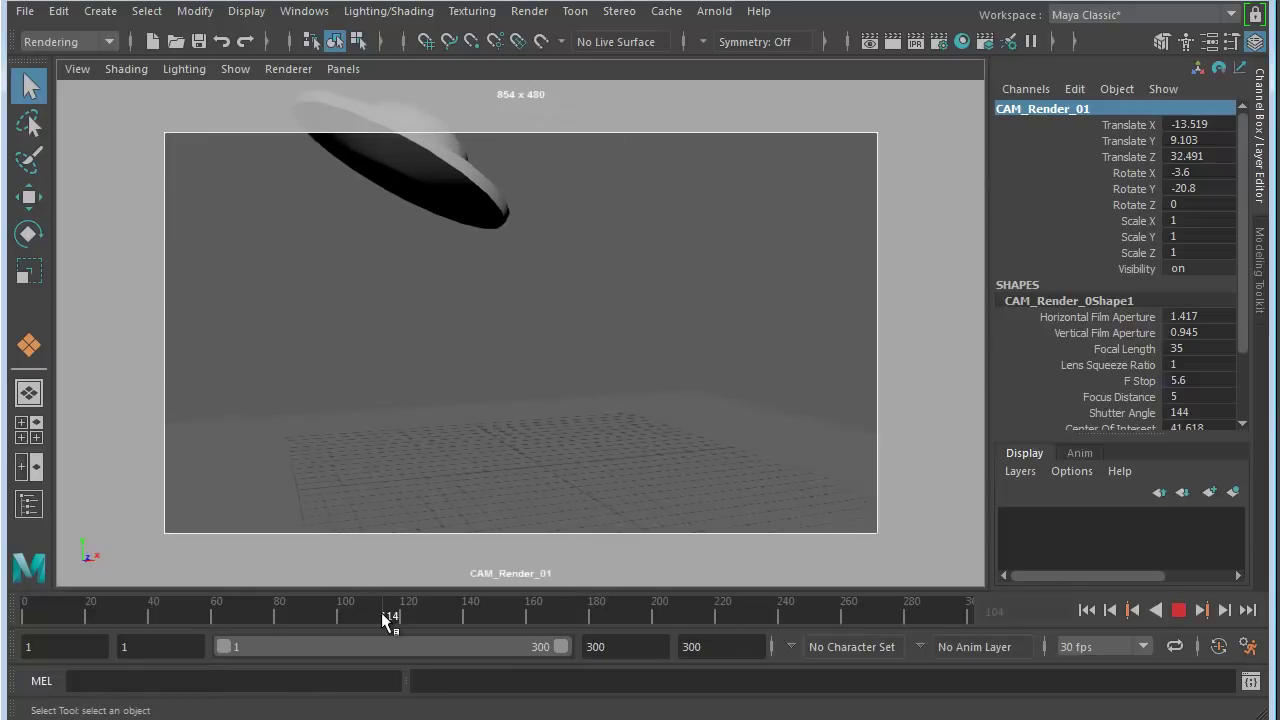
key(alt+v)
alt+right_drag(546, 450, 614, 346)
alt+drag(614, 346, 568, 381)
drag(413, 612, 917, 631)
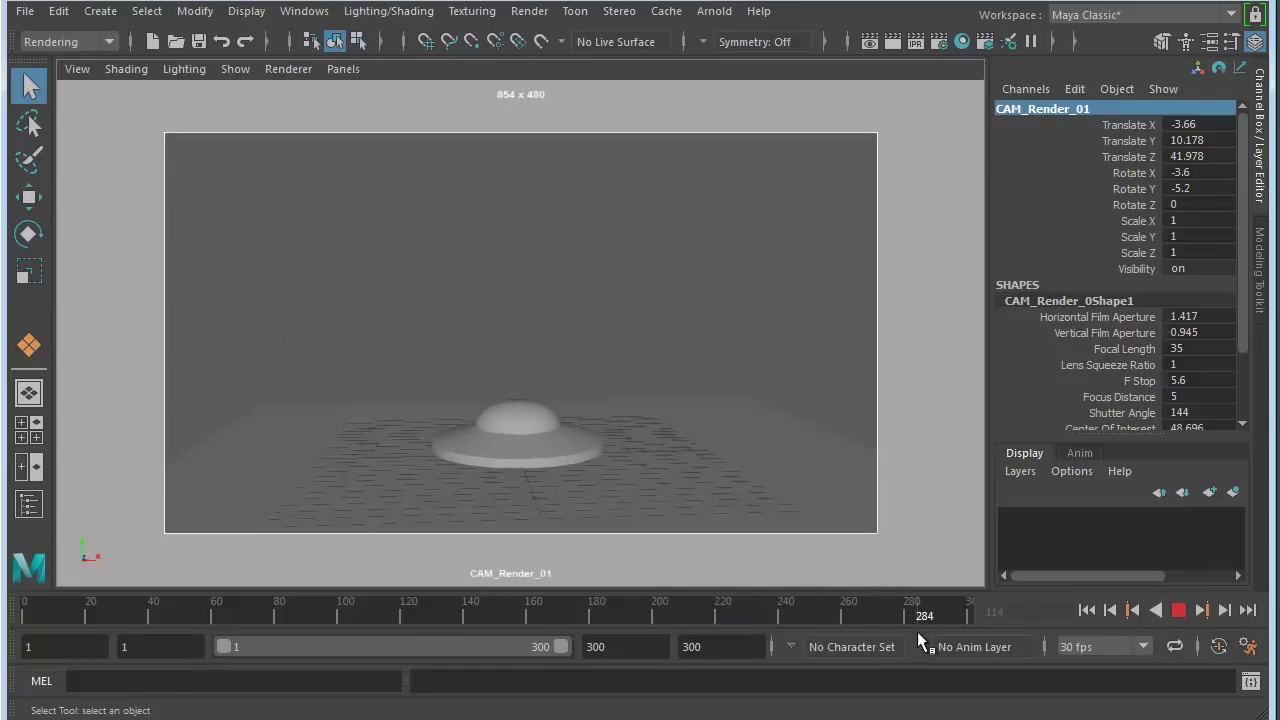
alt+middle_drag(608, 412, 611, 423)
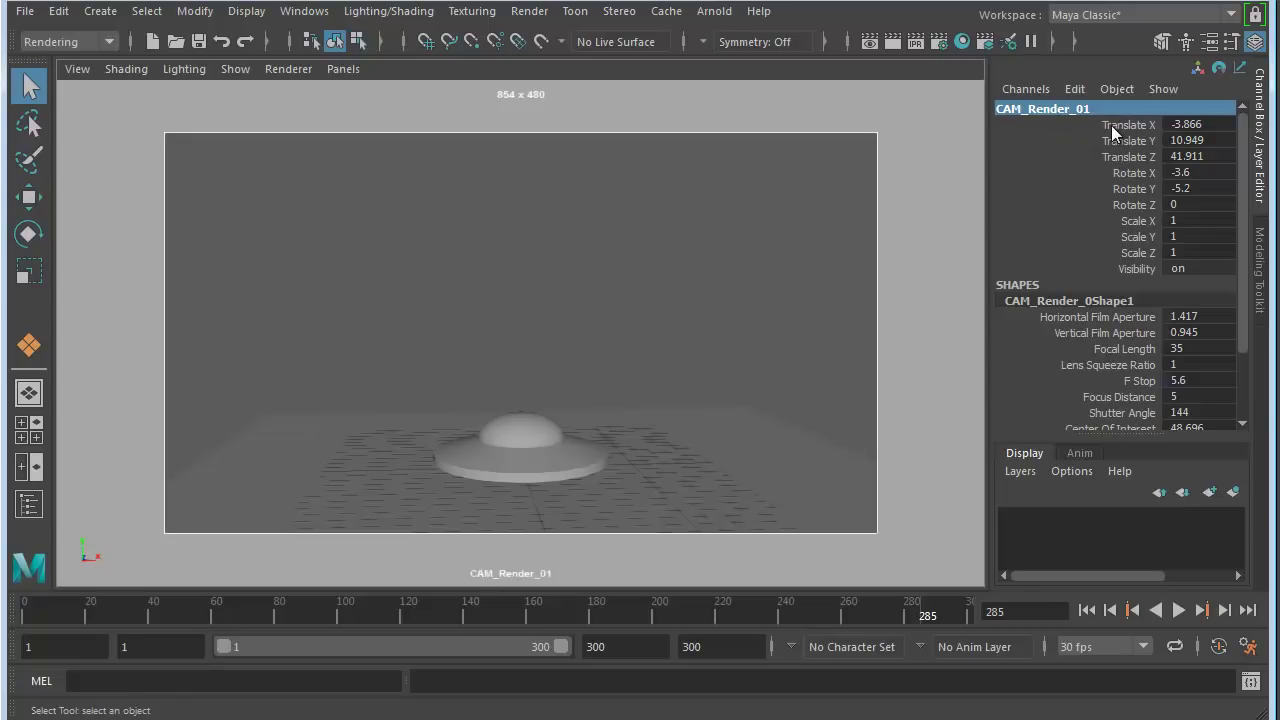
Open and dismiss the context menu on CAM_Render_01's channels, then deselect the camera
drag(1105, 125, 1111, 249)
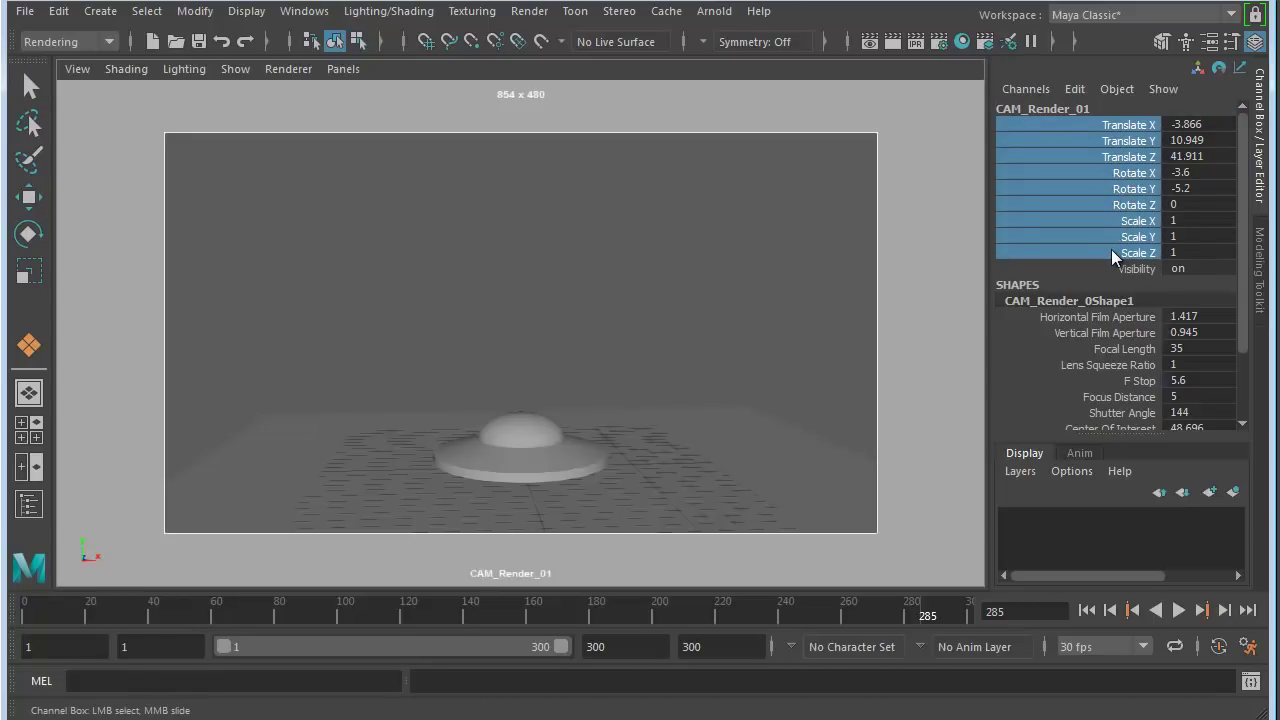
right_click(1108, 157)
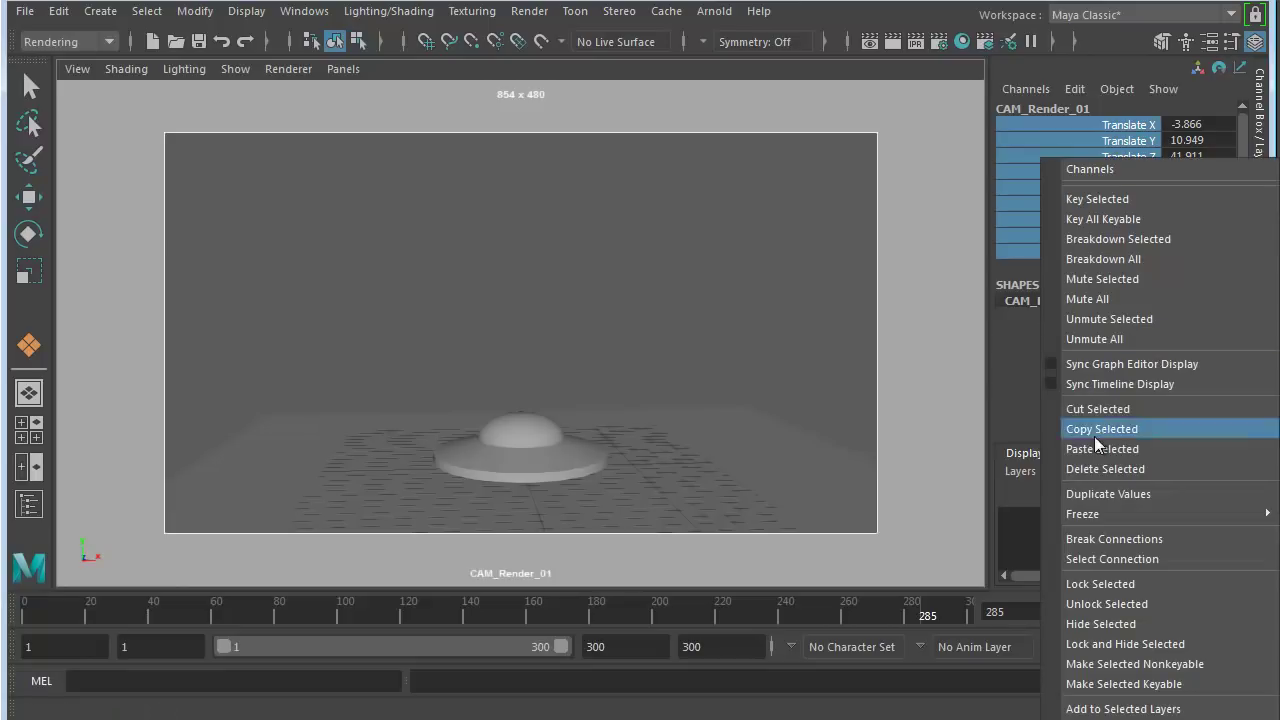
click(1101, 559)
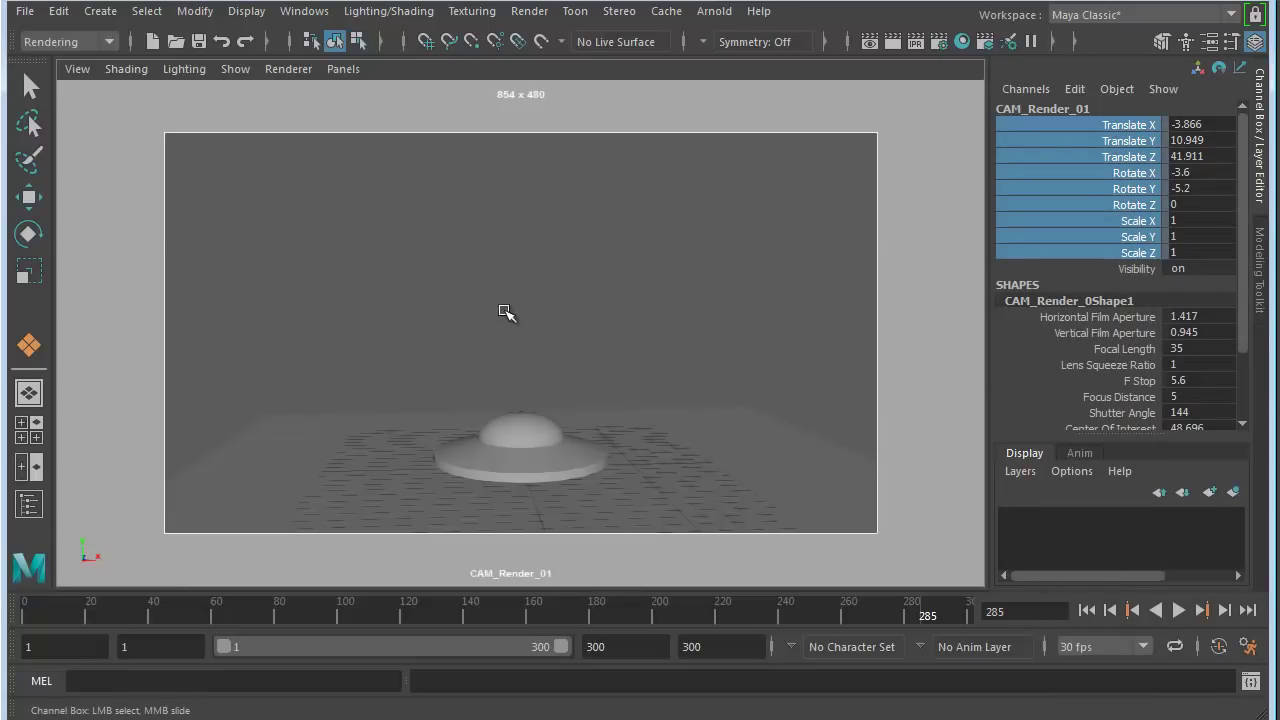
click(414, 261)
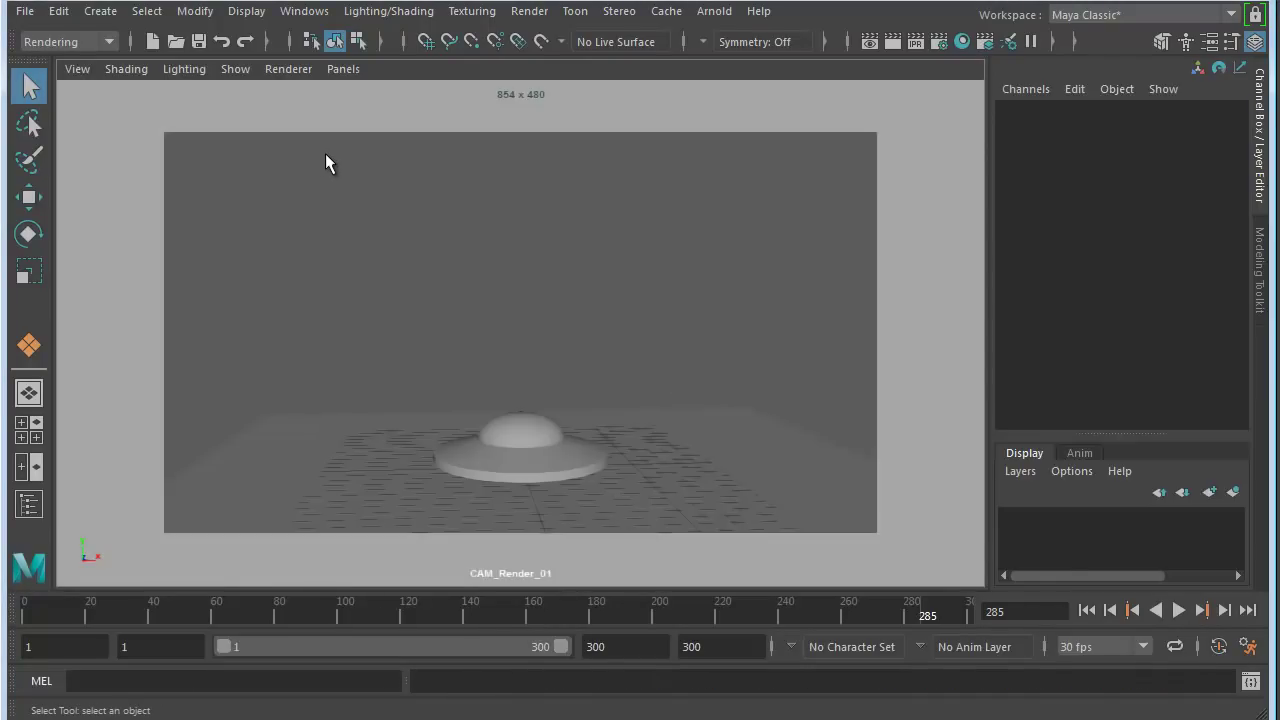
Switch the menu set to Modeling and back to Rendering
click(70, 40)
click(63, 60)
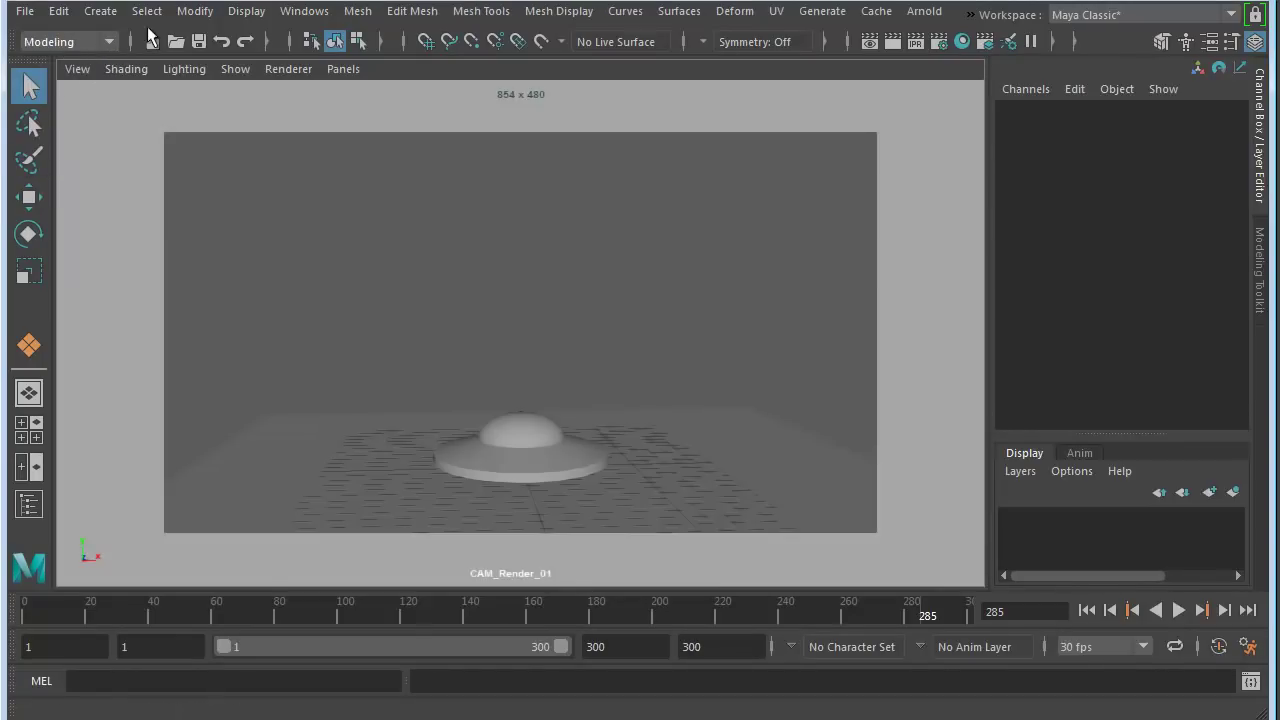
click(79, 42)
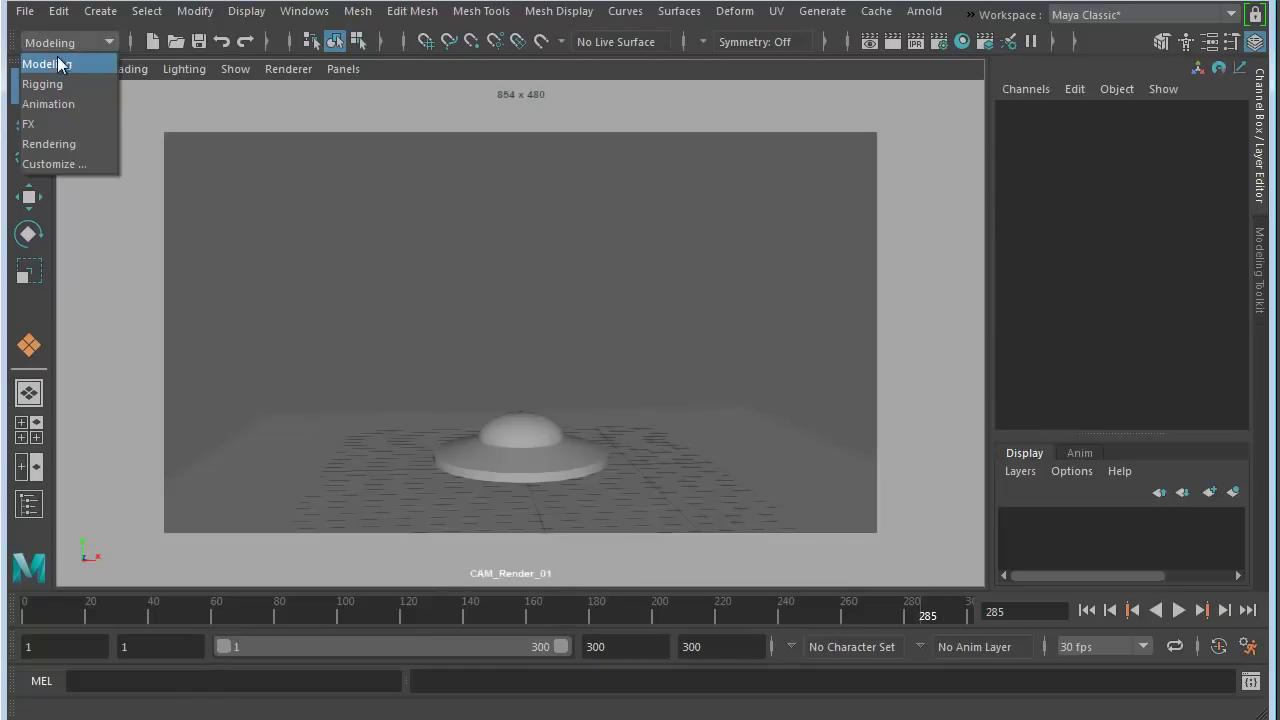
click(46, 146)
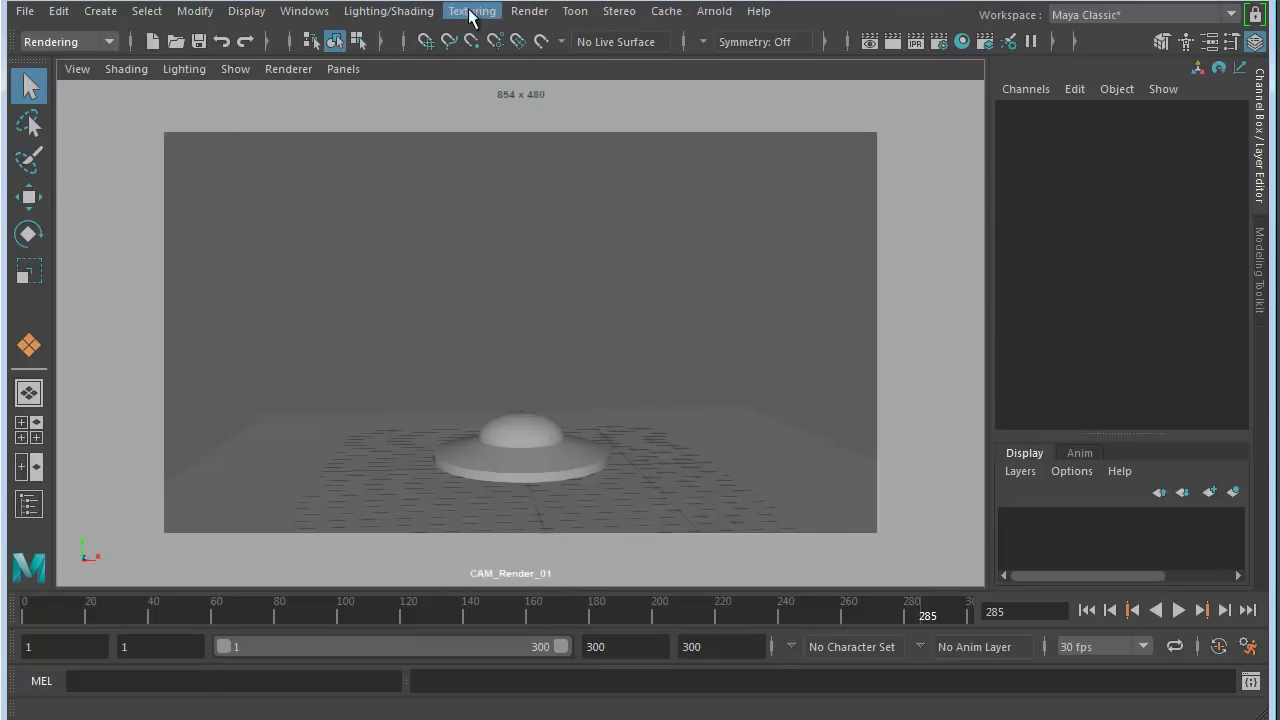
Open the Batch Render Animation options window and move it toward the top of the screen
click(544, 13)
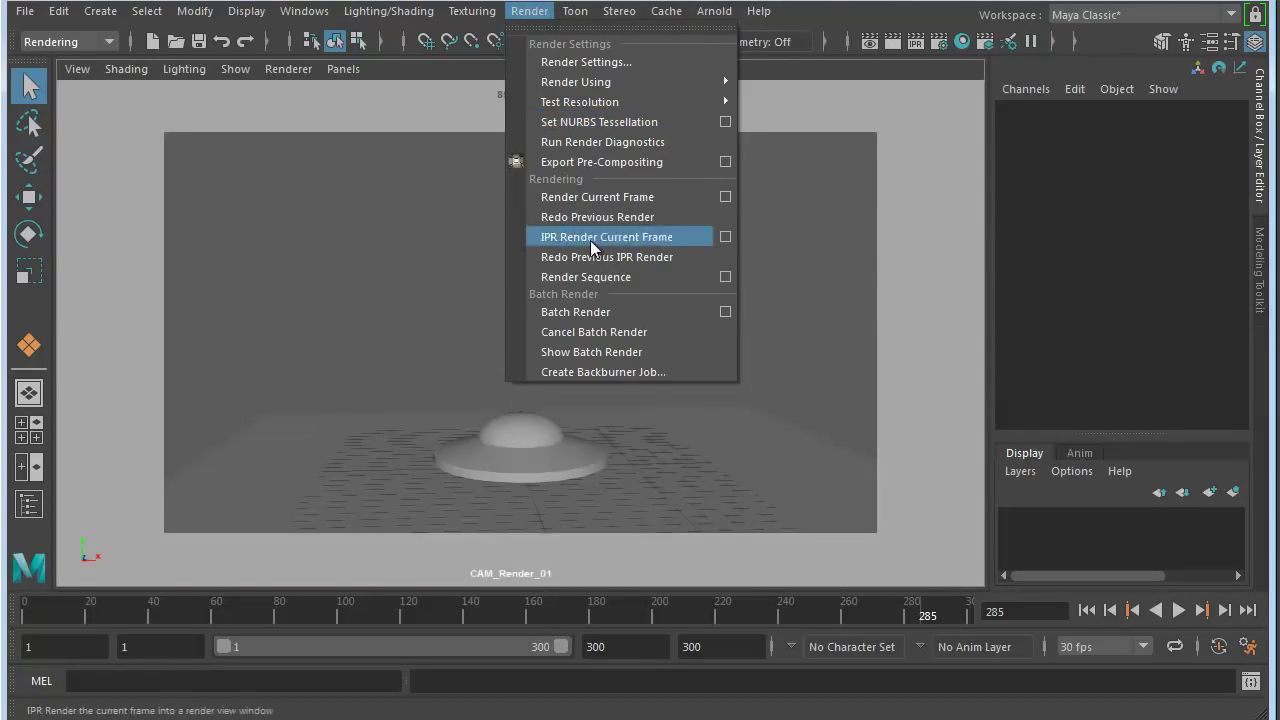
click(725, 312)
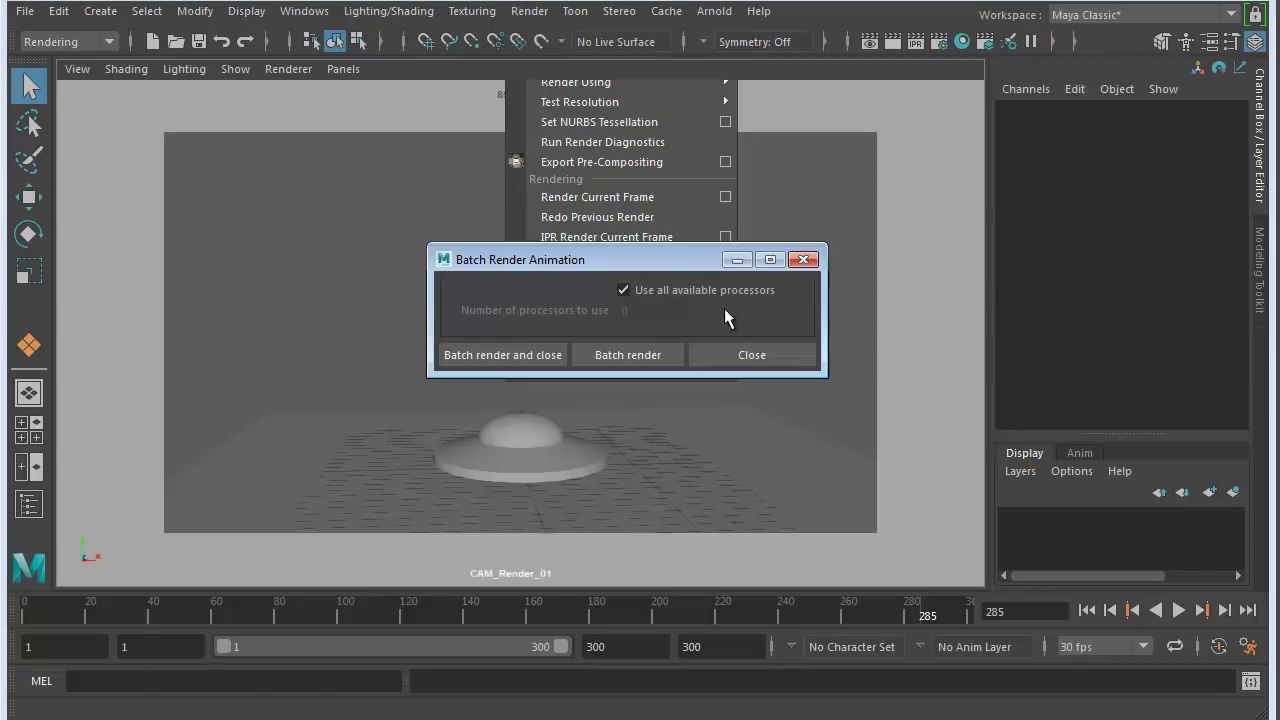
drag(601, 264, 365, 143)
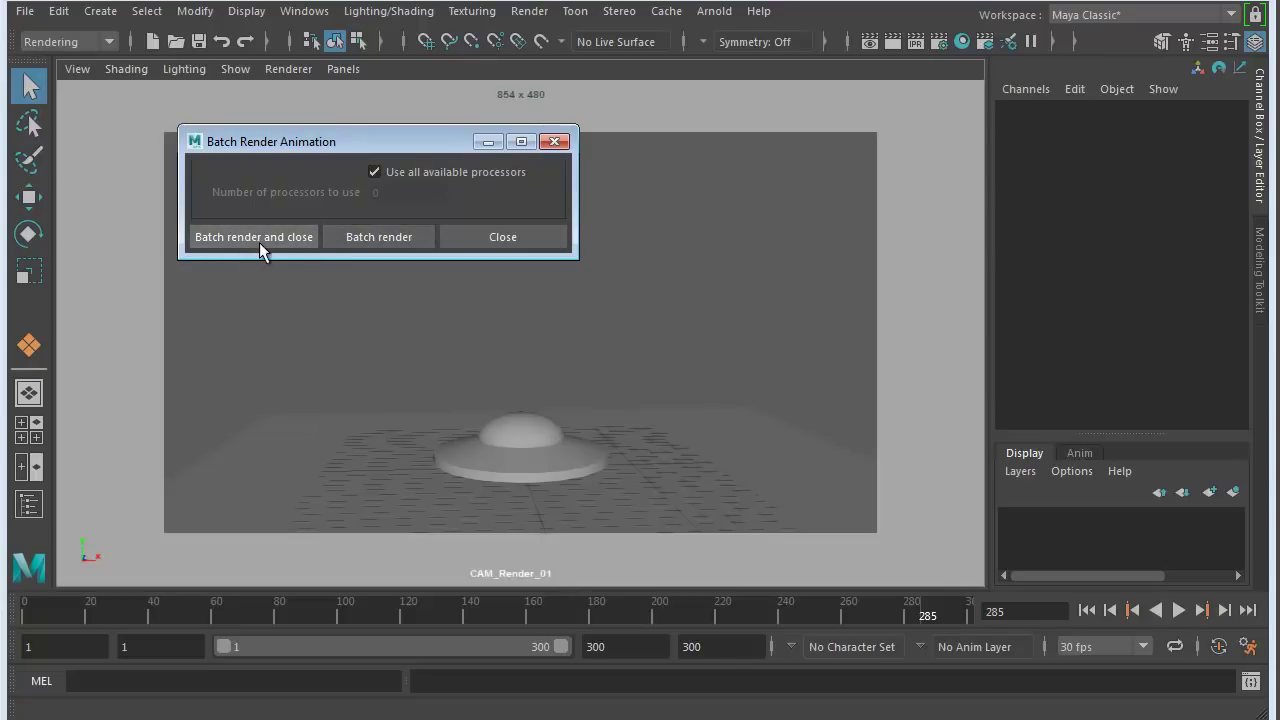
drag(314, 139, 1000, 36)
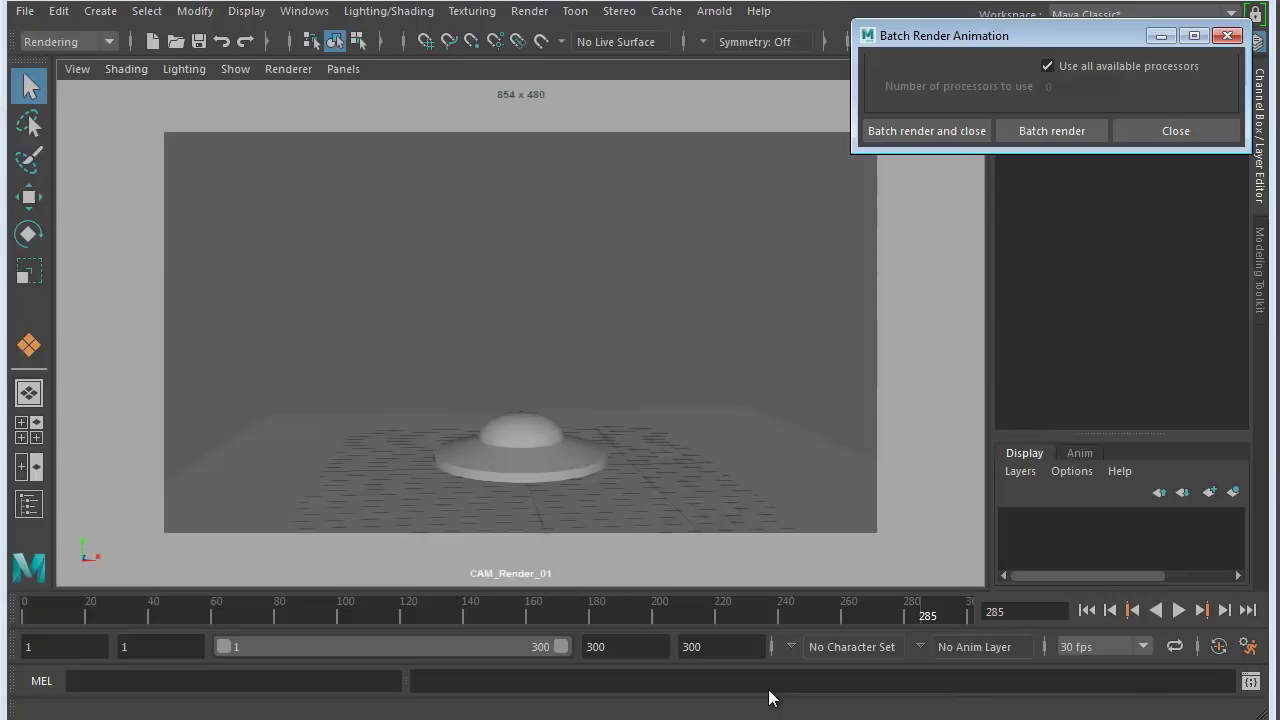
Open the Script Editor, enlarge and widen it, and give the history pane more height
click(1250, 682)
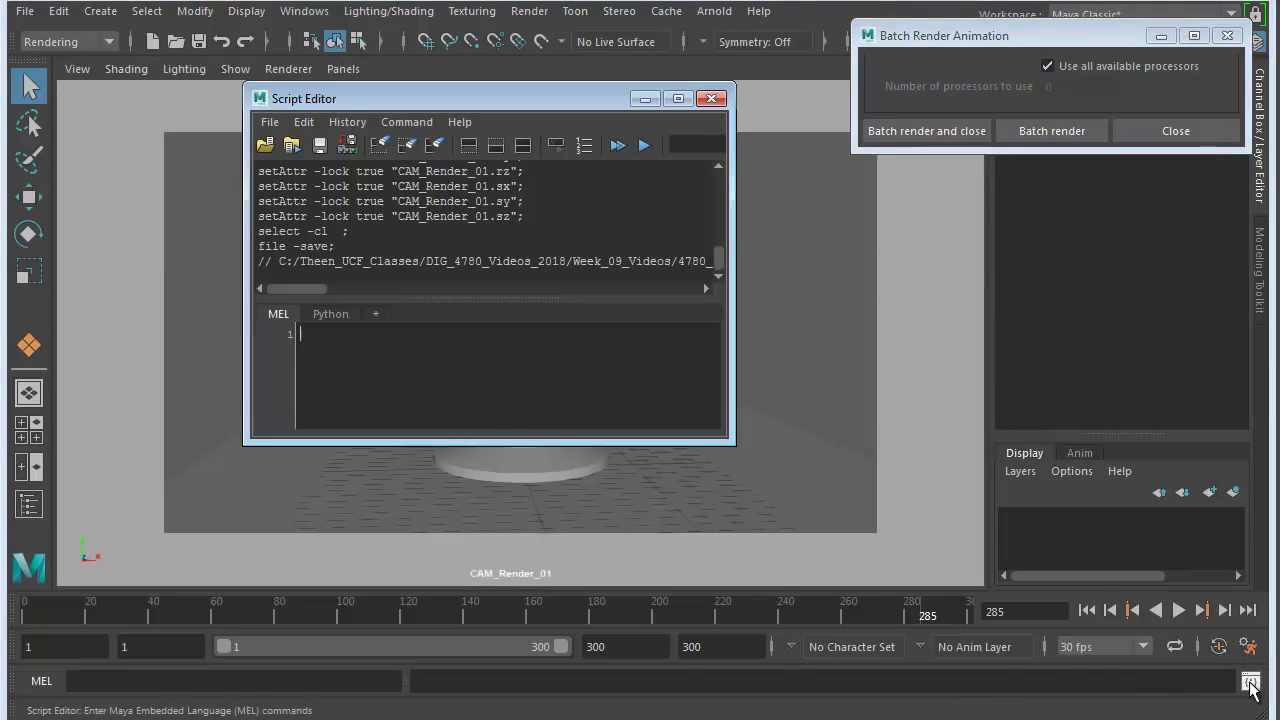
drag(482, 100, 328, 16)
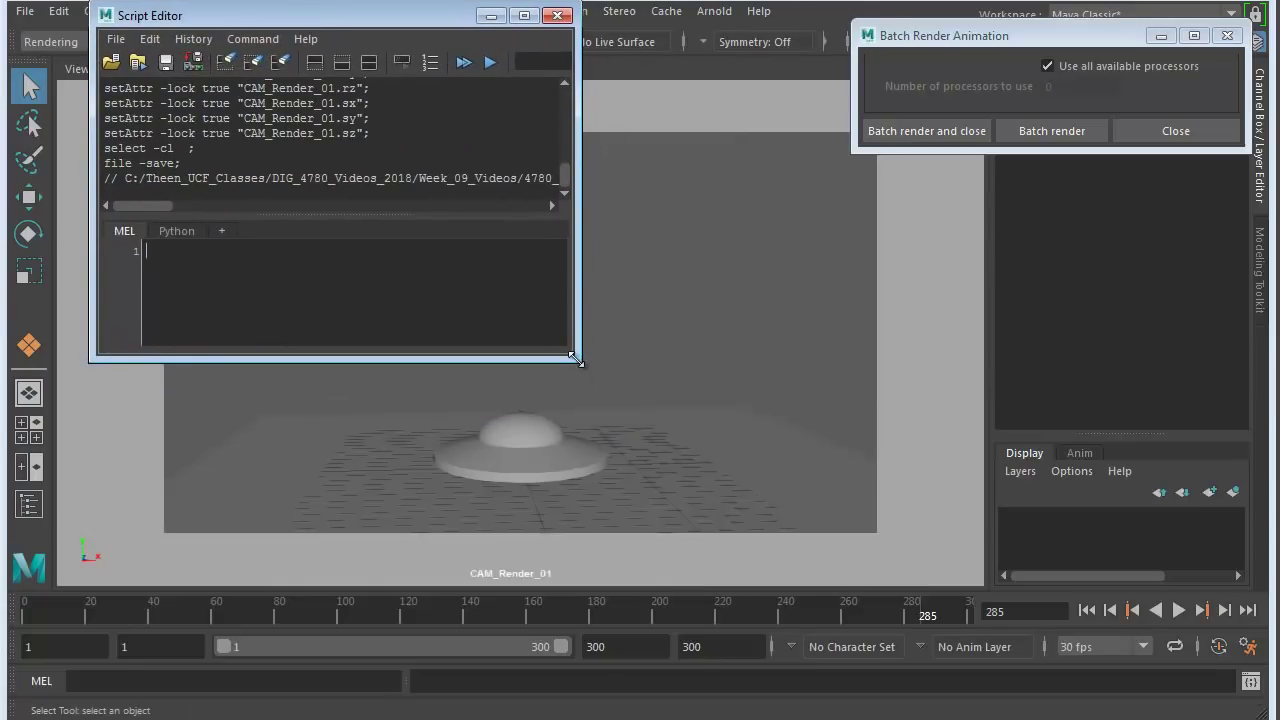
drag(577, 360, 996, 704)
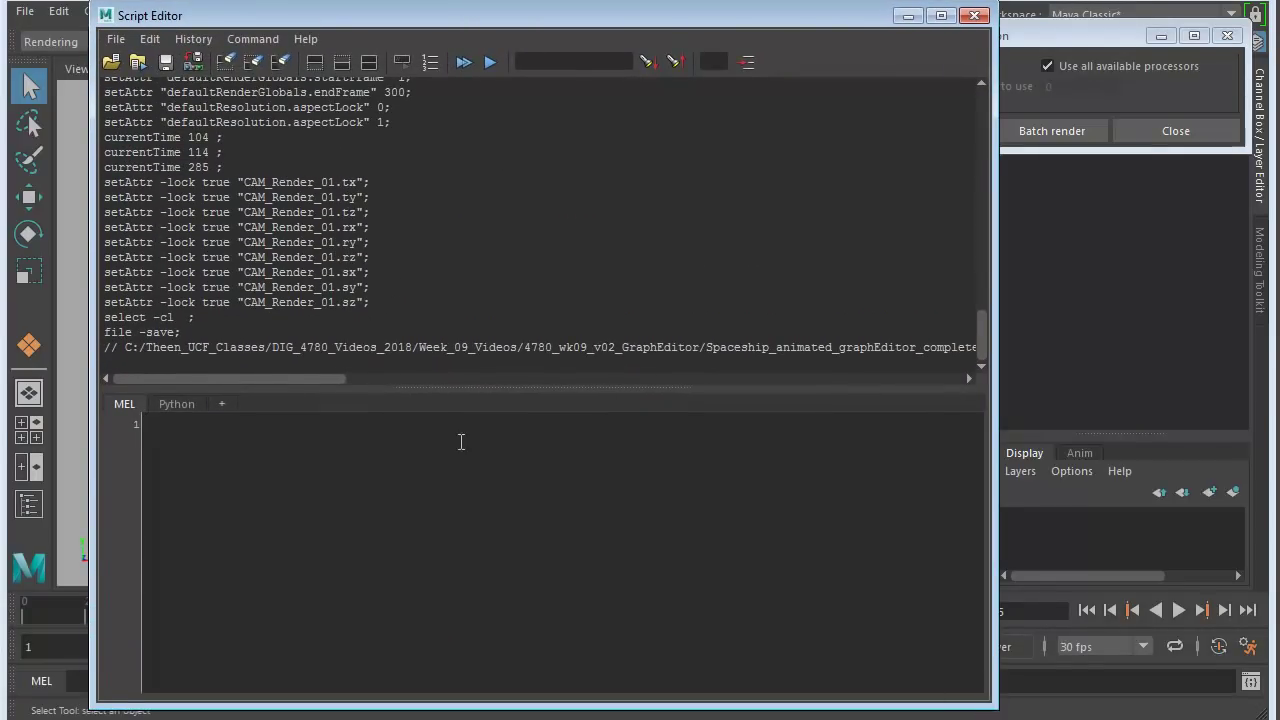
drag(458, 388, 458, 583)
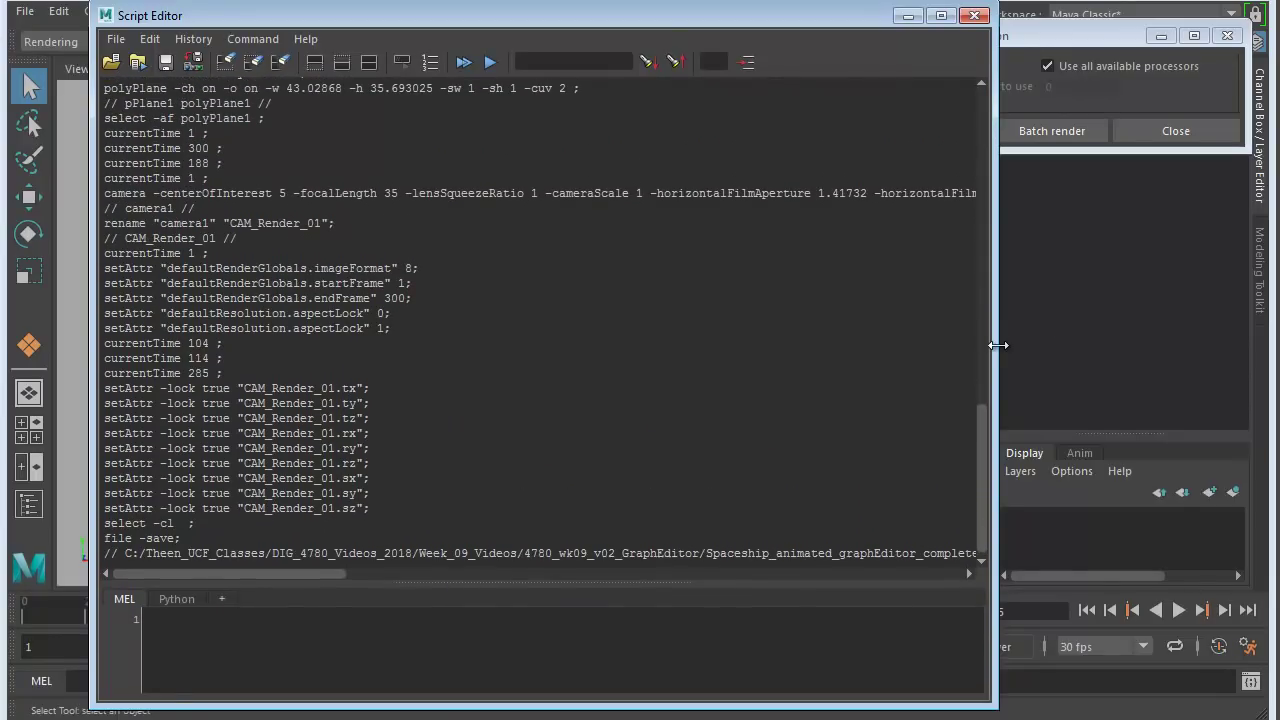
drag(993, 345, 1148, 345)
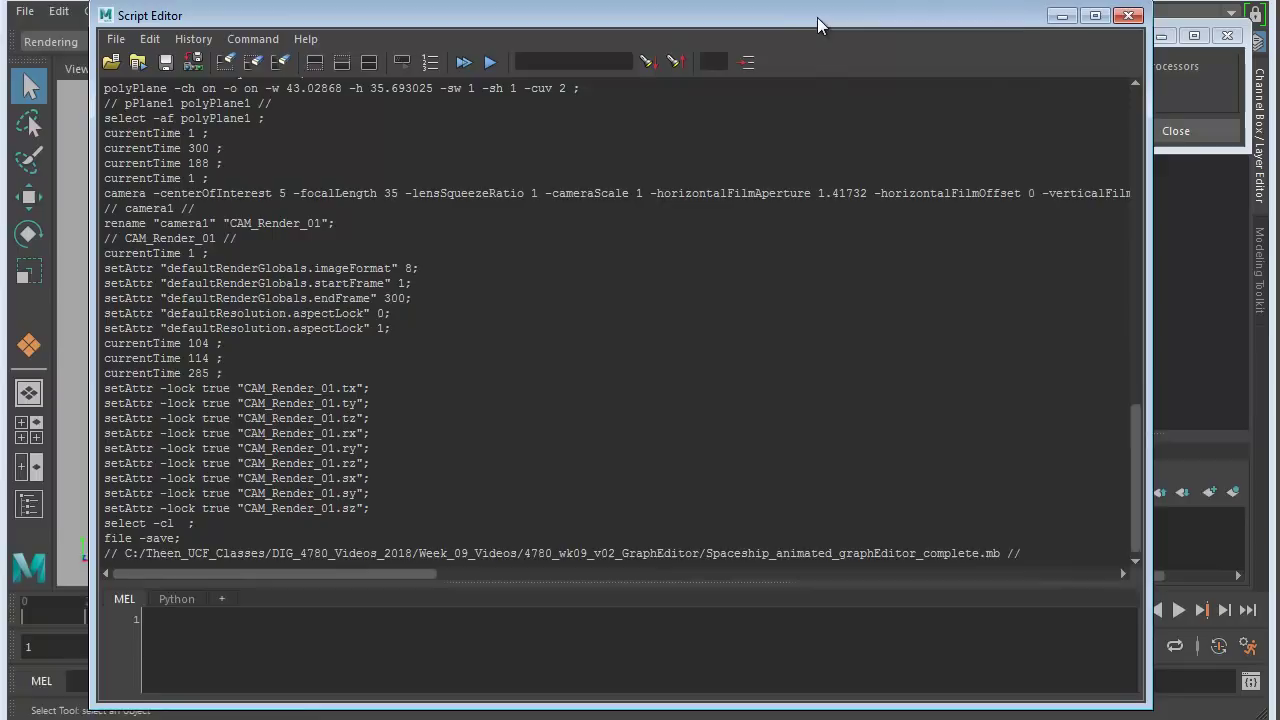
drag(817, 17, 747, 17)
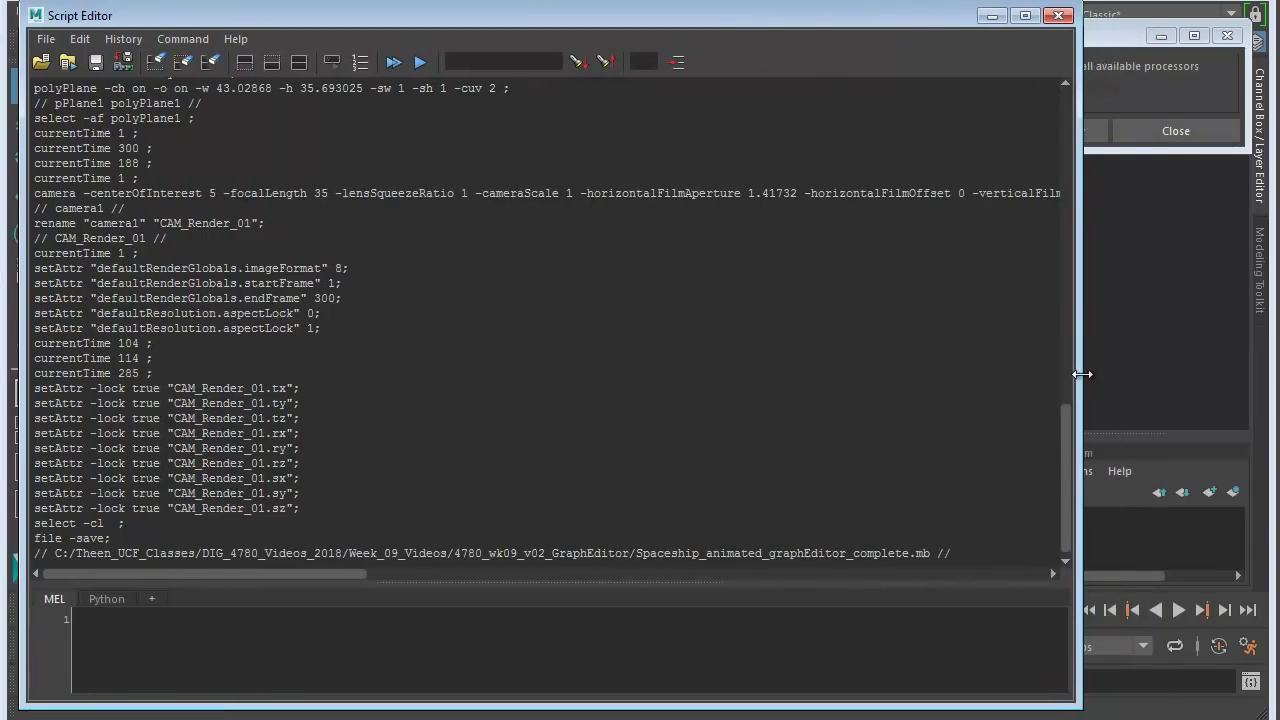
drag(1083, 374, 1150, 370)
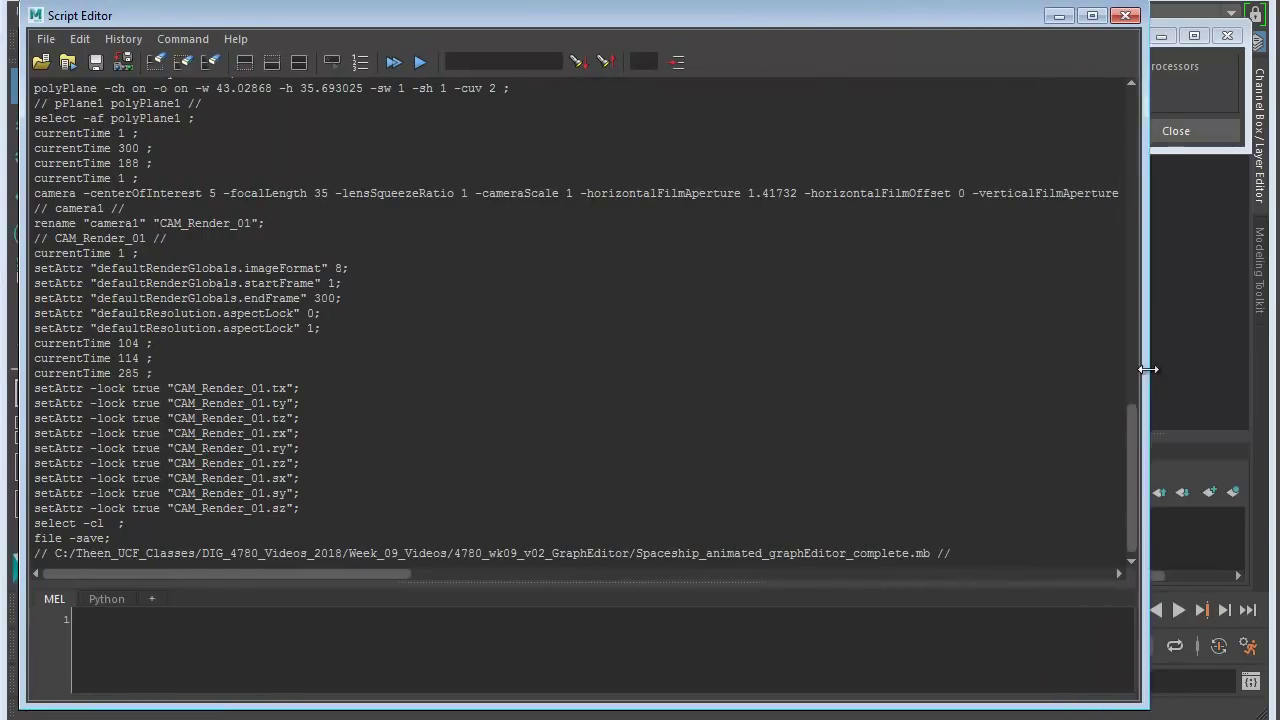
Bring the Batch Render Animation window in front of the Script Editor and reposition it
click(1211, 22)
drag(1175, 28, 941, 72)
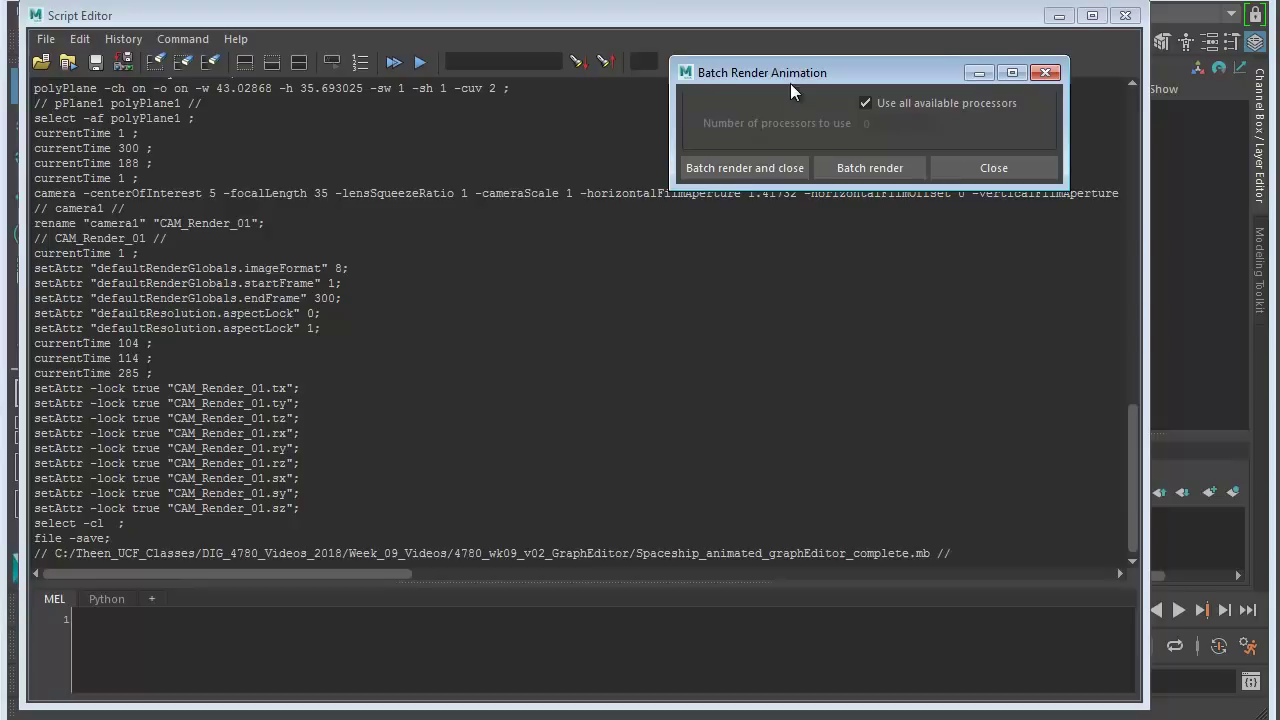
drag(790, 84, 833, 69)
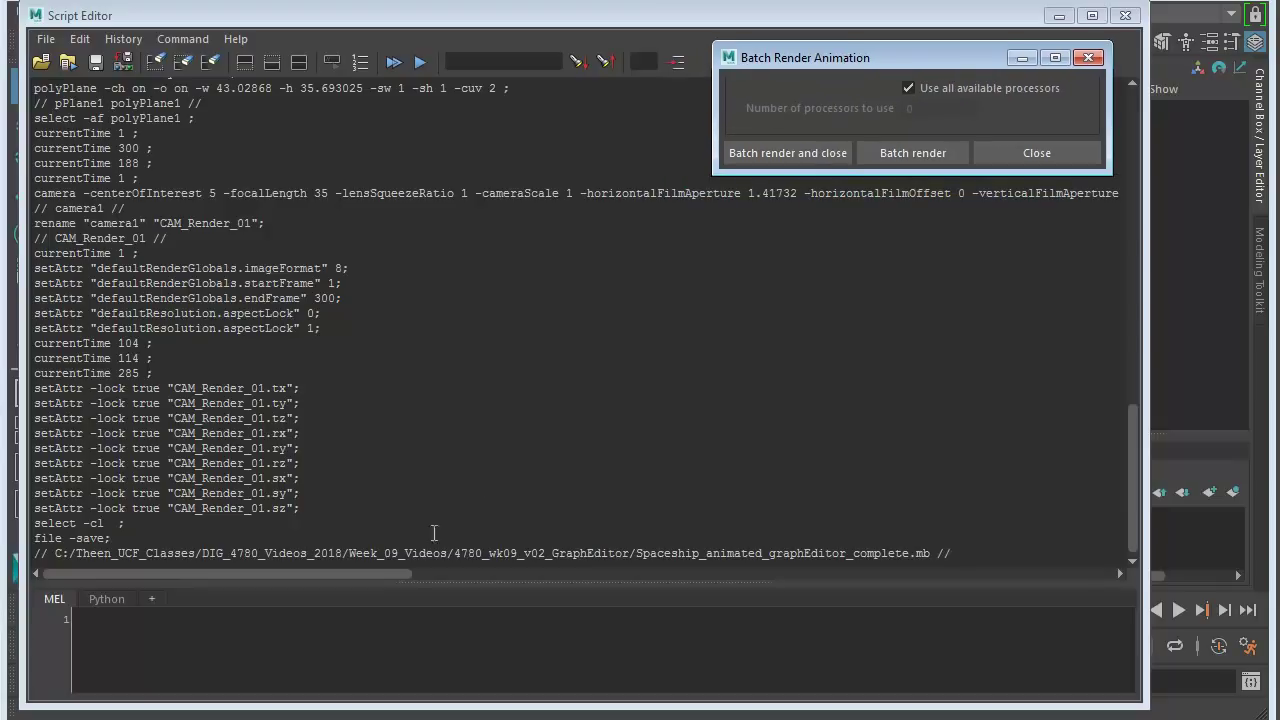
Start the batch render, dismiss the Windows Firewall alert, and follow the log past frame 0186
click(807, 152)
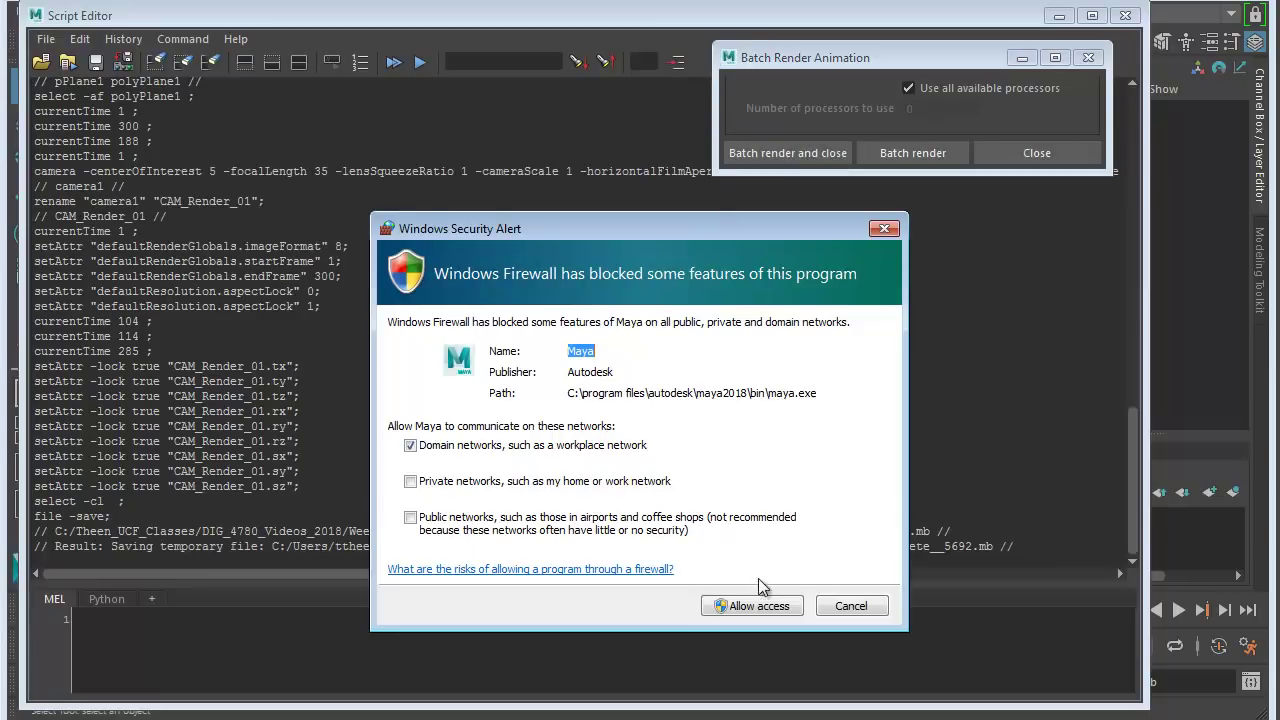
click(760, 605)
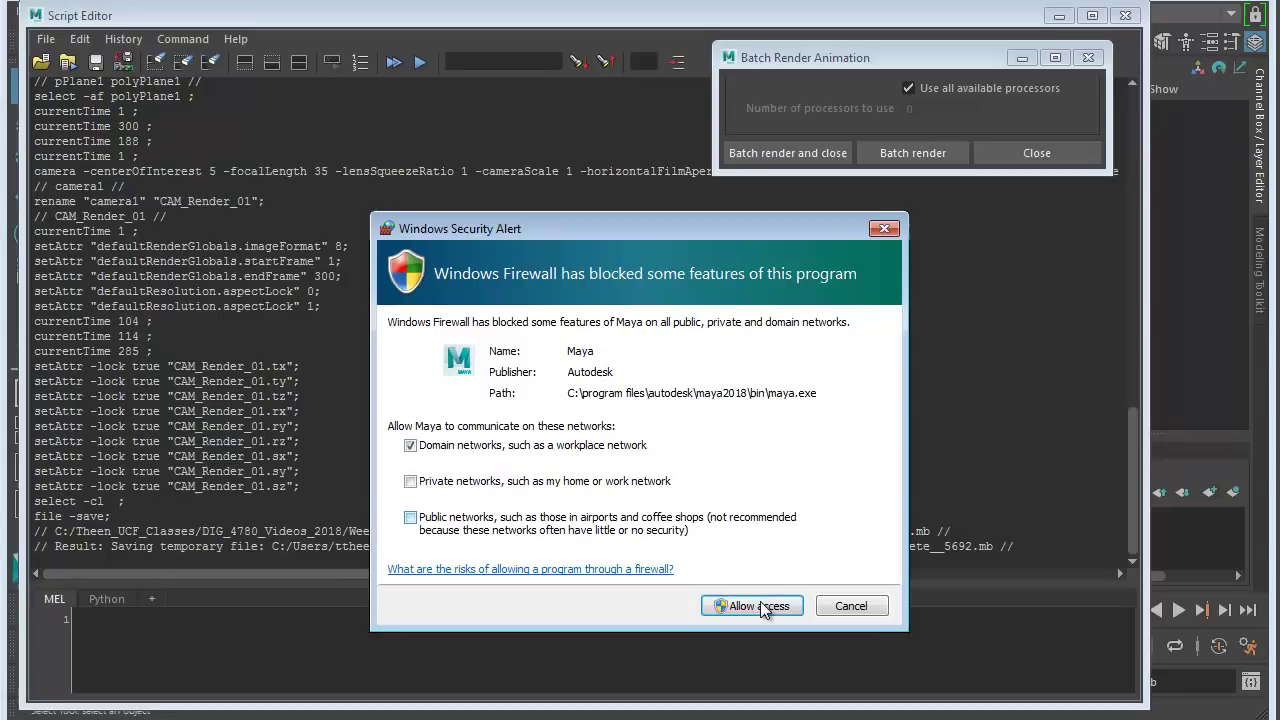
click(851, 605)
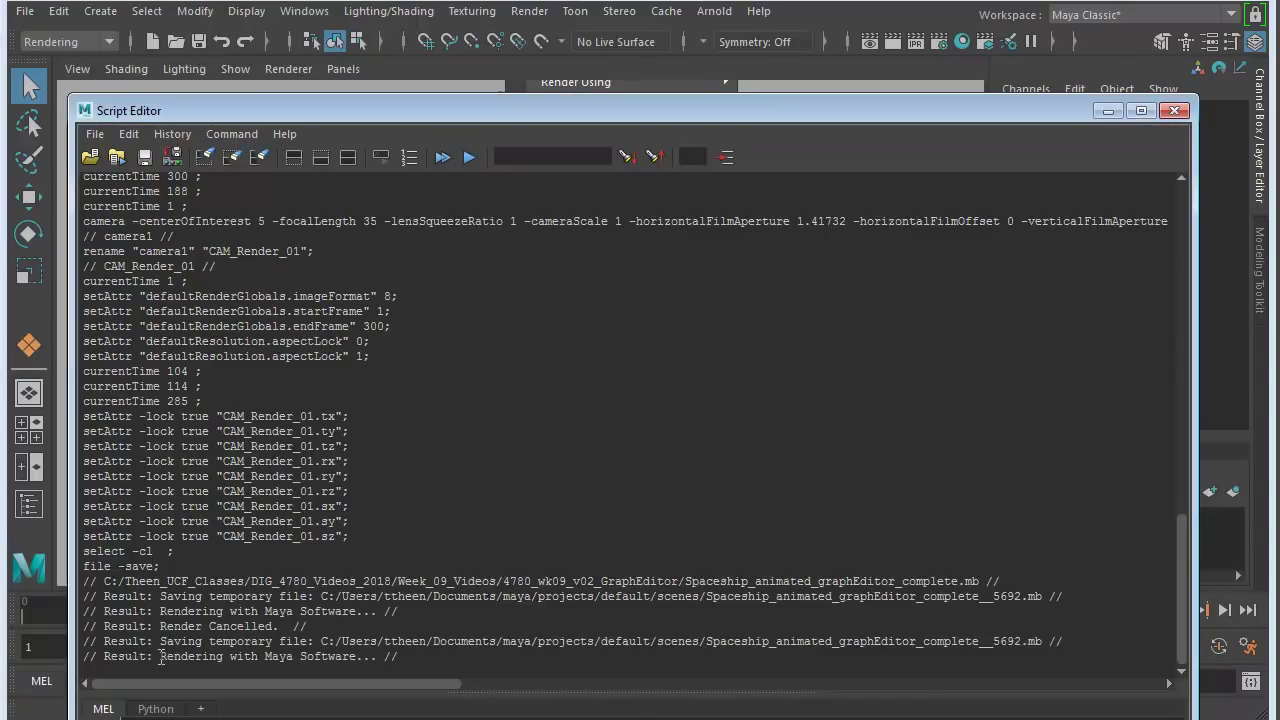
drag(160, 657, 372, 657)
click(398, 652)
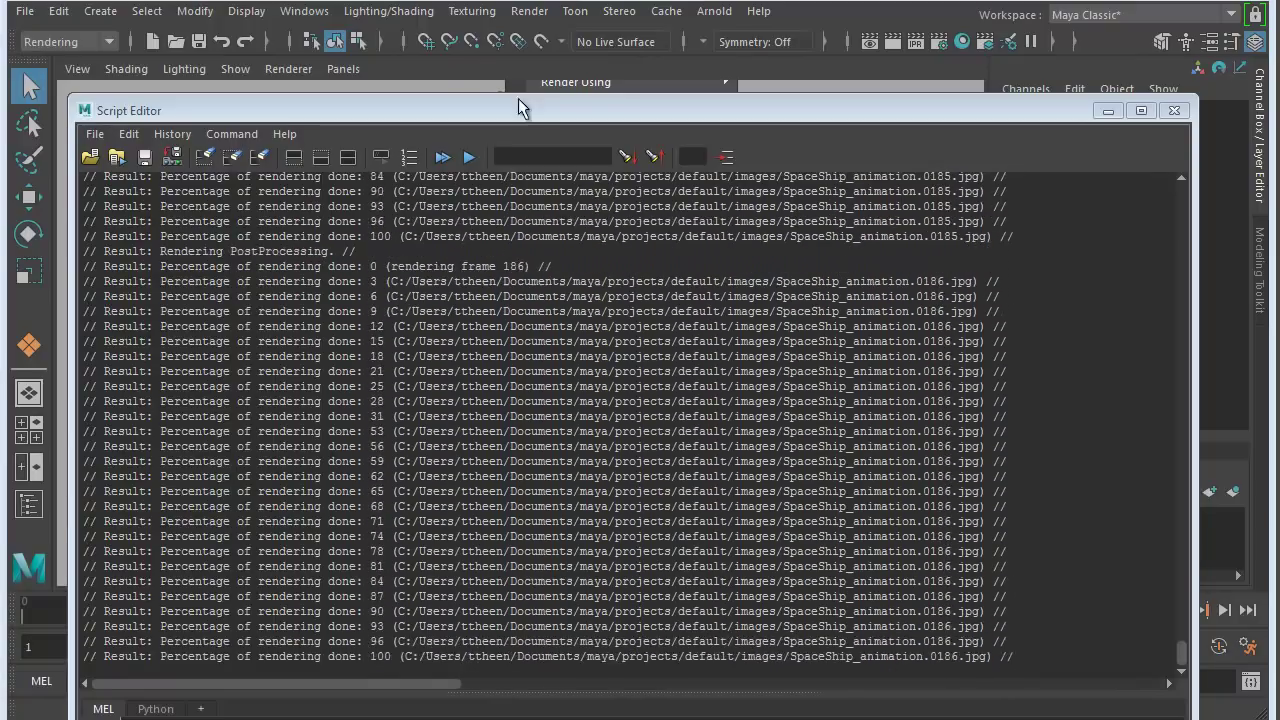
Check the Render menu's Cancel Batch Render while the render completes all 300 frames
click(530, 11)
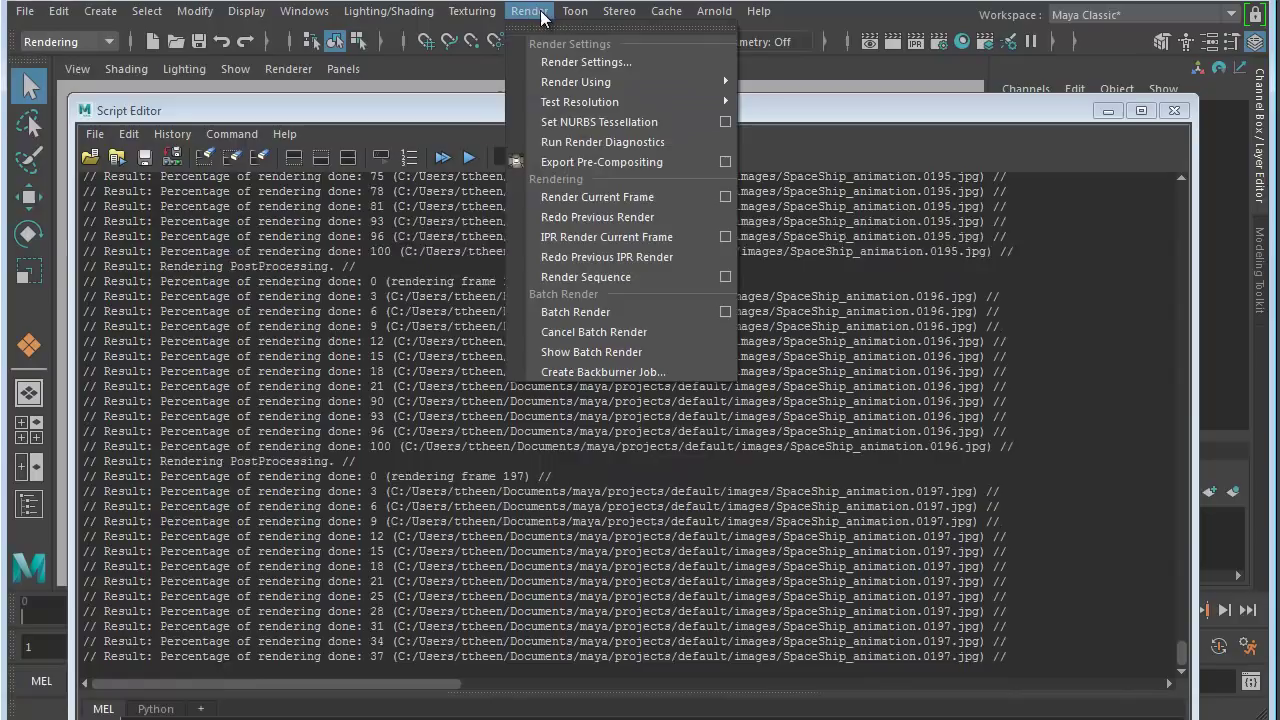
mouse_move(529, 12)
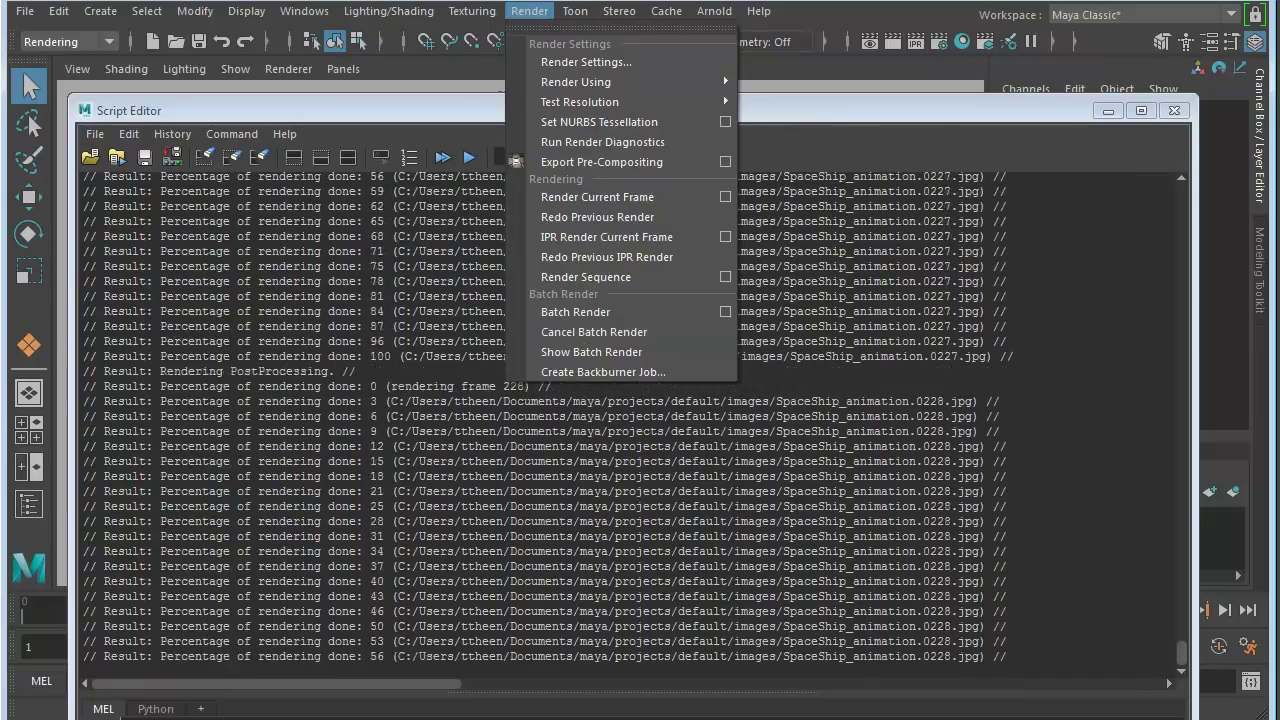
click(514, 12)
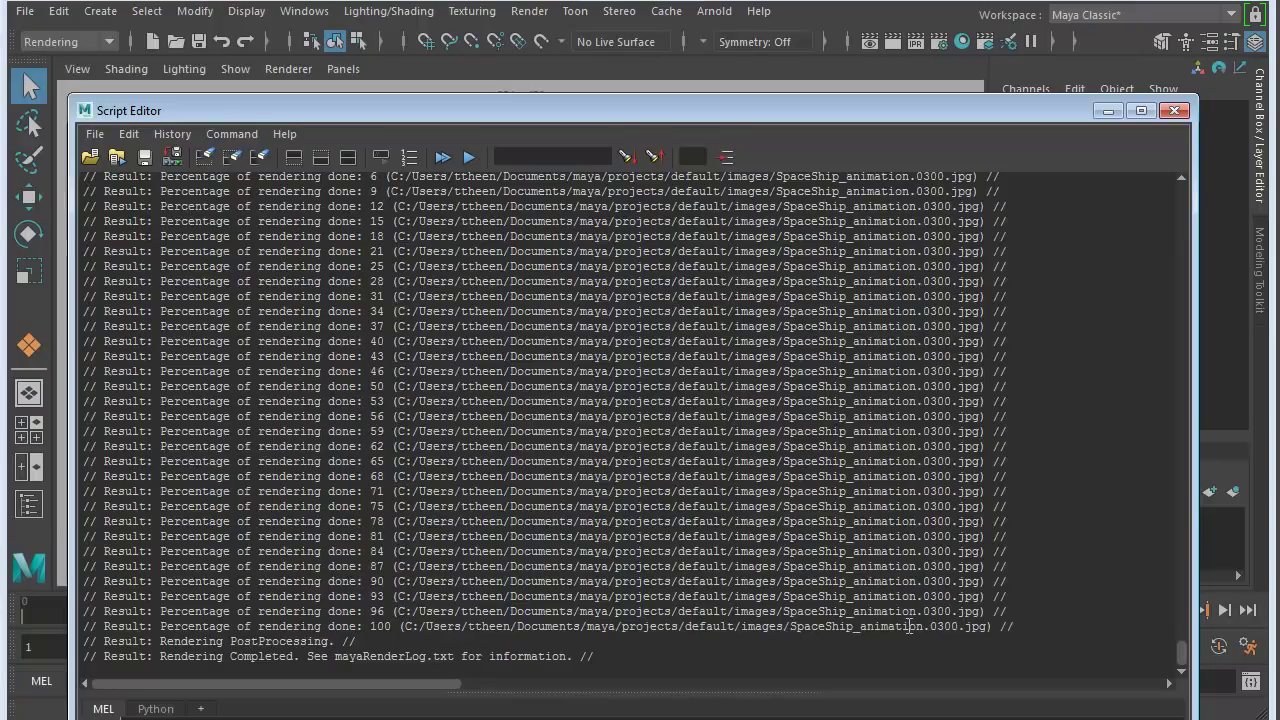
drag(912, 628, 974, 628)
click(856, 630)
drag(840, 628, 972, 628)
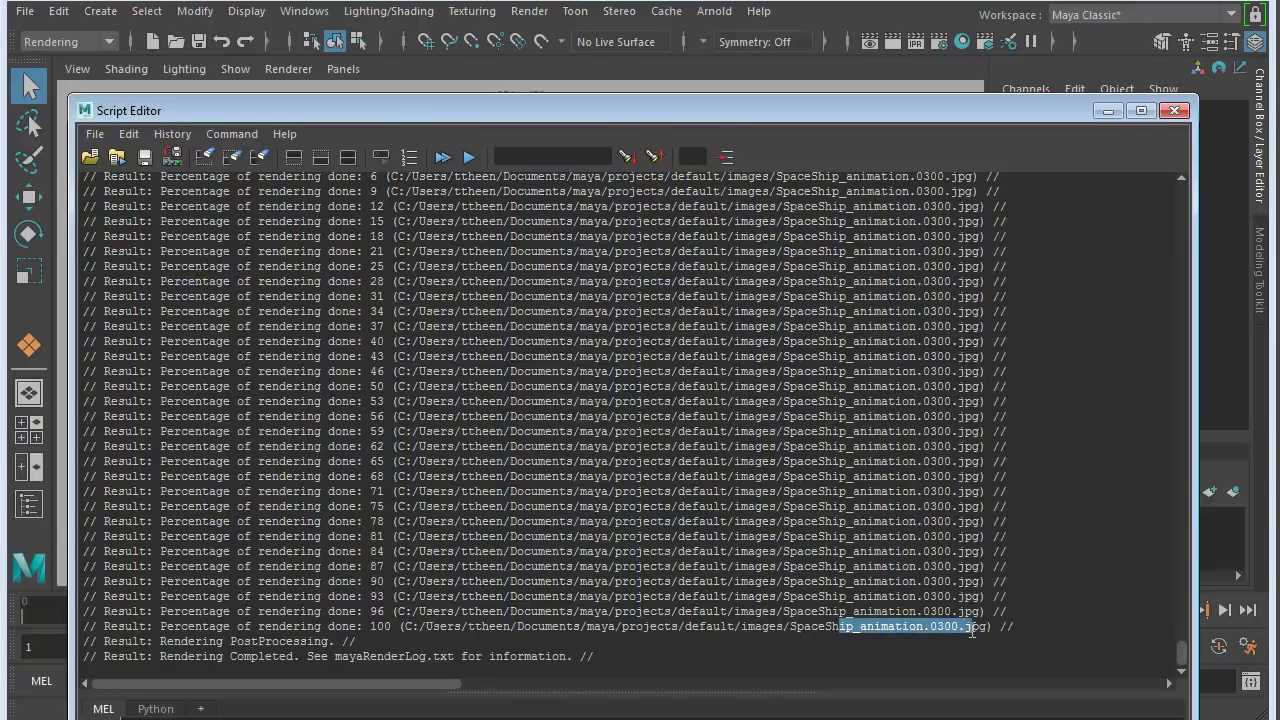
click(820, 630)
drag(699, 628, 962, 628)
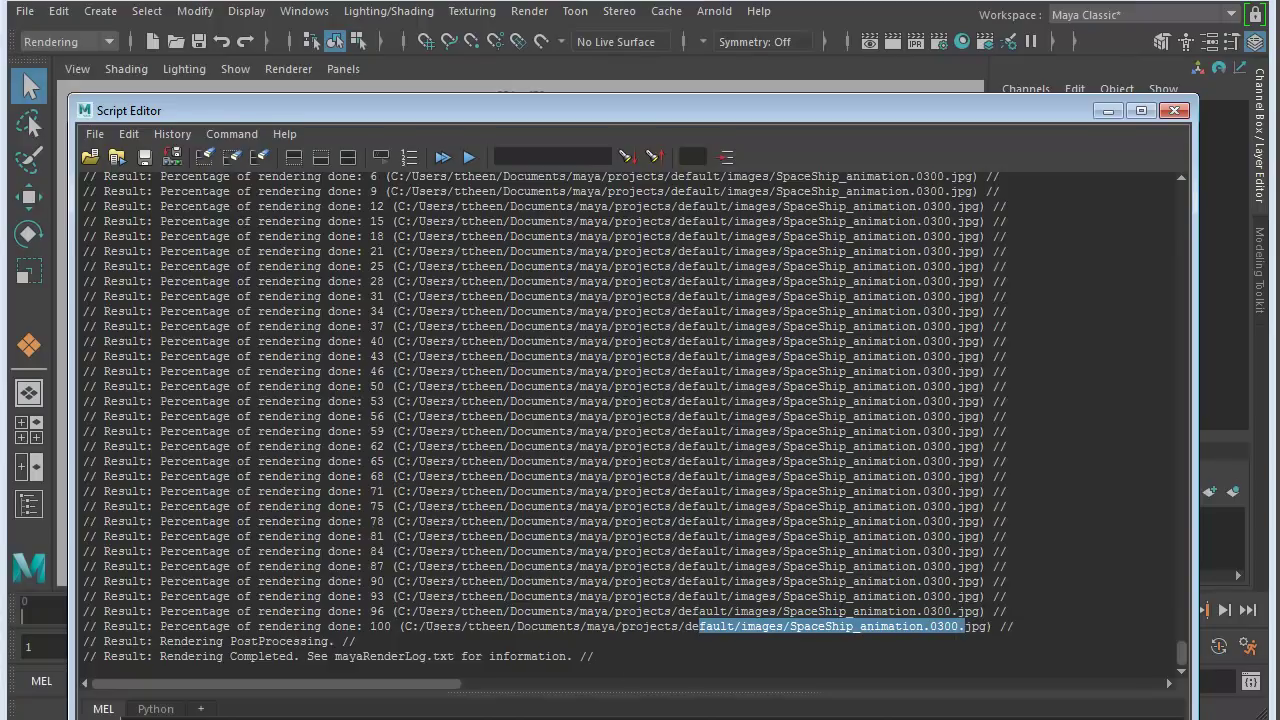
click(1176, 112)
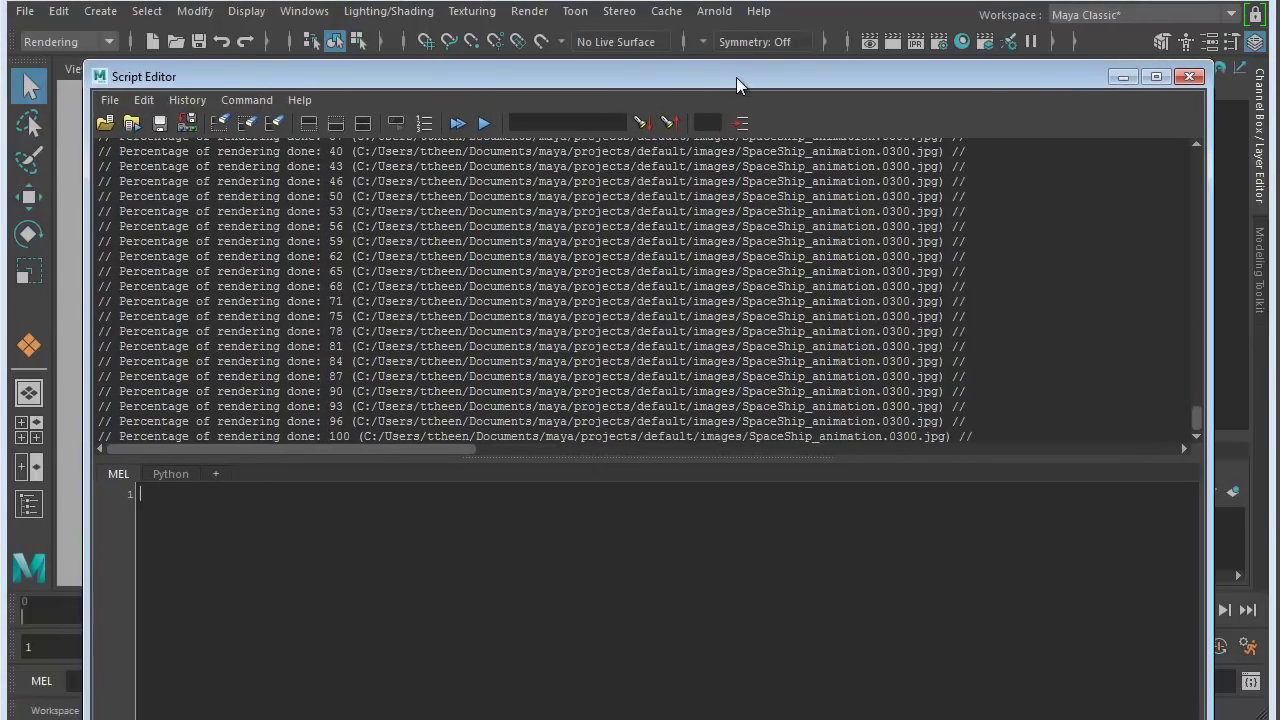
drag(736, 77, 739, 76)
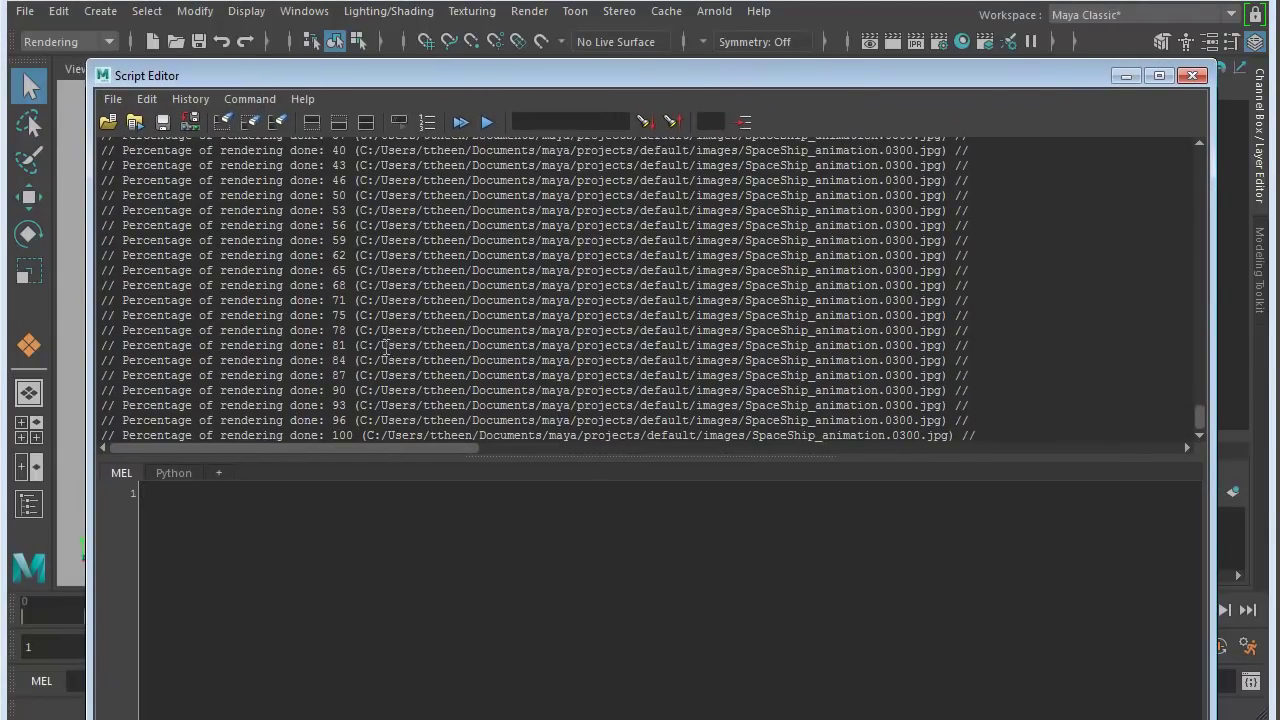
drag(384, 345, 973, 345)
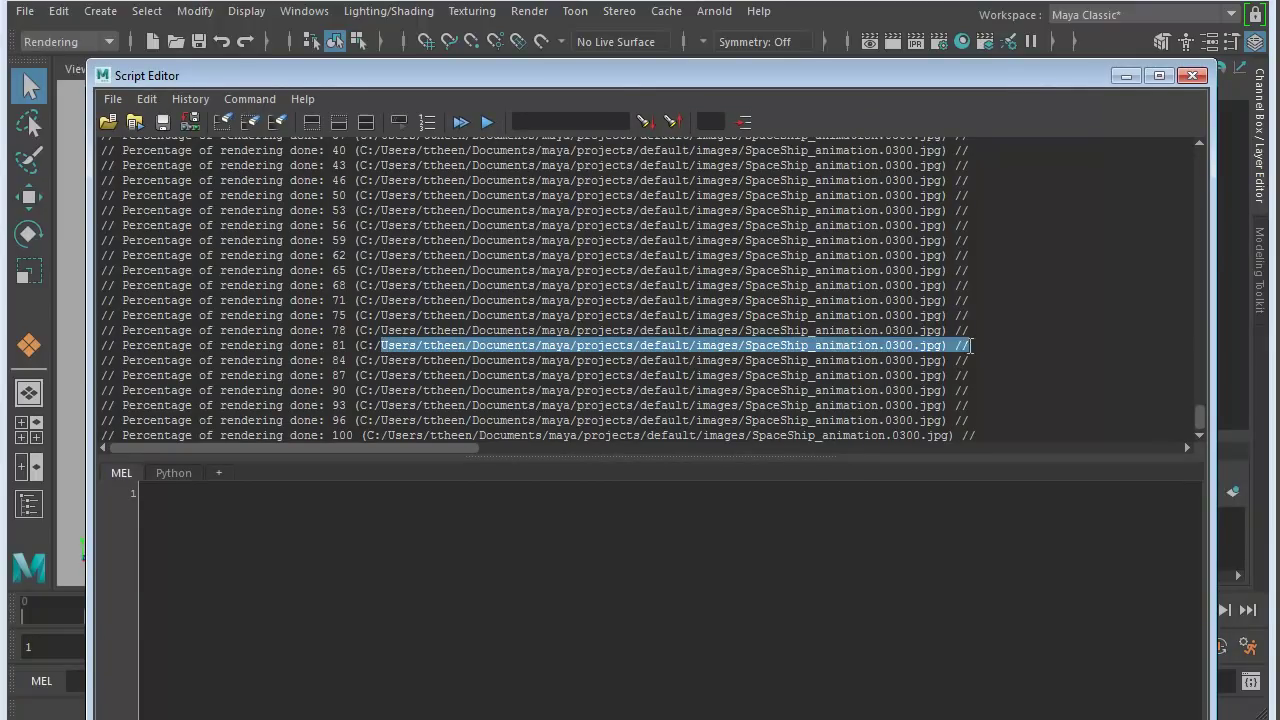
click(578, 370)
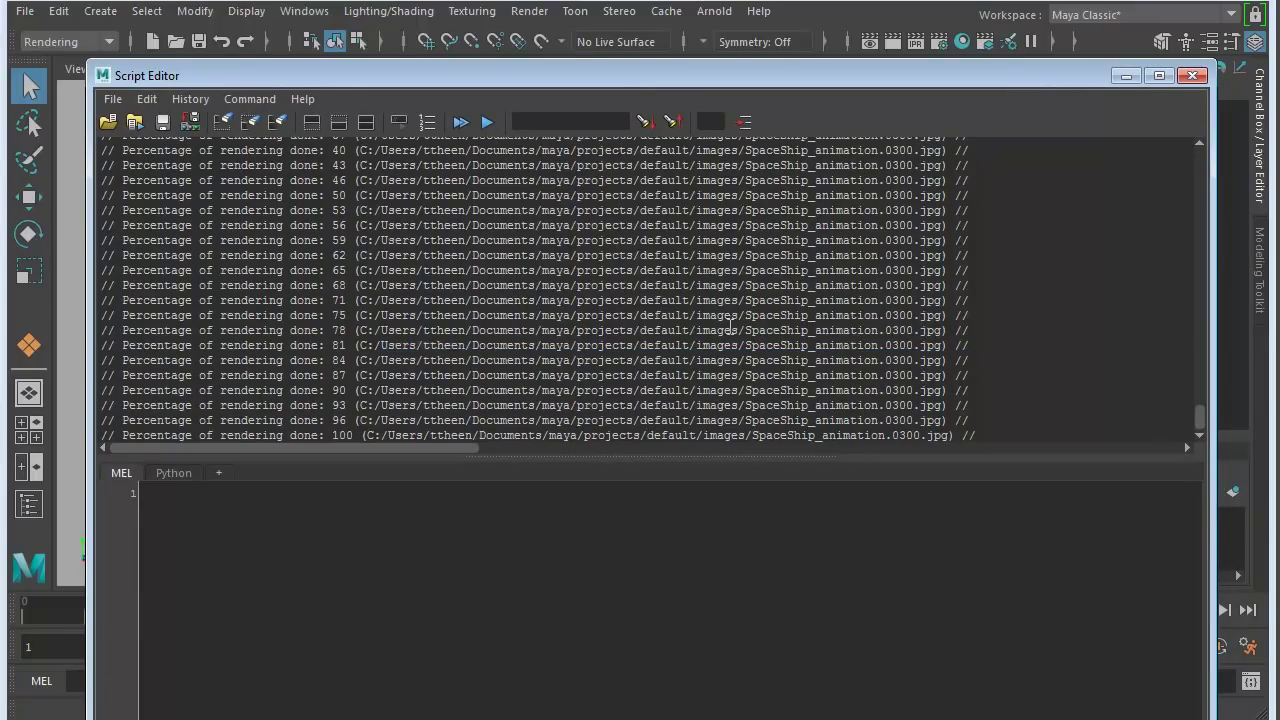
click(938, 42)
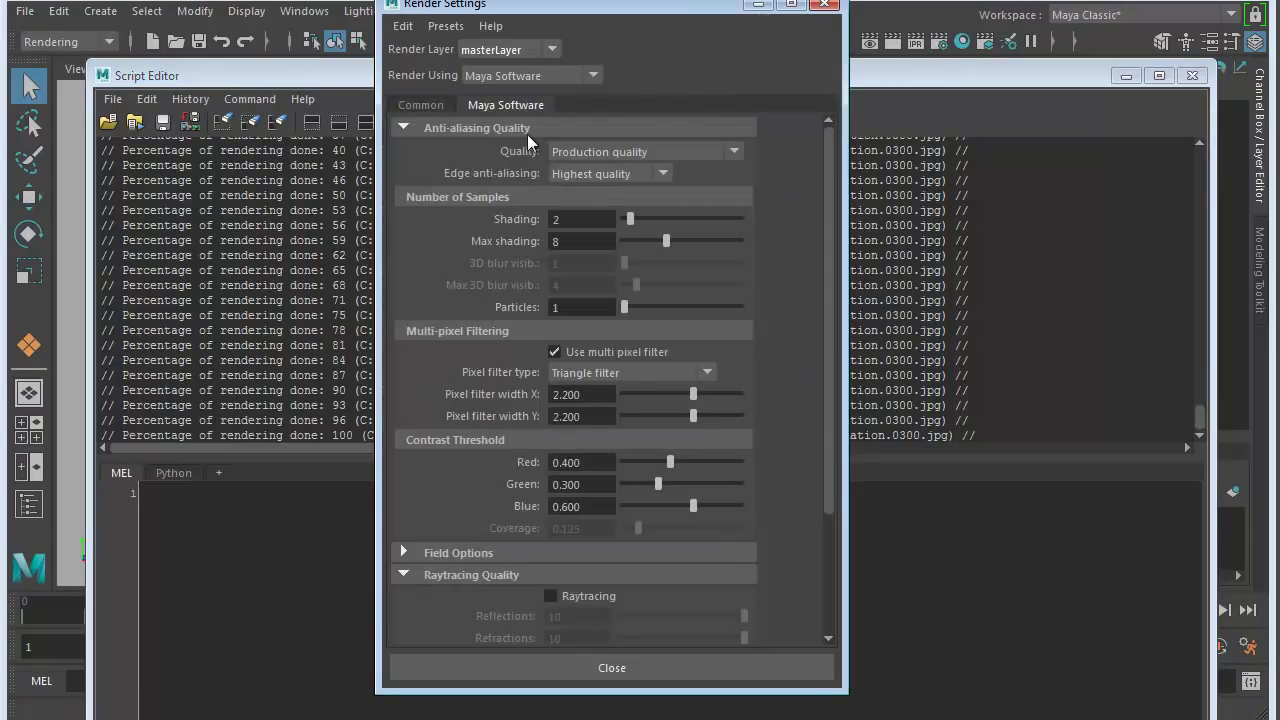
click(421, 105)
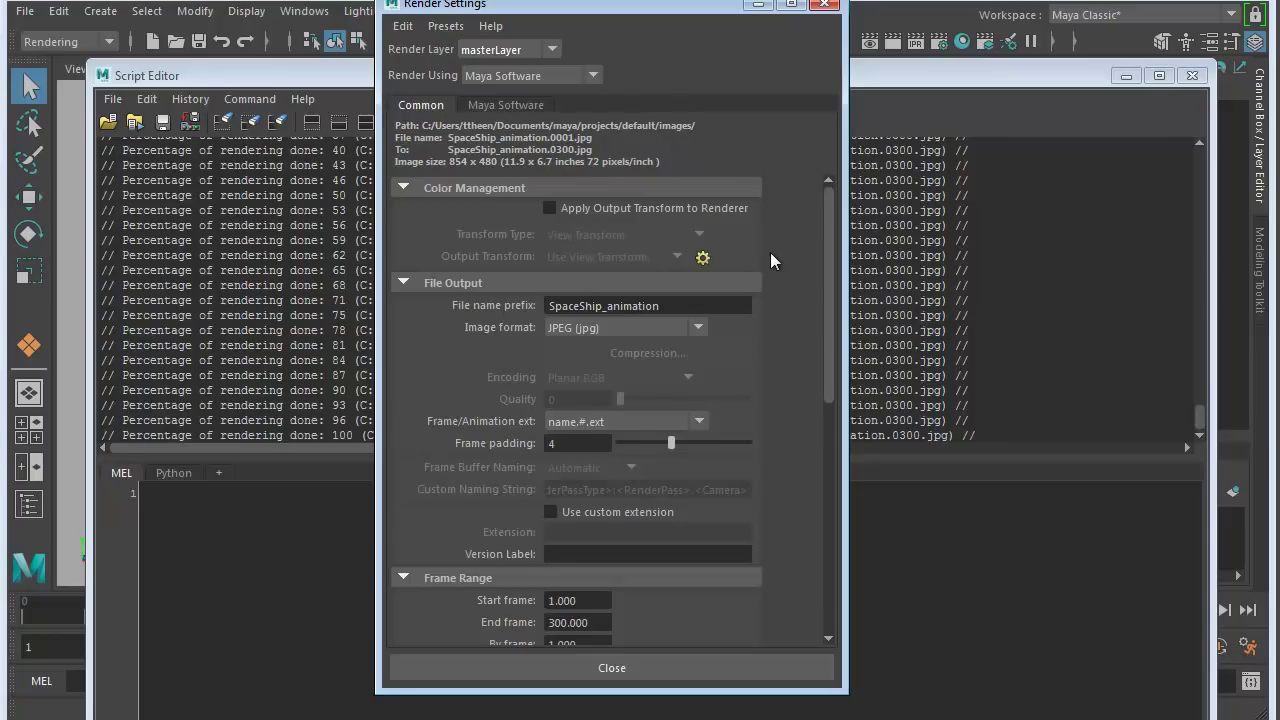
click(57, 14)
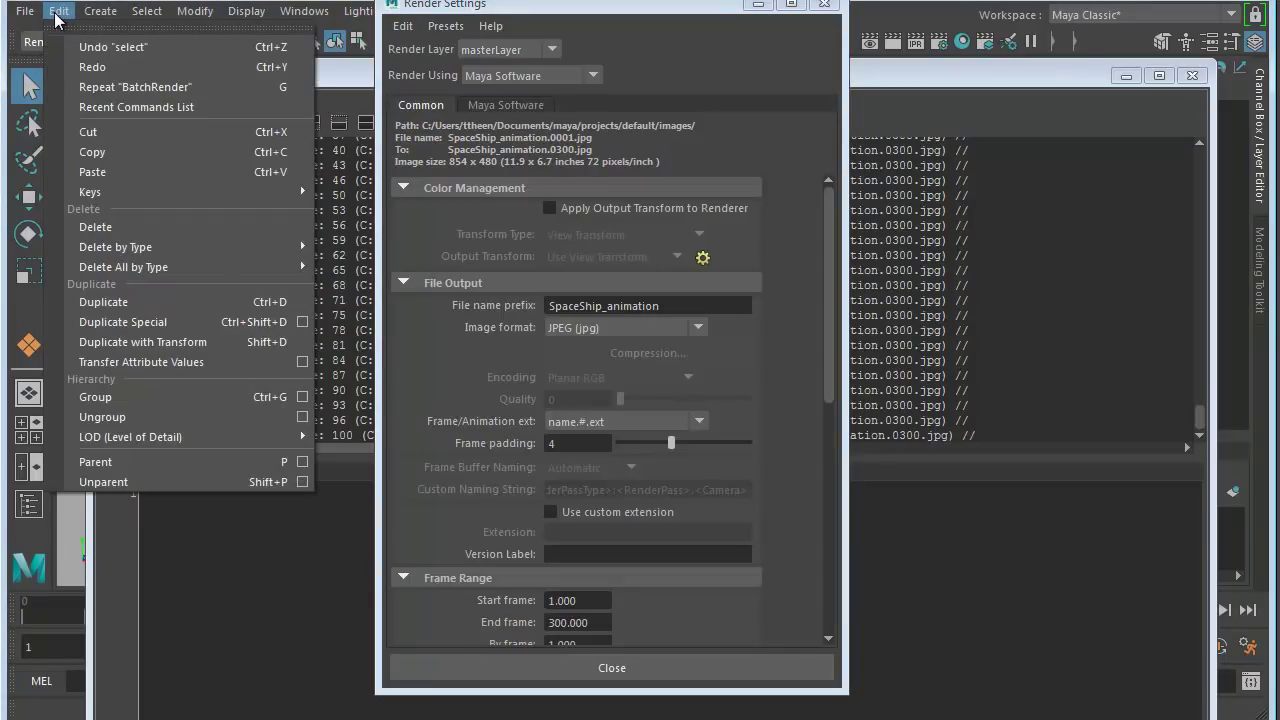
mouse_move(35, 20)
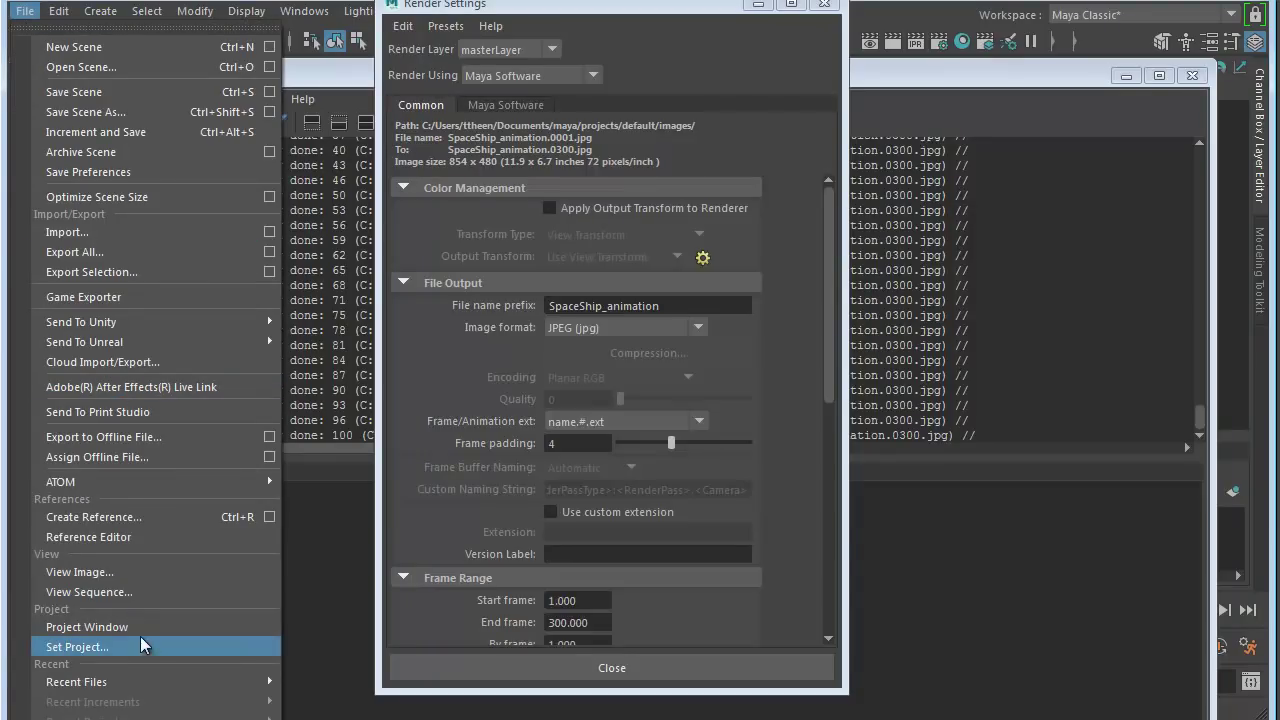
click(34, 20)
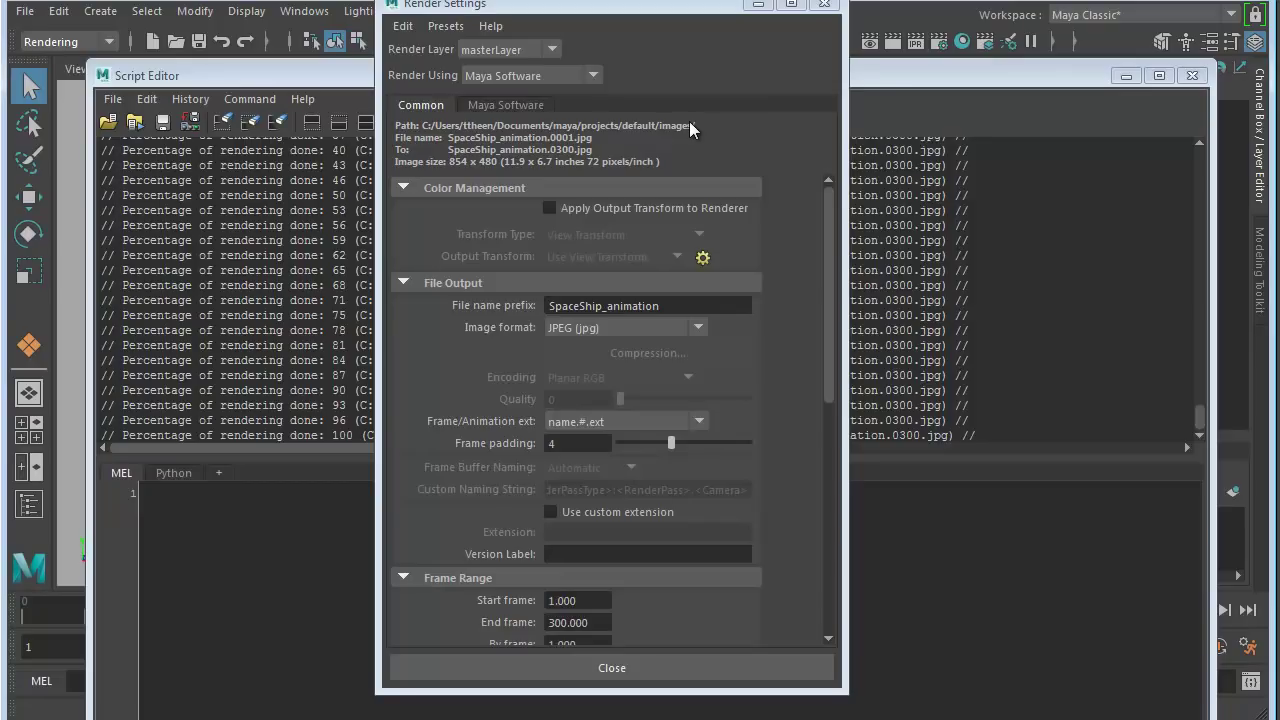
click(824, 4)
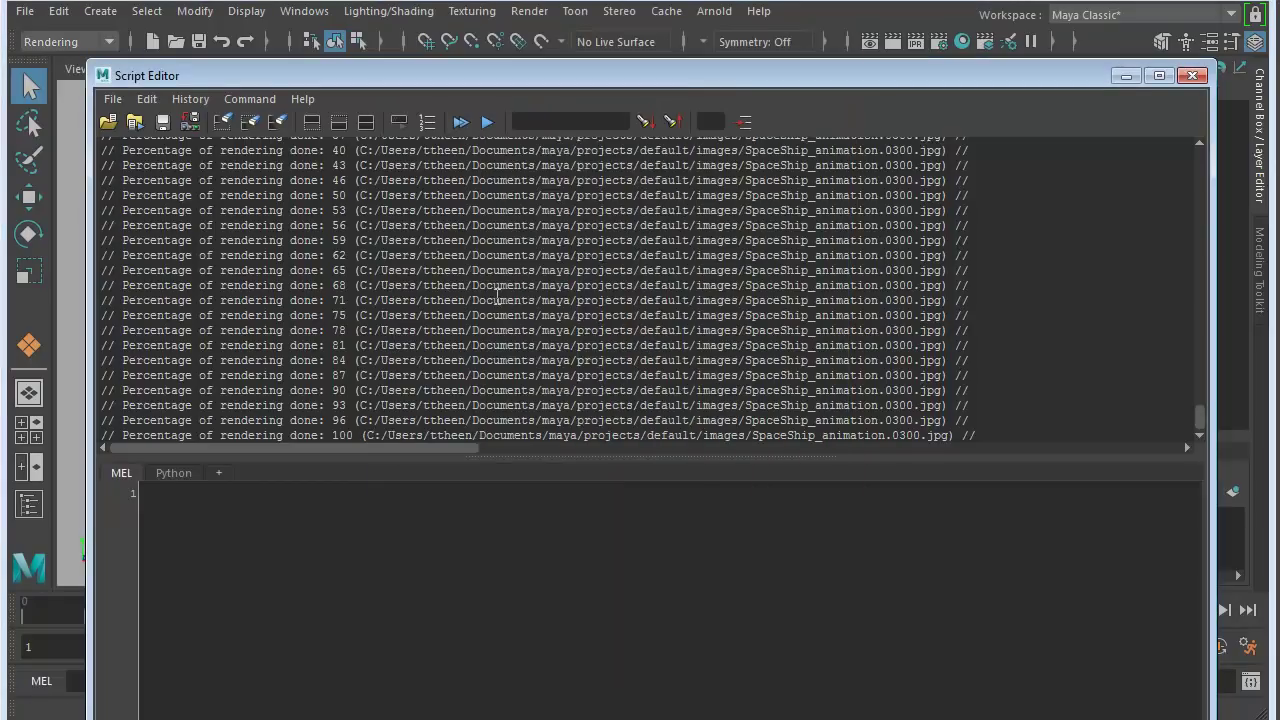
Note the output image path in the log and open Computer from the Start menu
drag(382, 303, 924, 300)
click(766, 377)
key(super)
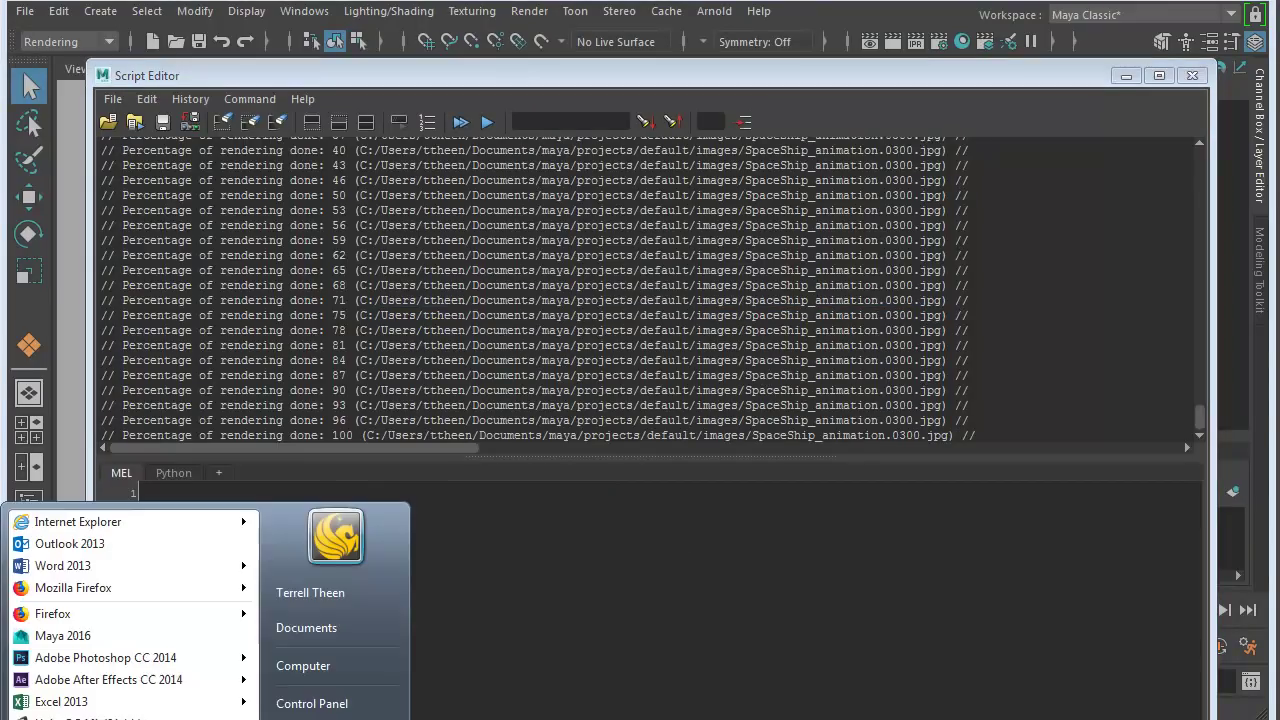
click(303, 665)
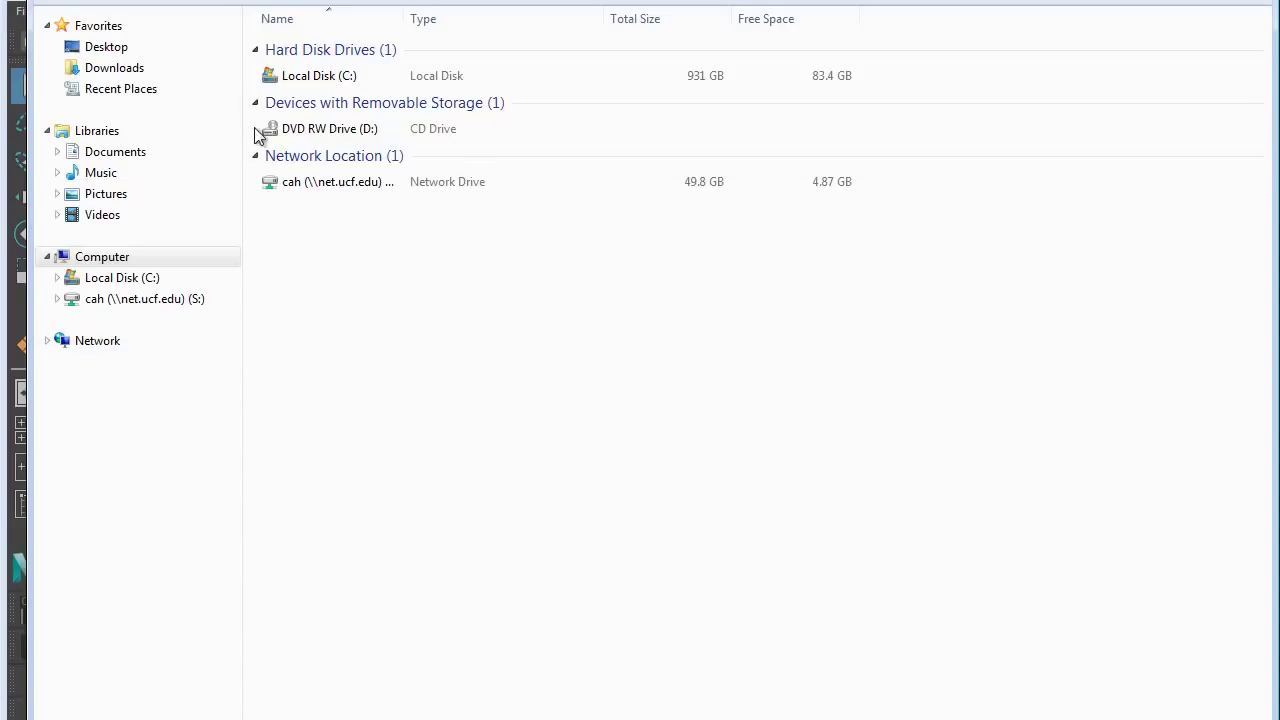
Browse Local Disk (C:) through Users, My Documents, maya and projects into the default project
double_click(293, 88)
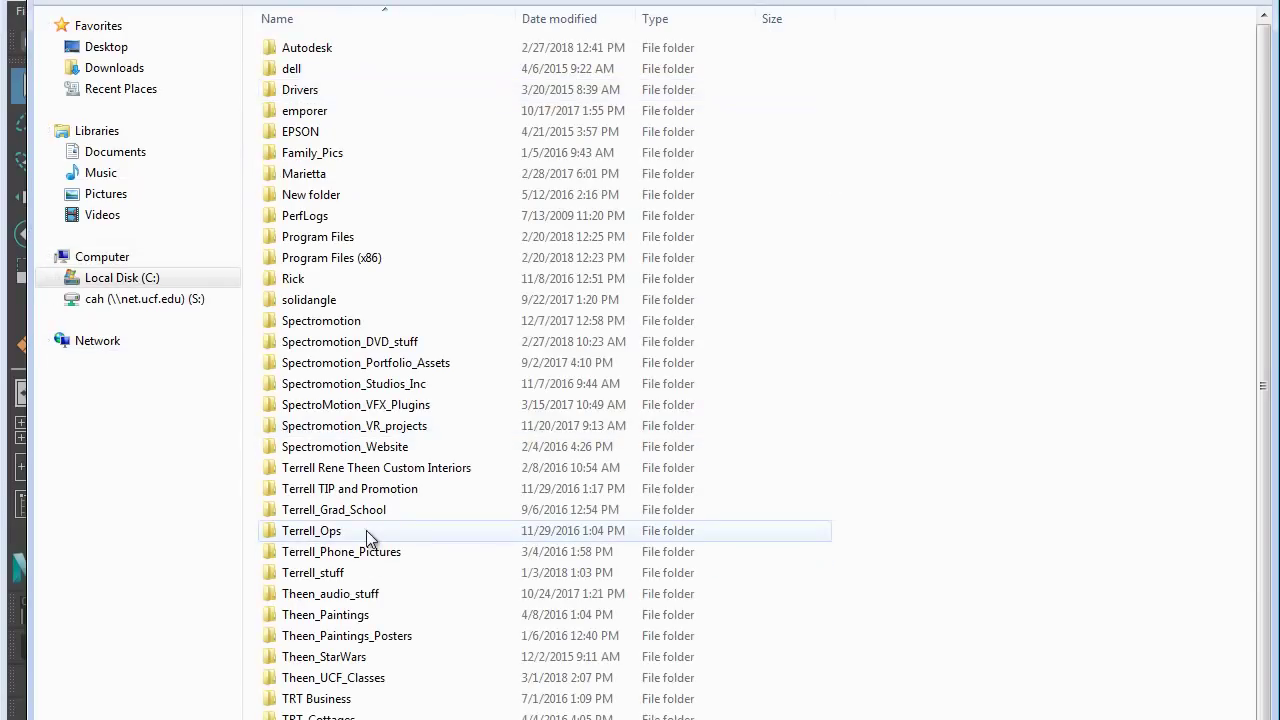
scroll(370, 560, down, 1)
key(u)
key(Return)
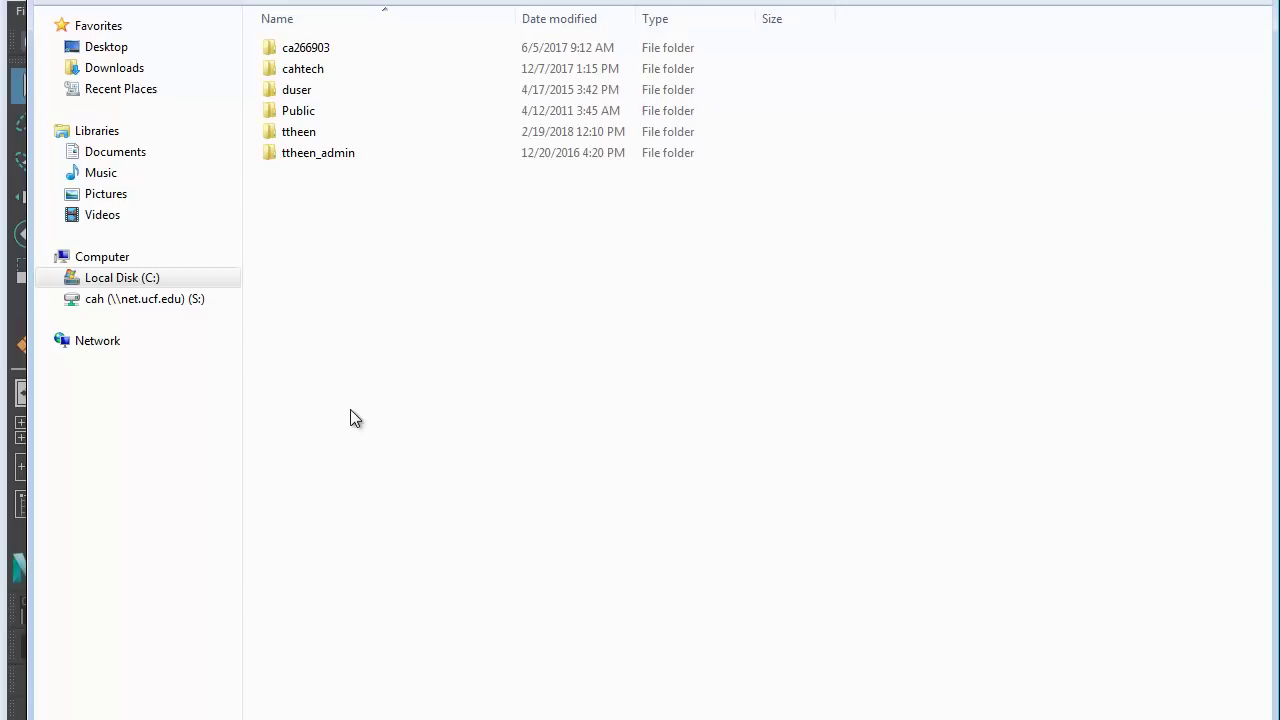
double_click(298, 131)
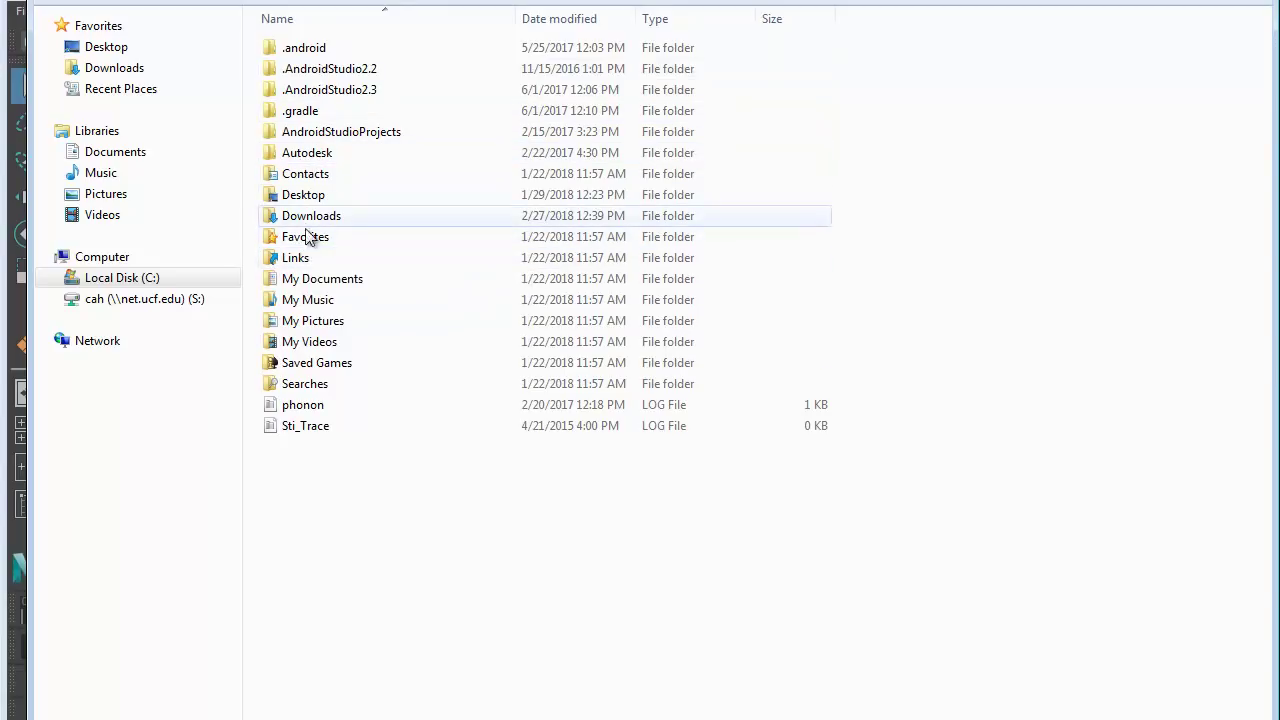
double_click(318, 279)
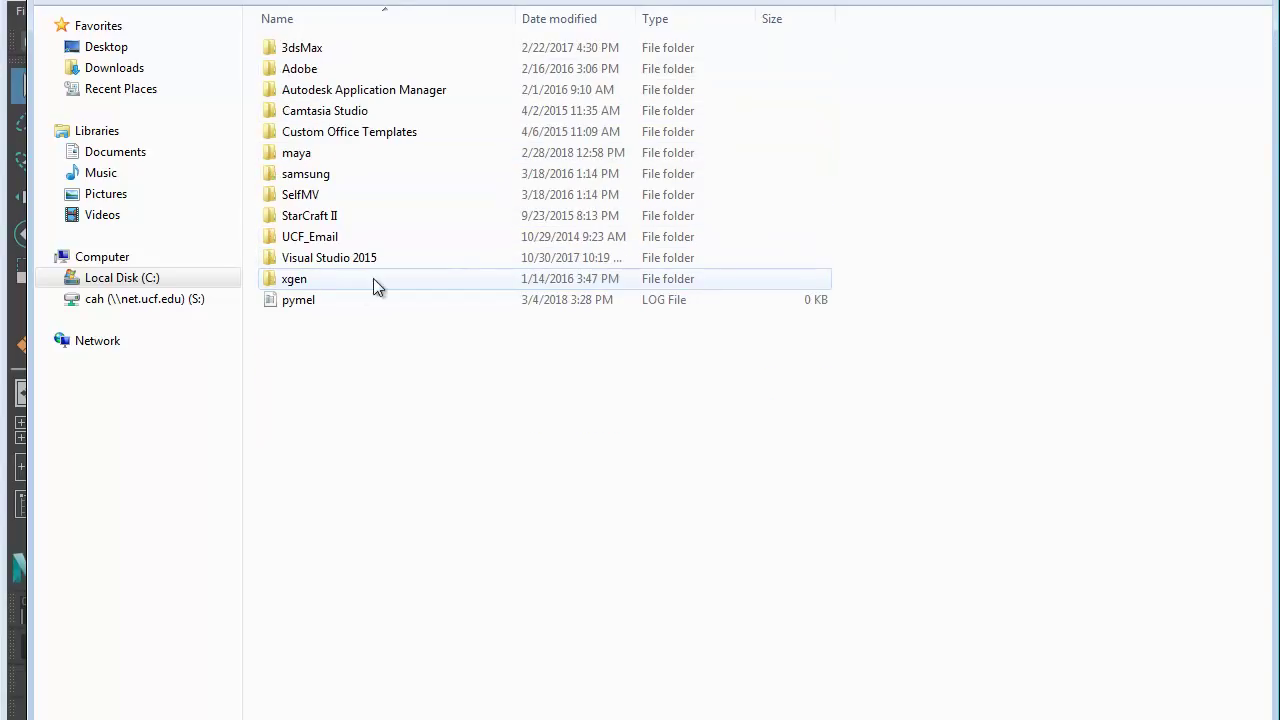
double_click(293, 153)
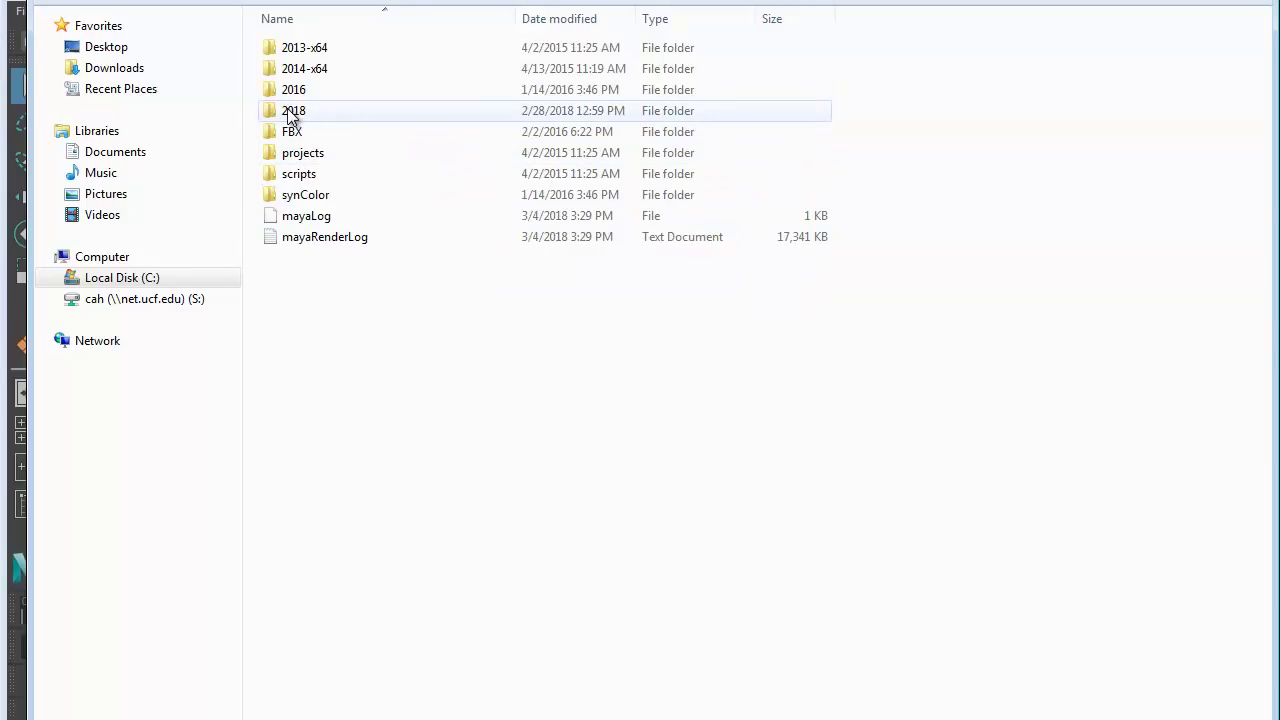
double_click(287, 152)
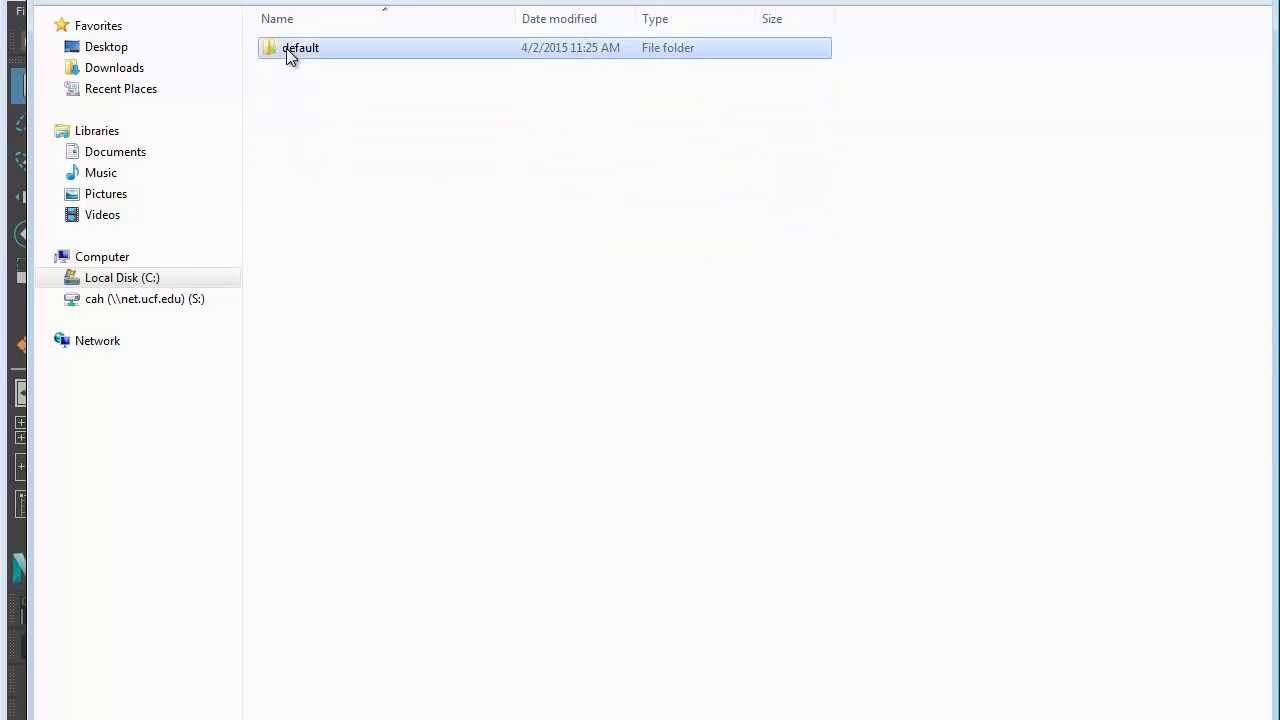
double_click(286, 48)
double_click(288, 153)
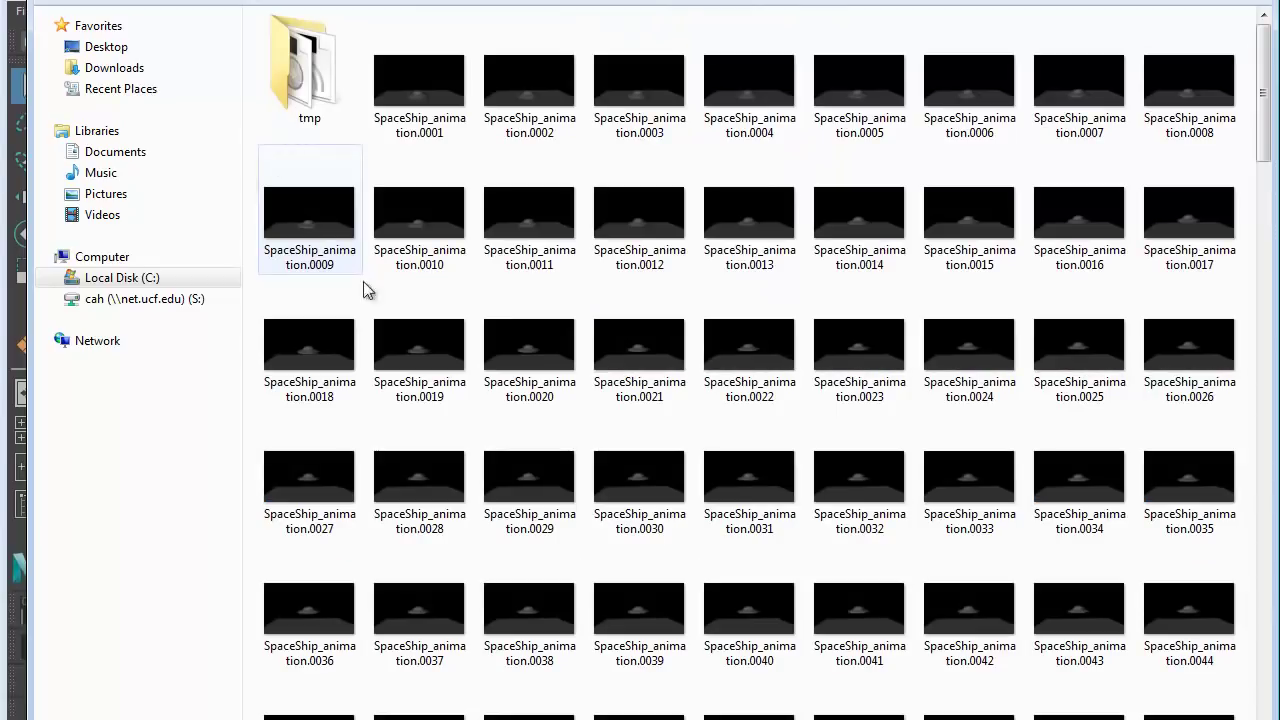
click(420, 85)
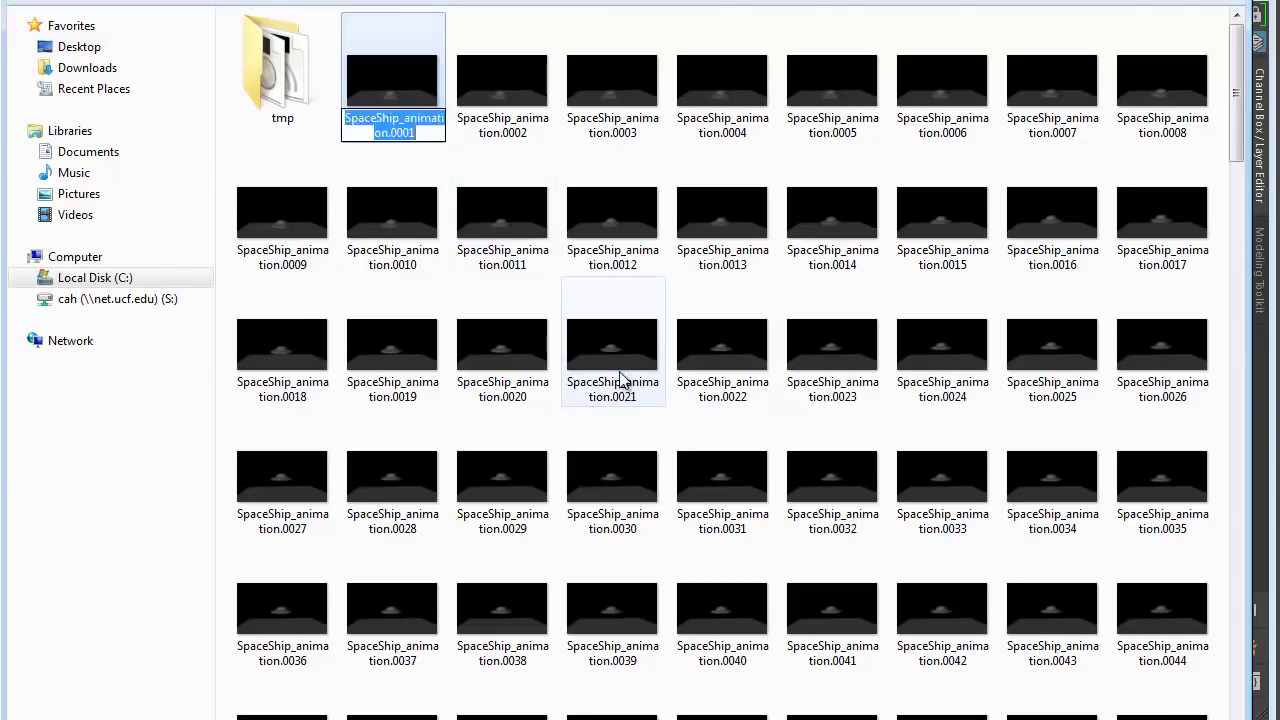
scroll(626, 334, down, 20)
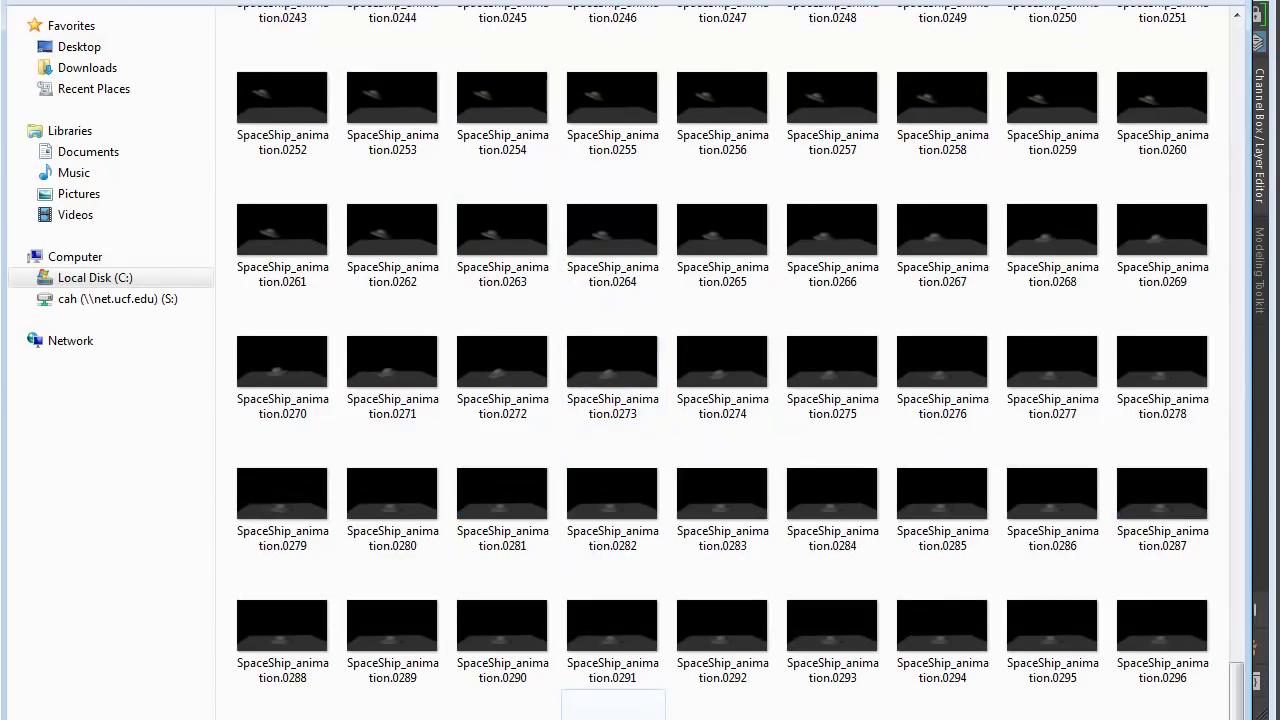
drag(630, 0, 630, 0)
scroll(616, 536, down, 3)
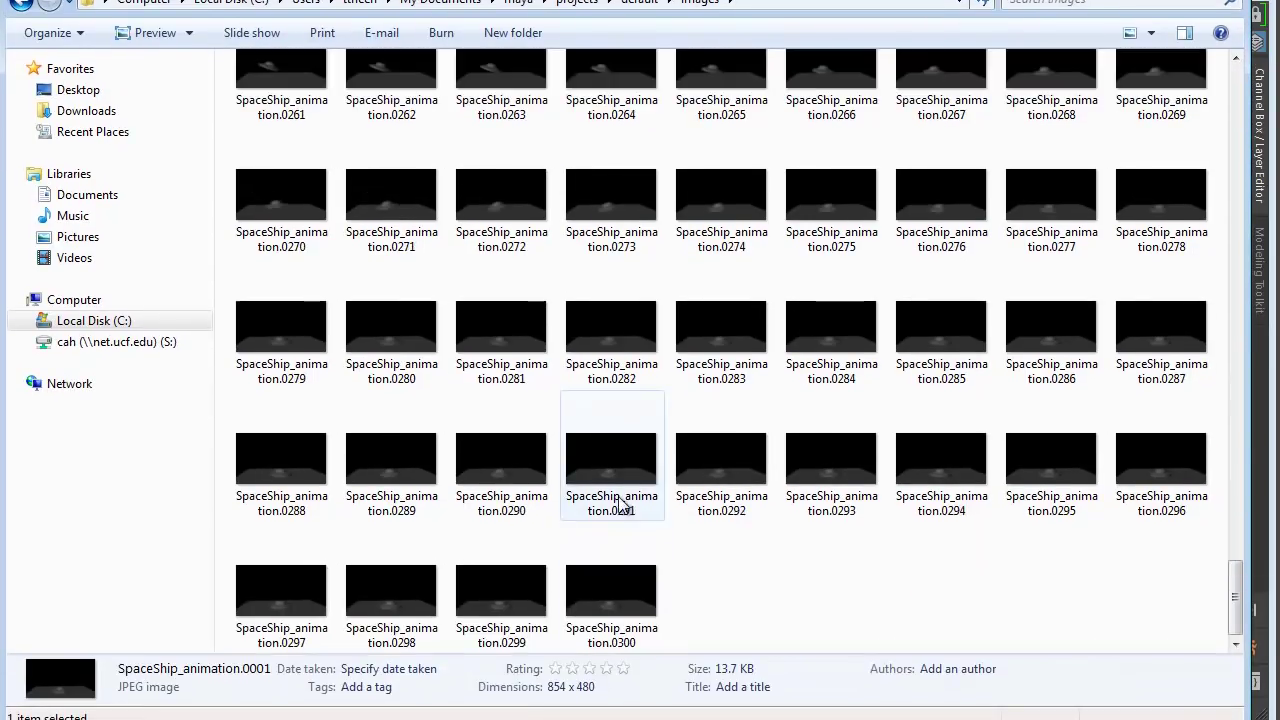
click(620, 595)
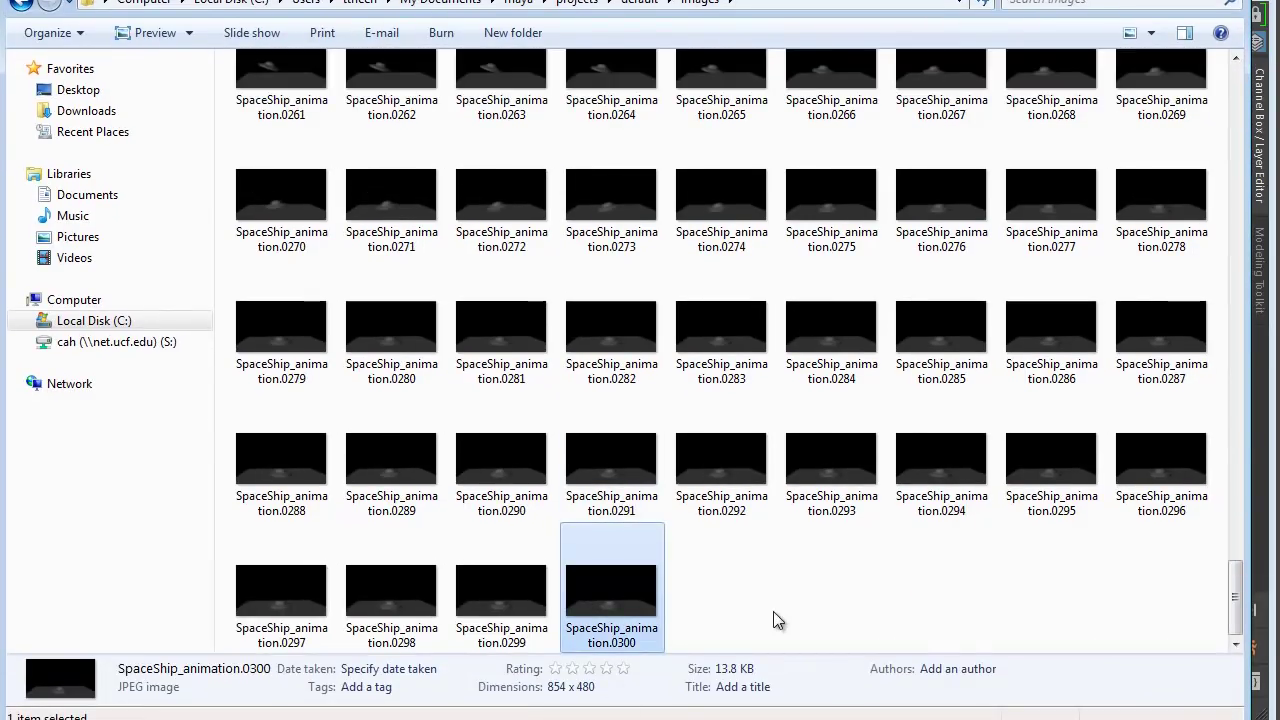
scroll(603, 566, up, 20)
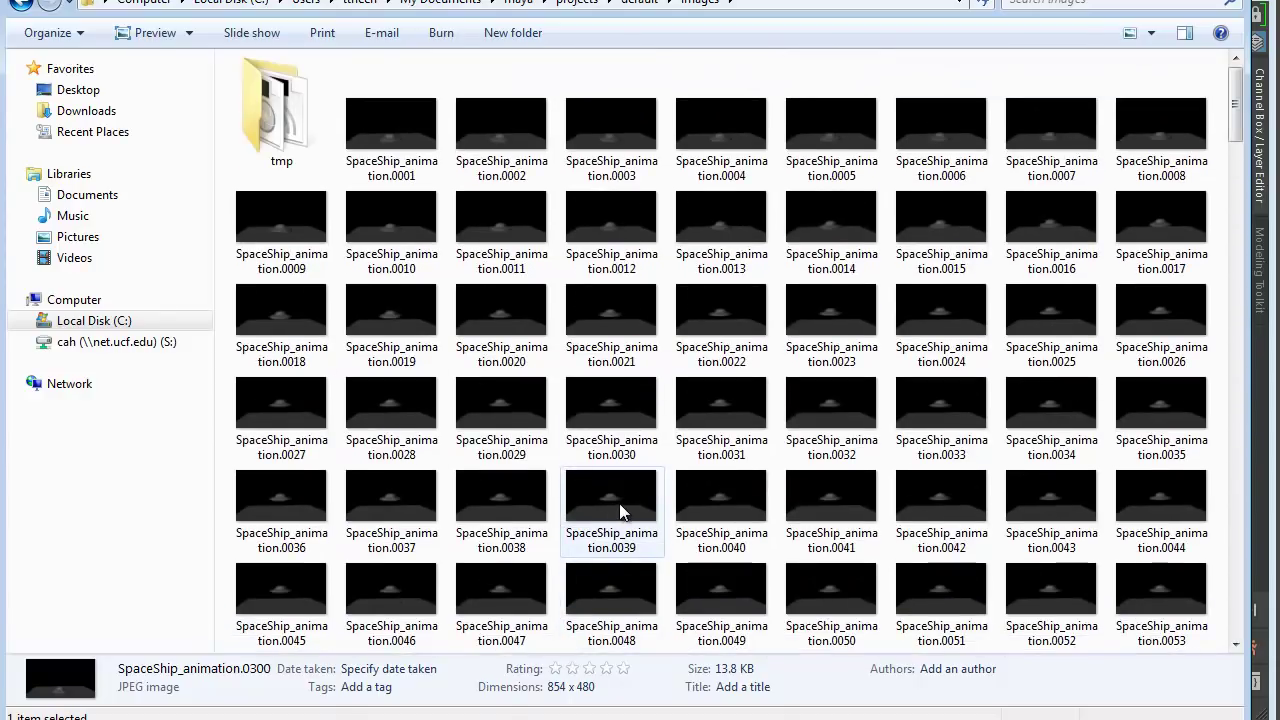
Create a new folder named Maya_Render among the rendered frames
click(520, 33)
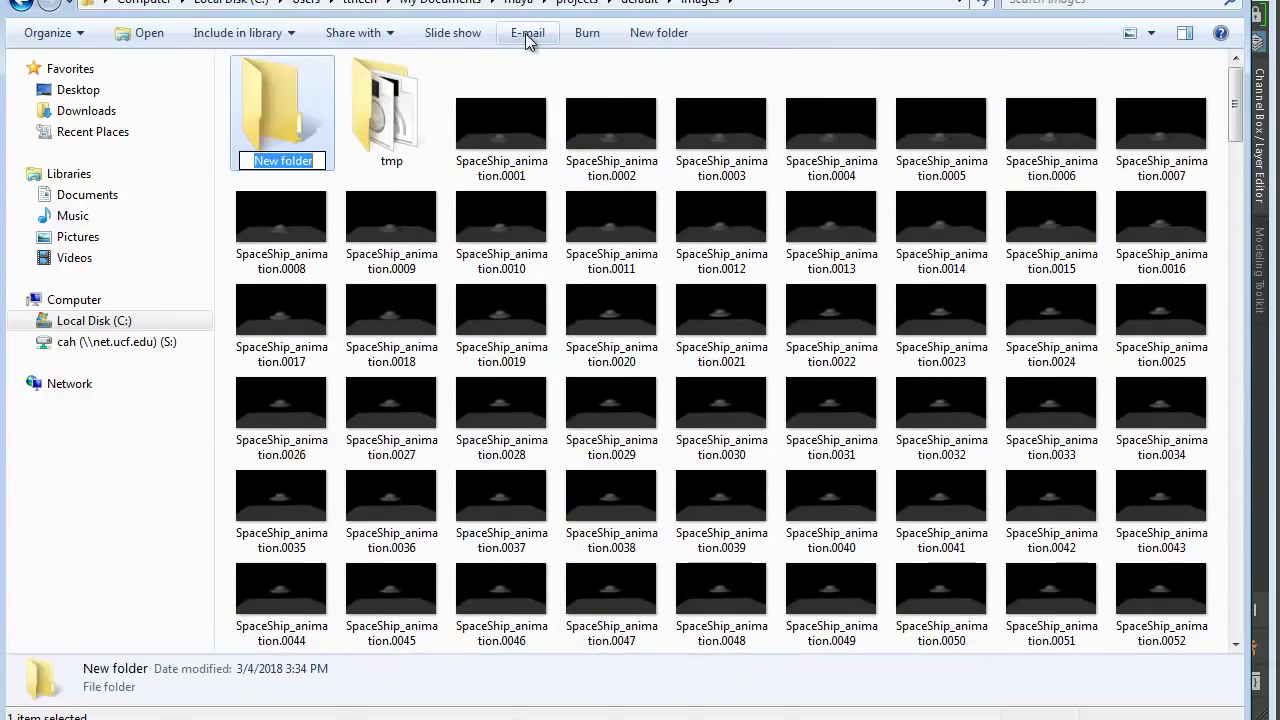
key(BackSpace)
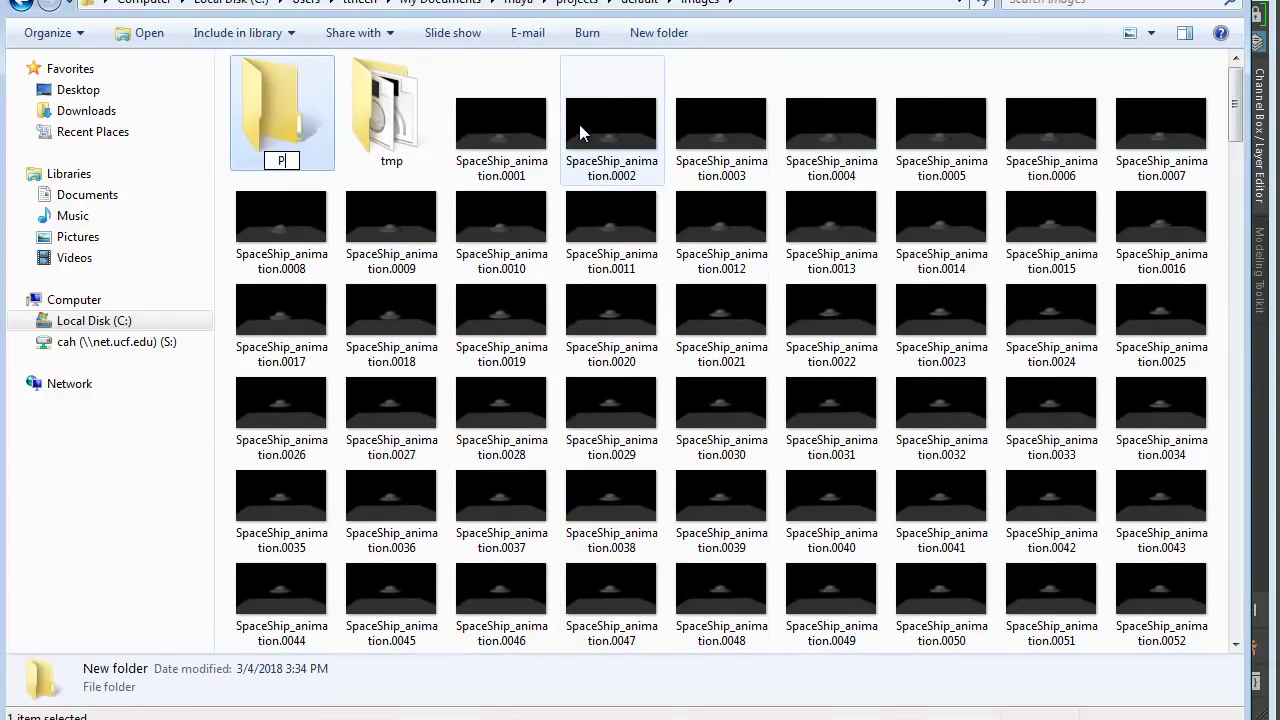
text(Maya)
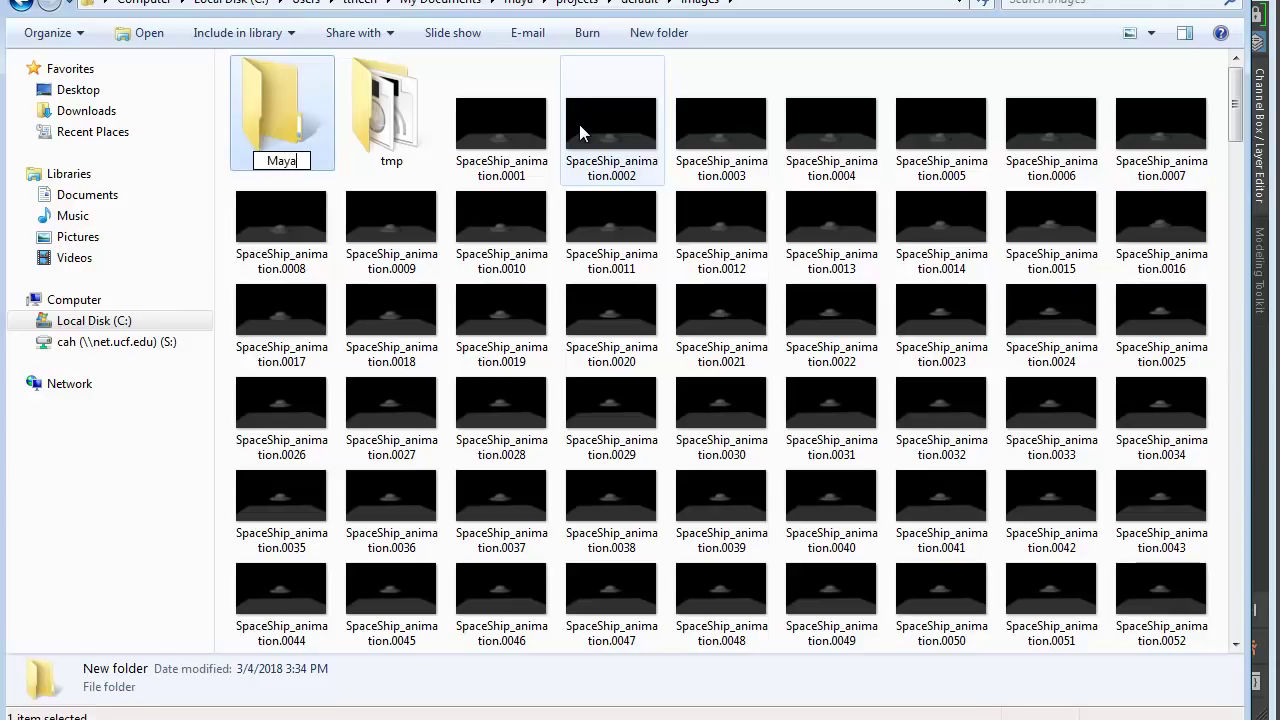
text(_Render)
key(Return)
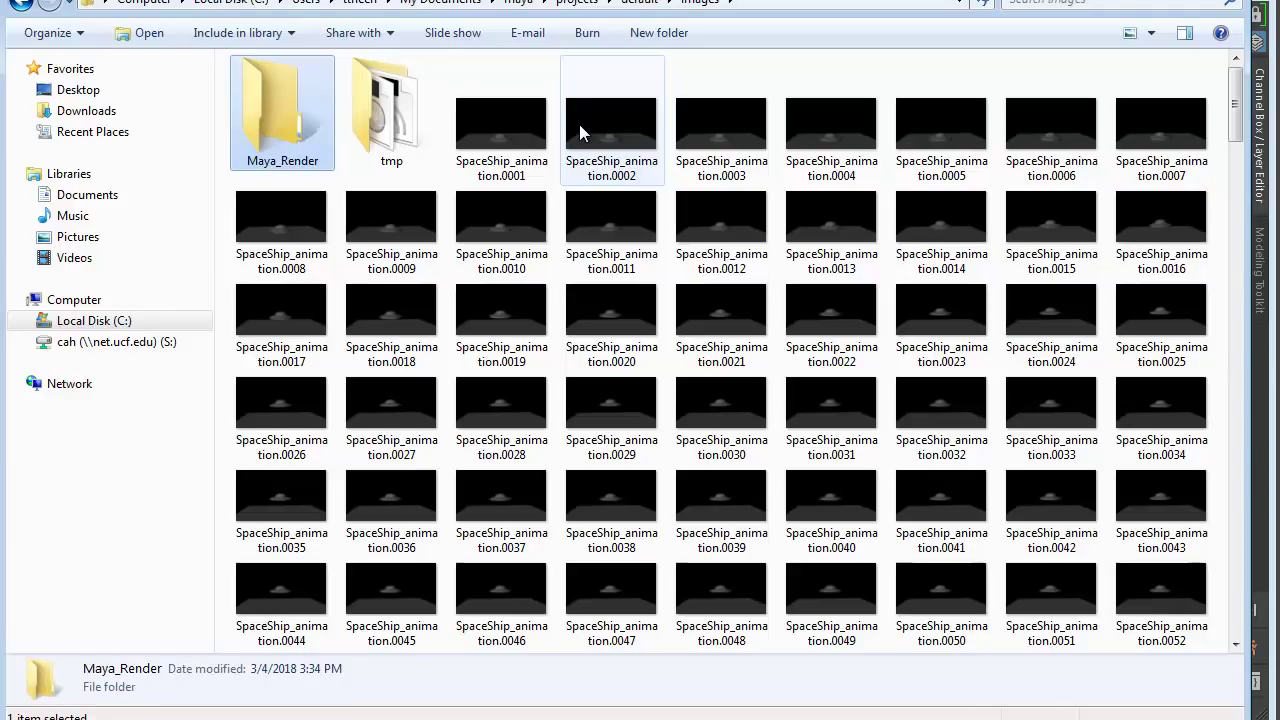
Select frames SpaceShip_animation.0001 through 0300 and move them into Maya_Render
click(545, 130)
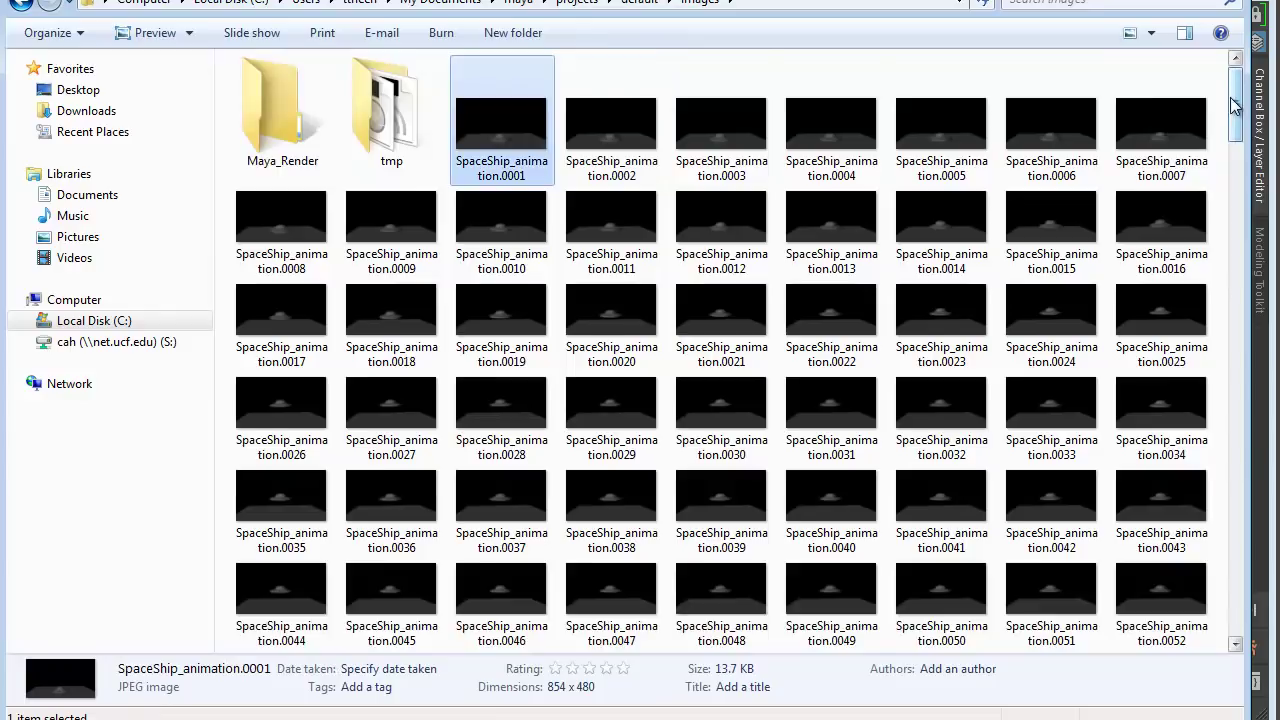
drag(1236, 107, 1238, 590)
shift+click(737, 623)
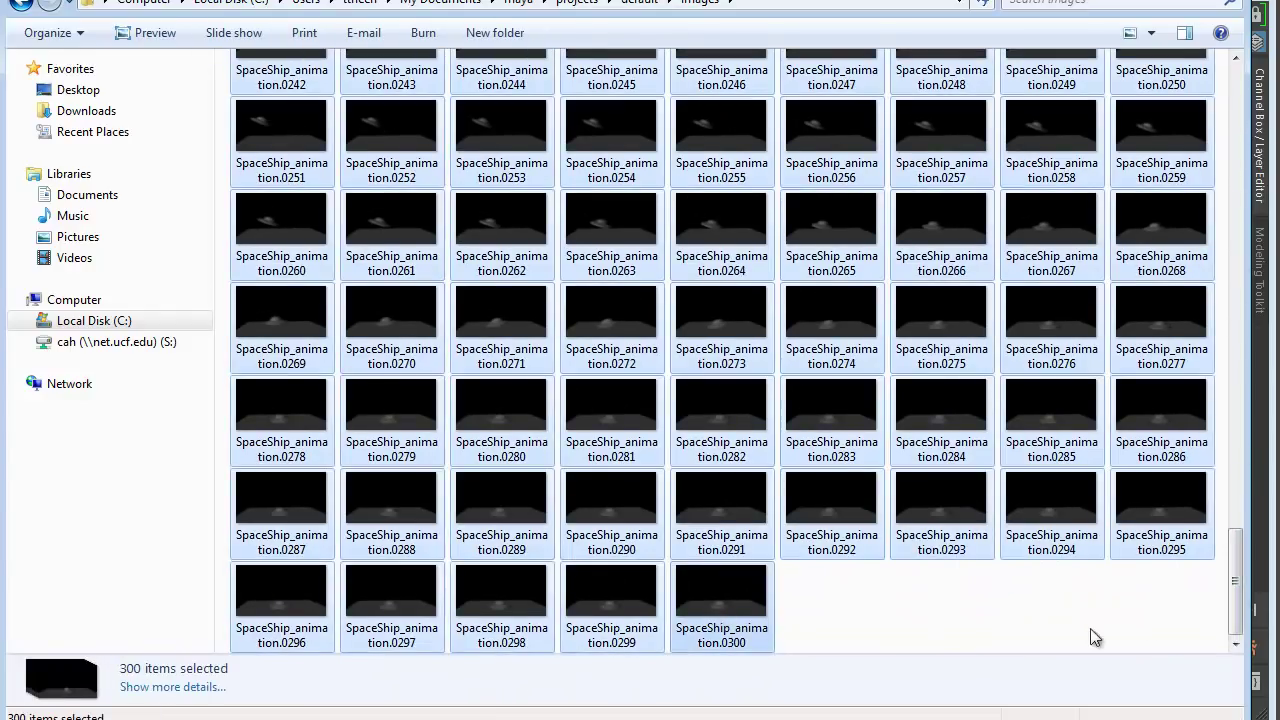
scroll(1141, 490, up, 15)
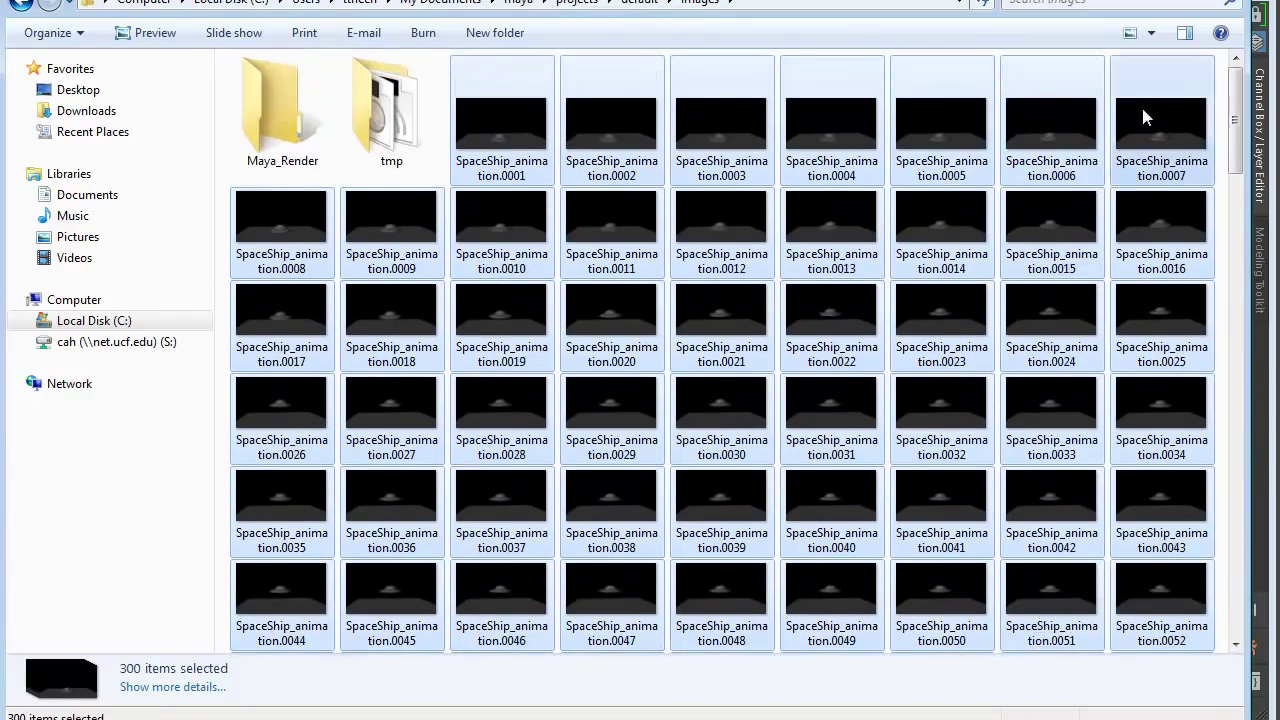
drag(504, 135, 274, 142)
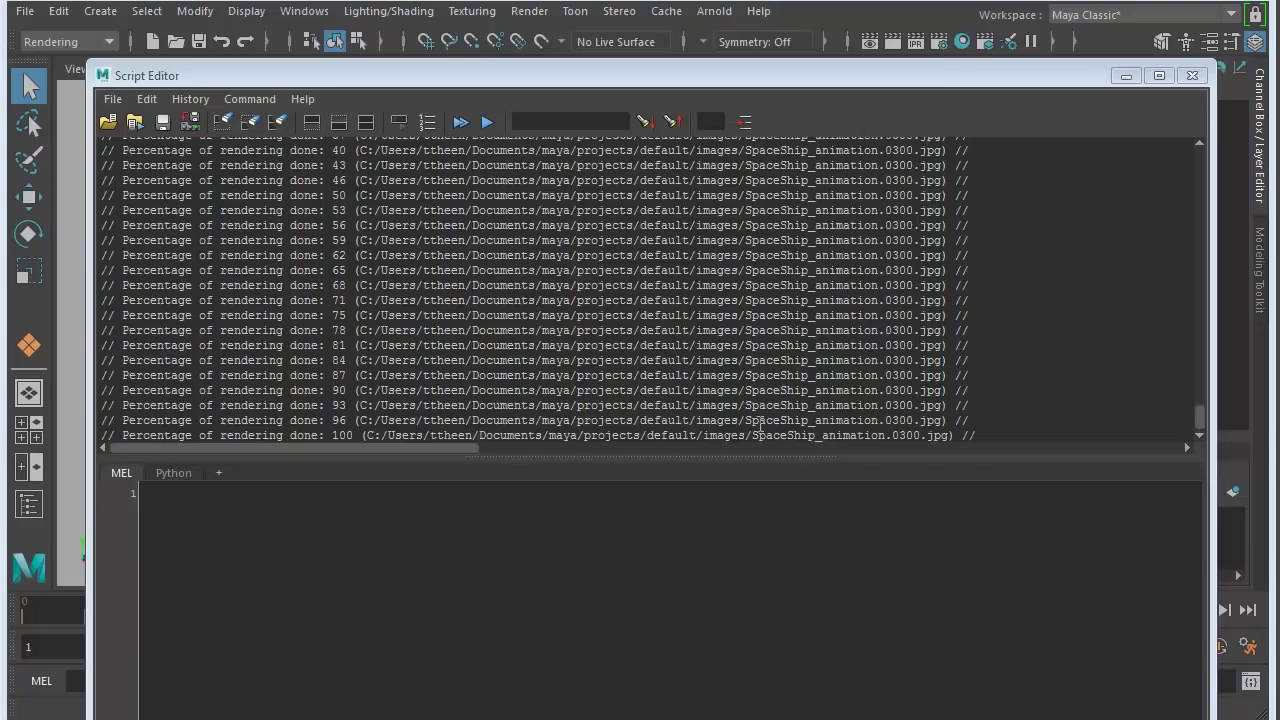
Close the Script Editor to reveal the saucer through CAM_Render_01
click(1192, 75)
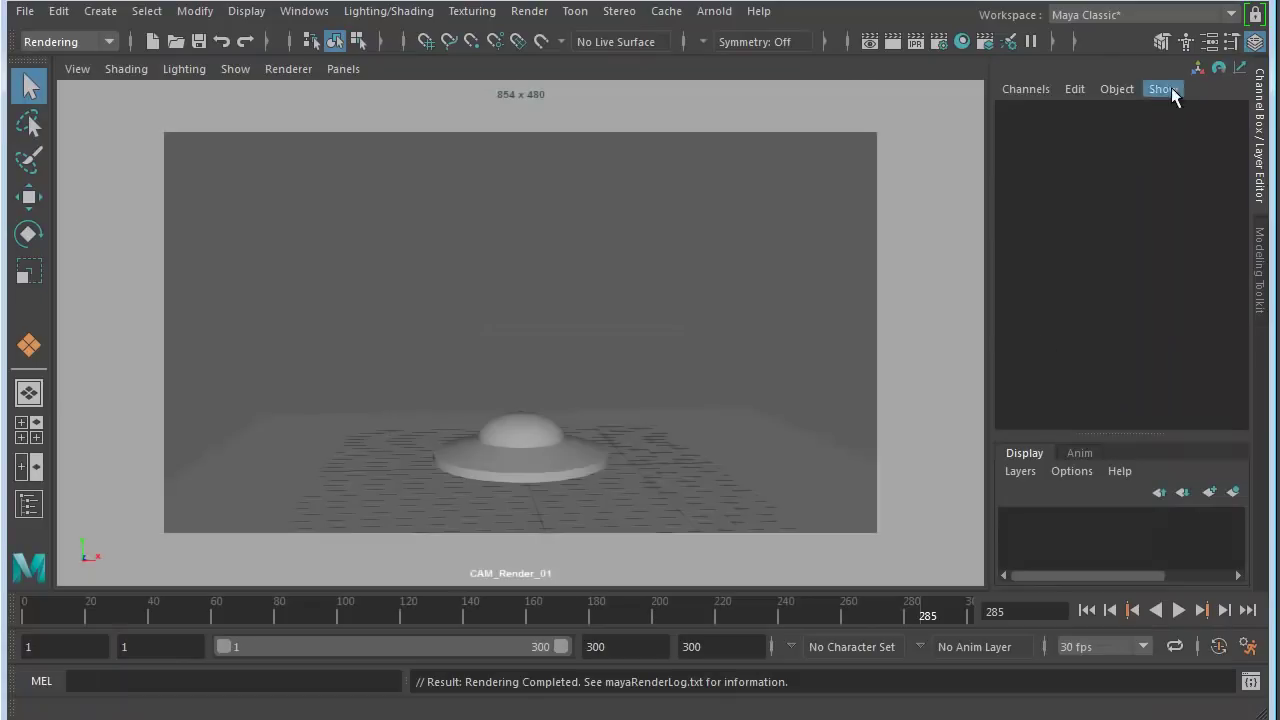